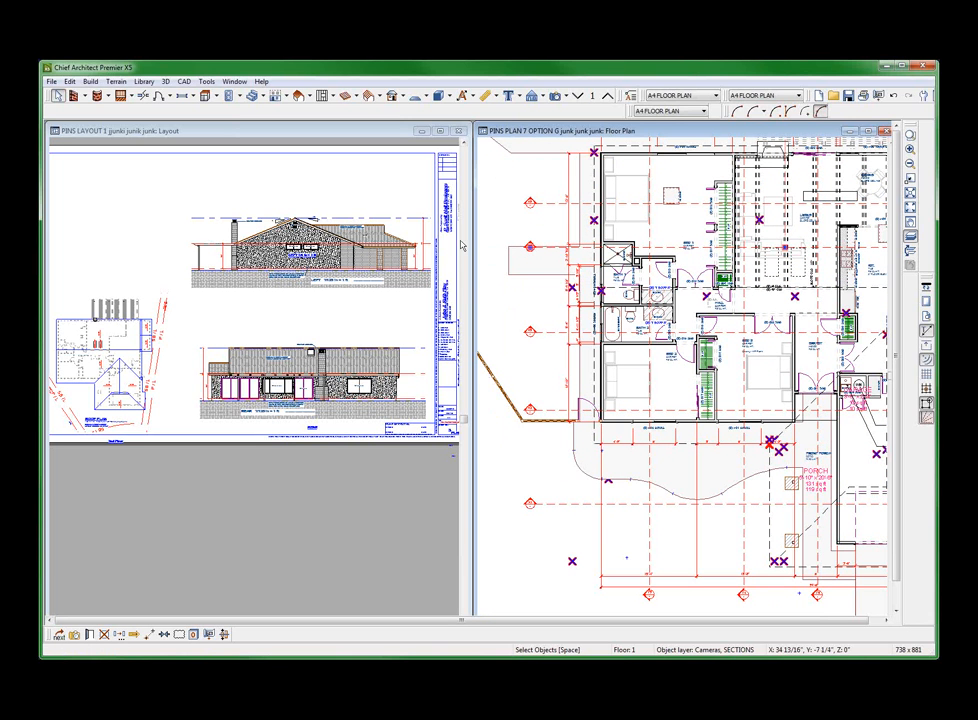
# Open the roof plan view from its box on layout page 3.
pyautogui.click(555, 96)
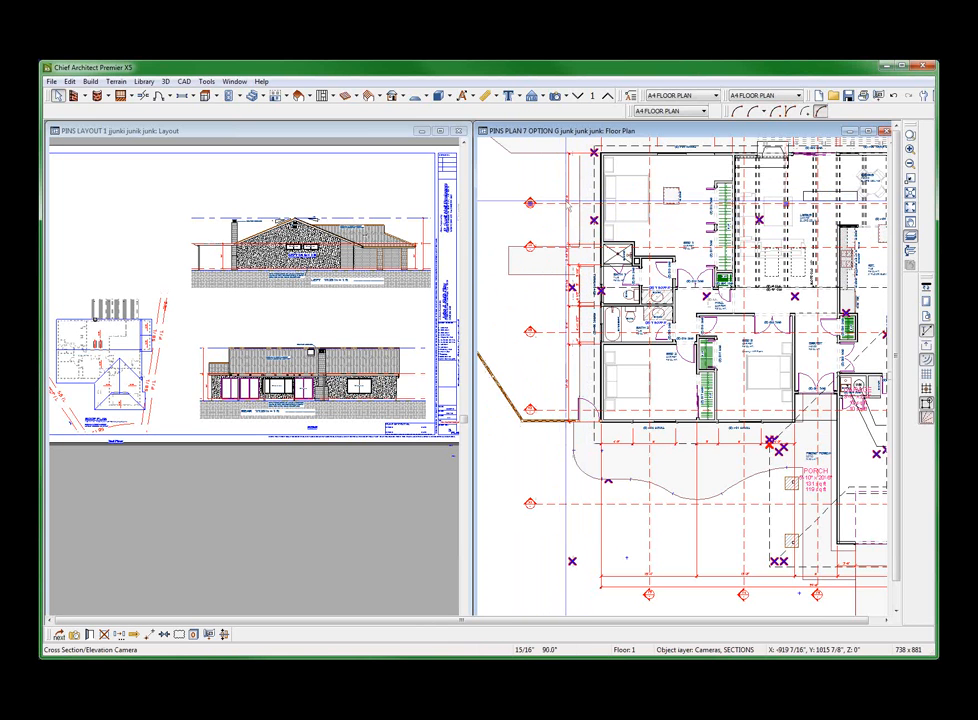
pyautogui.scroll(3, 716, 133)
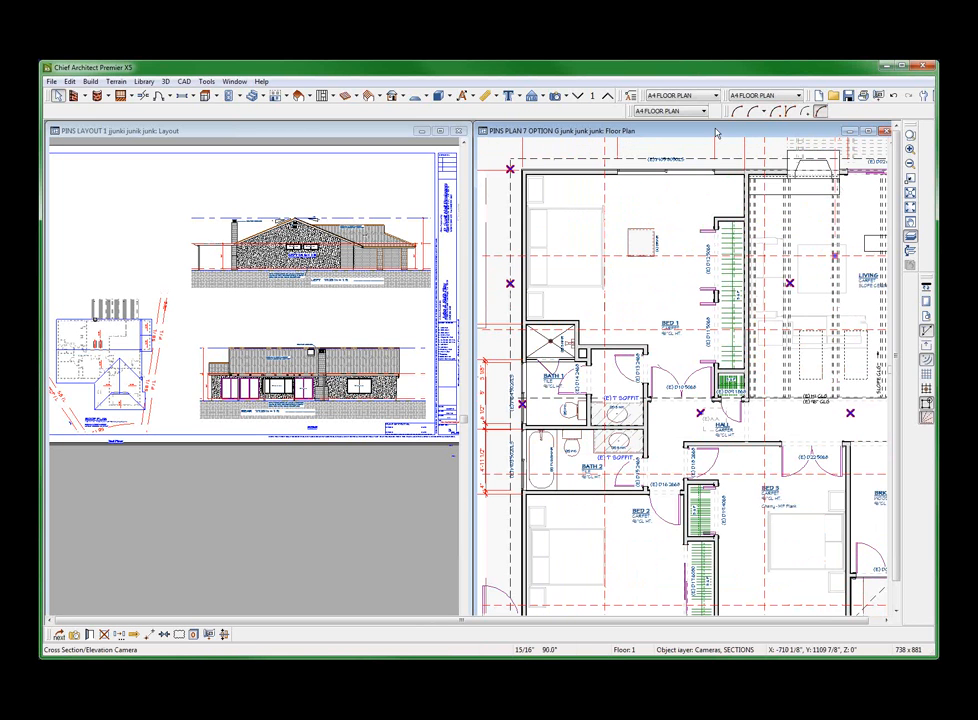
pyautogui.click(82, 366)
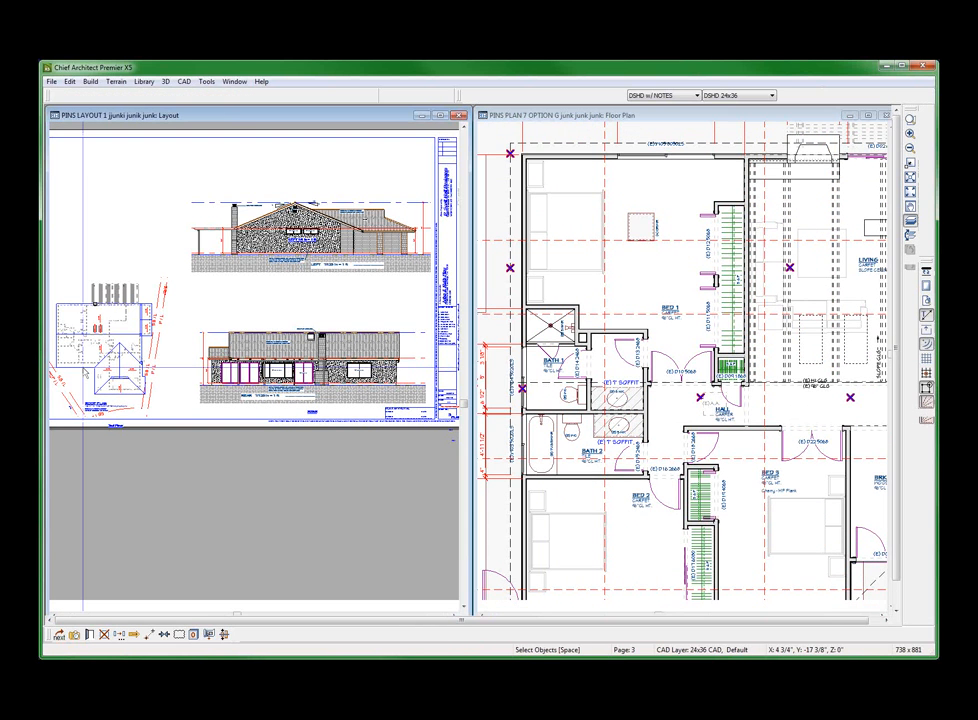
pyautogui.click(83, 367)
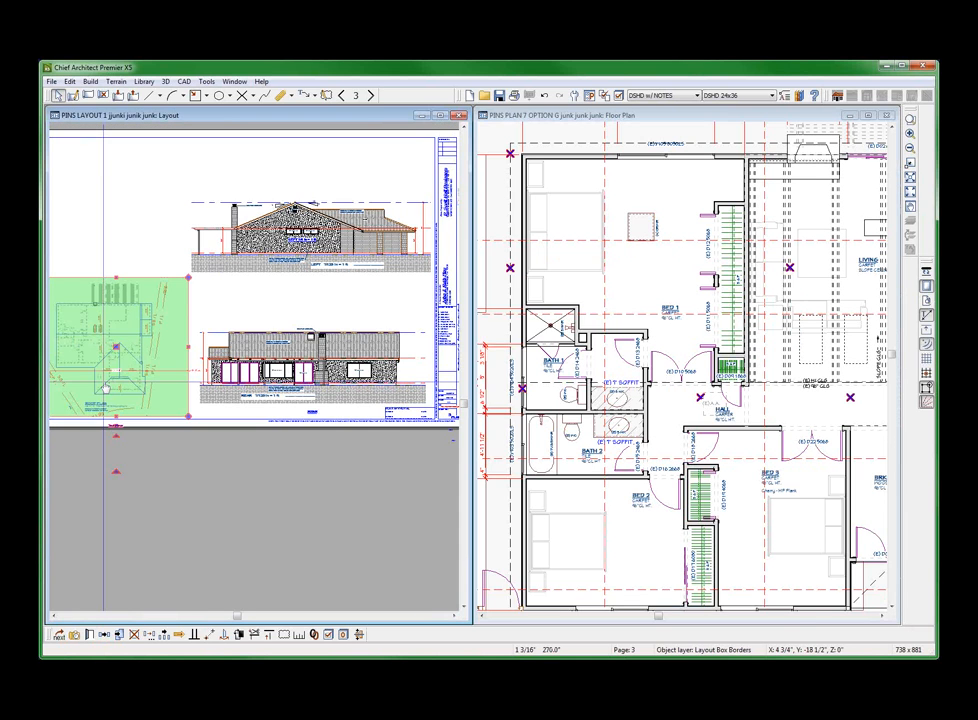
pyautogui.doubleClick(105, 387)
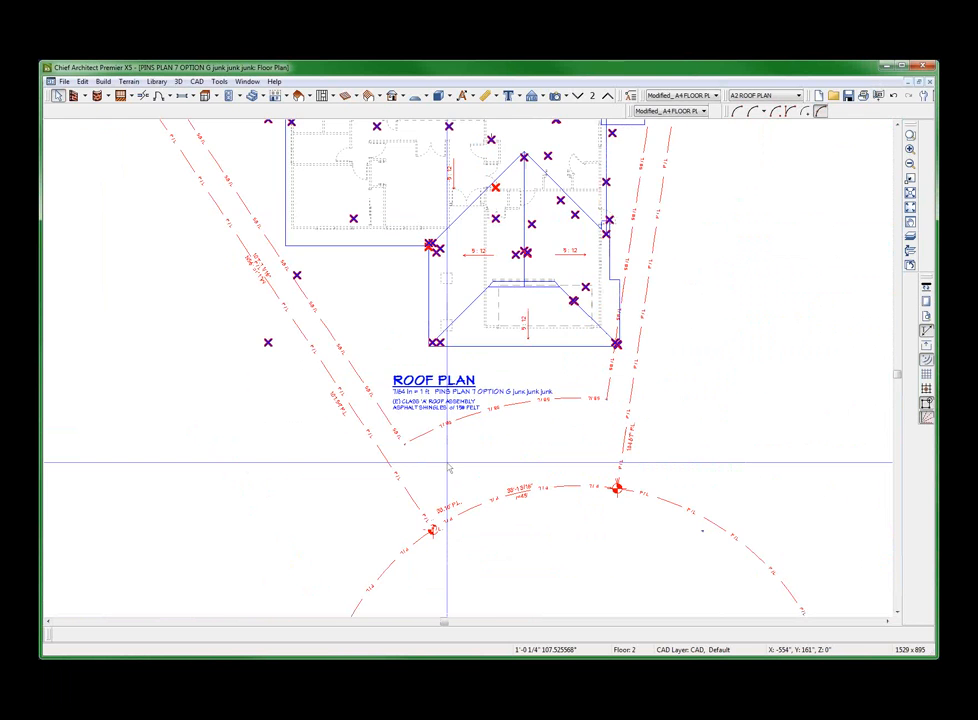
# Copy the two-line roof assembly note under the ROOF PLAN title and paste the copy below the original.
pyautogui.scroll(5, 378, 378)
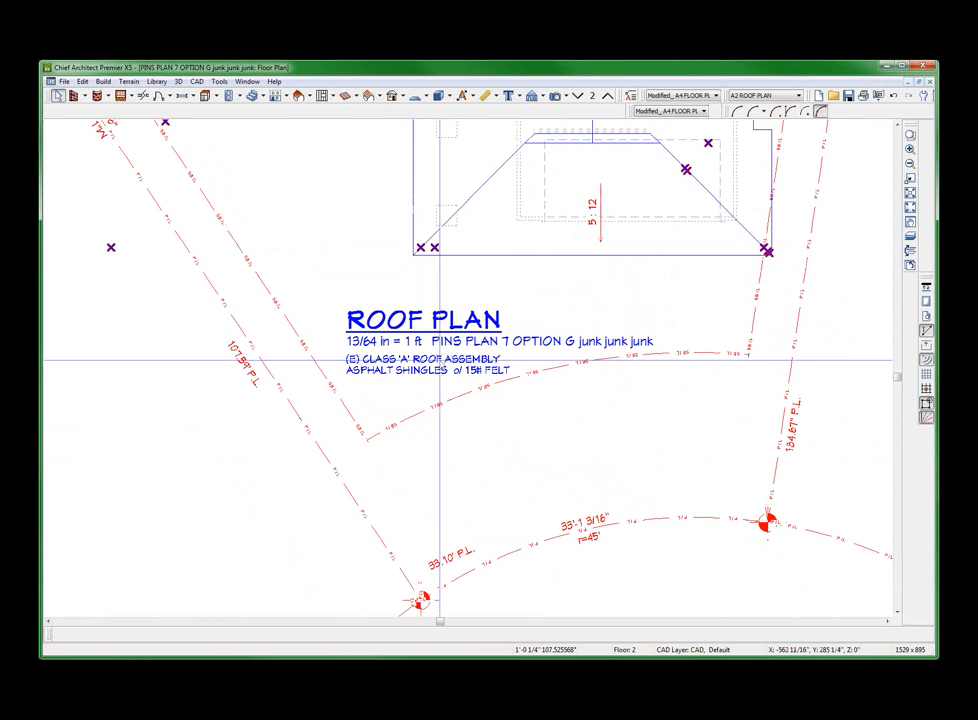
pyautogui.click(362, 368)
pyautogui.scroll(-2, 451, 362)
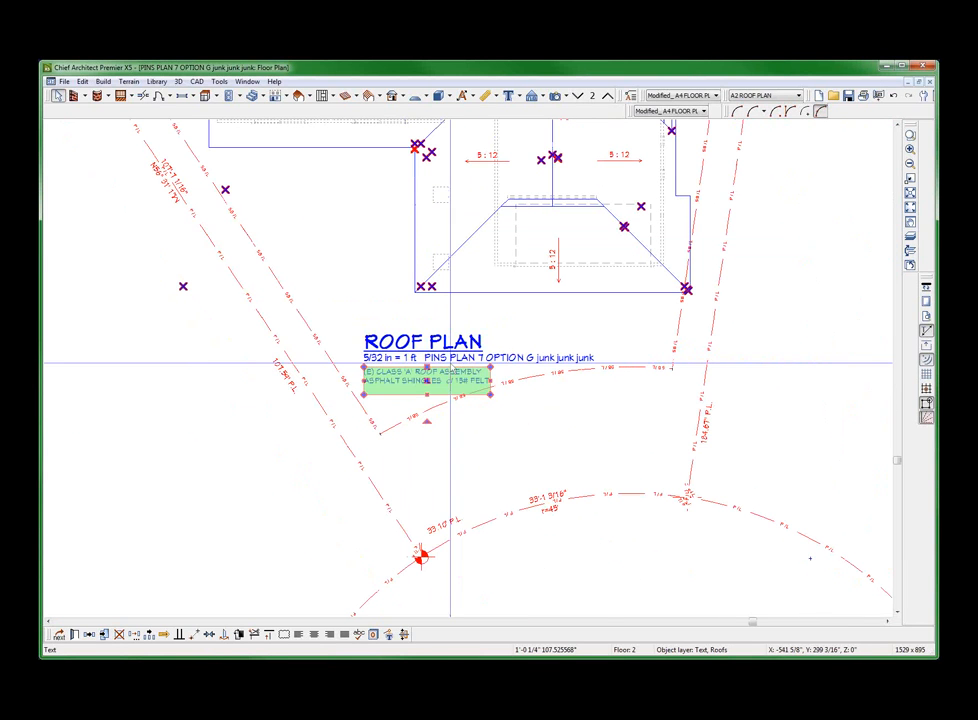
pyautogui.hotkey('ctrl', 'v')
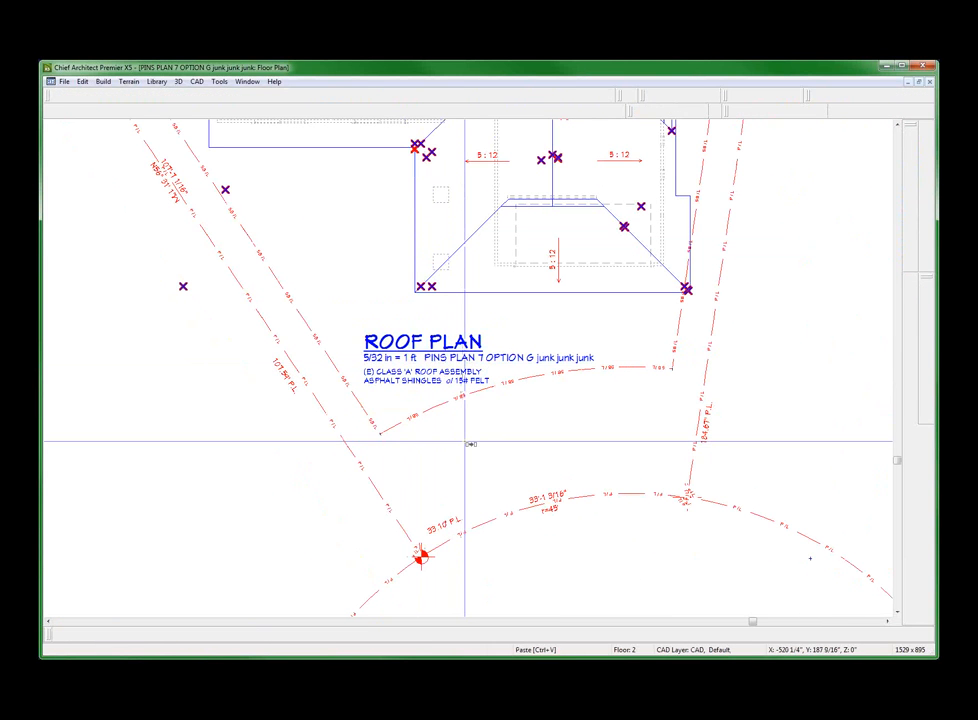
pyautogui.click(470, 444)
pyautogui.scroll(2, 592, 471)
pyautogui.click(592, 471)
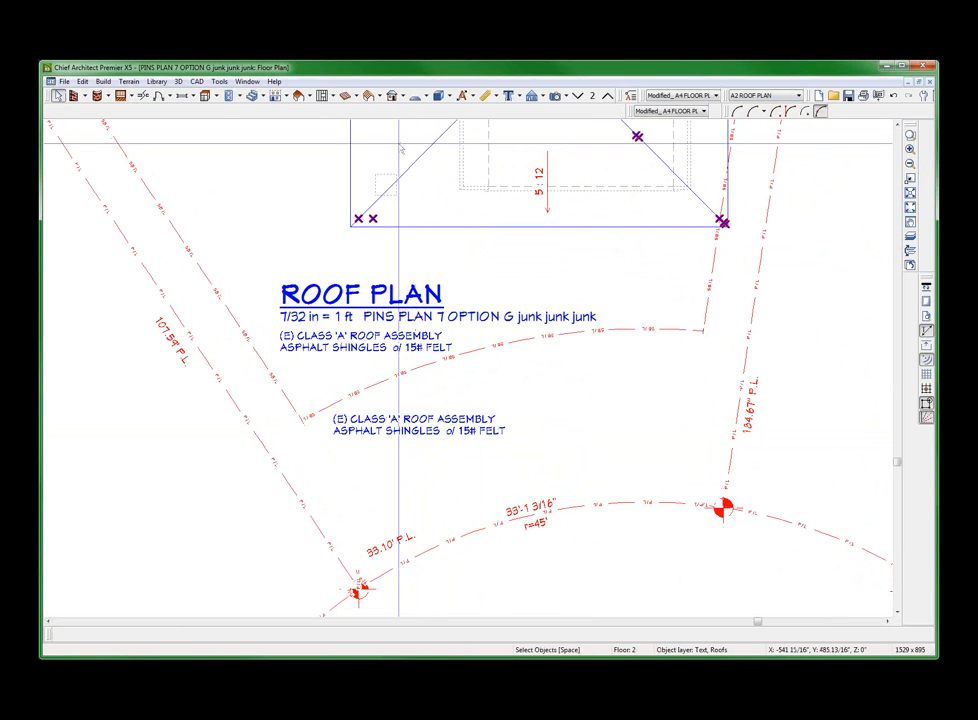
# Start a new user-defined text macro and name it (E) ROOFING.
pyautogui.click(247, 81)
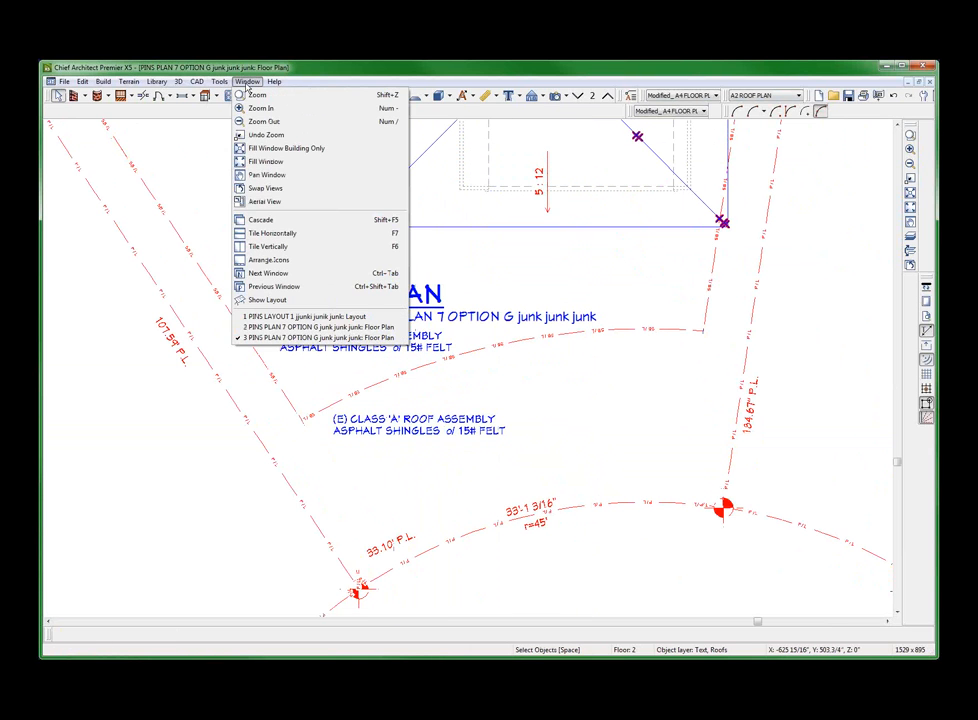
pyautogui.moveTo(197, 81)
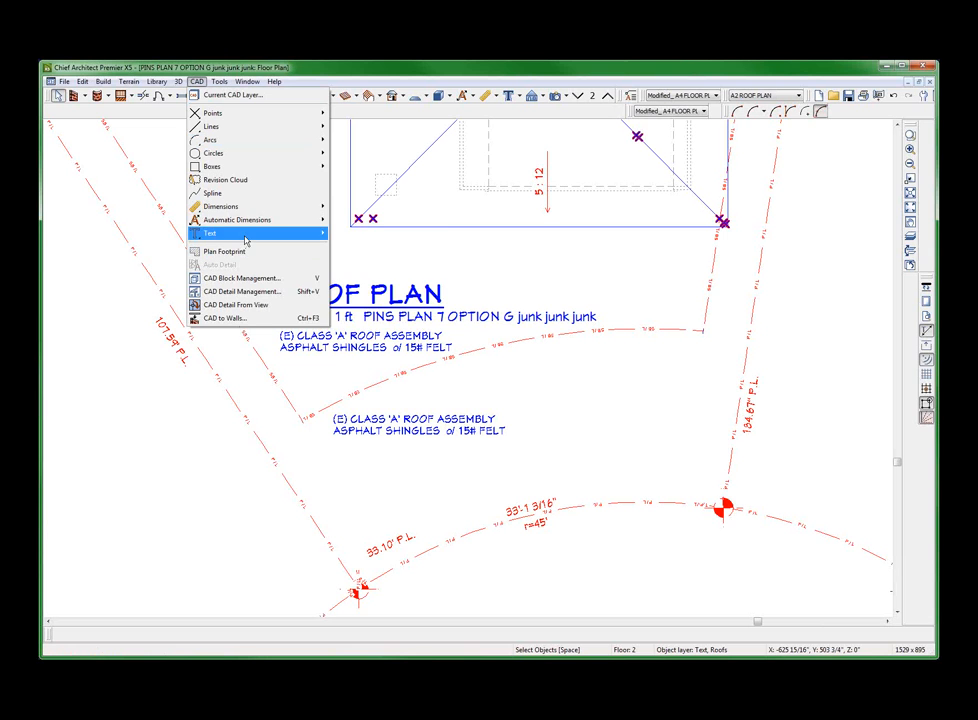
pyautogui.moveTo(245, 240)
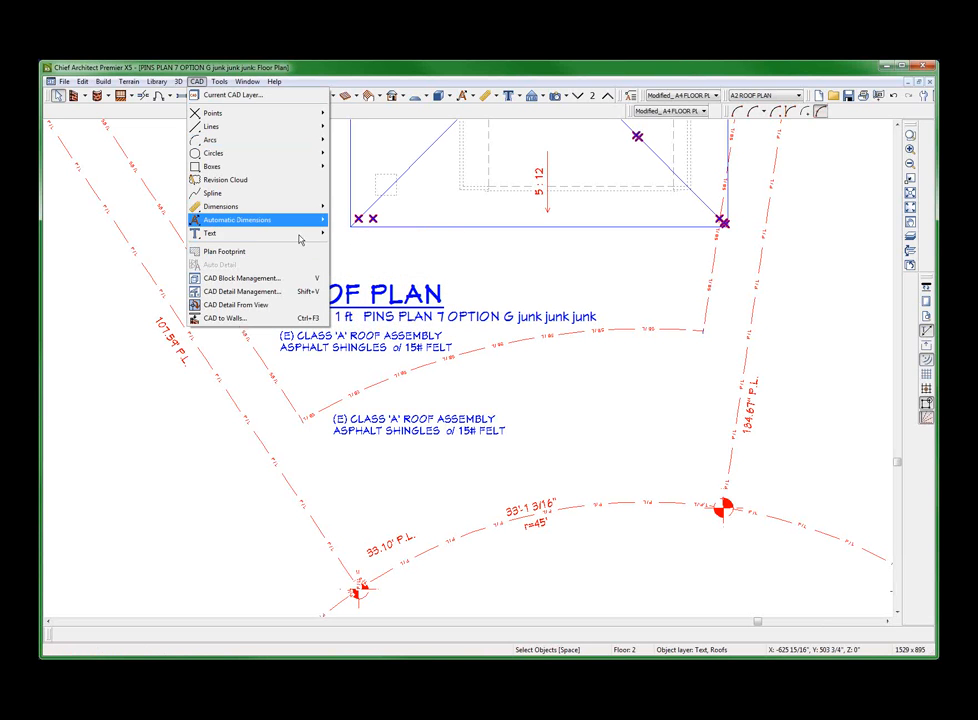
pyautogui.click(385, 321)
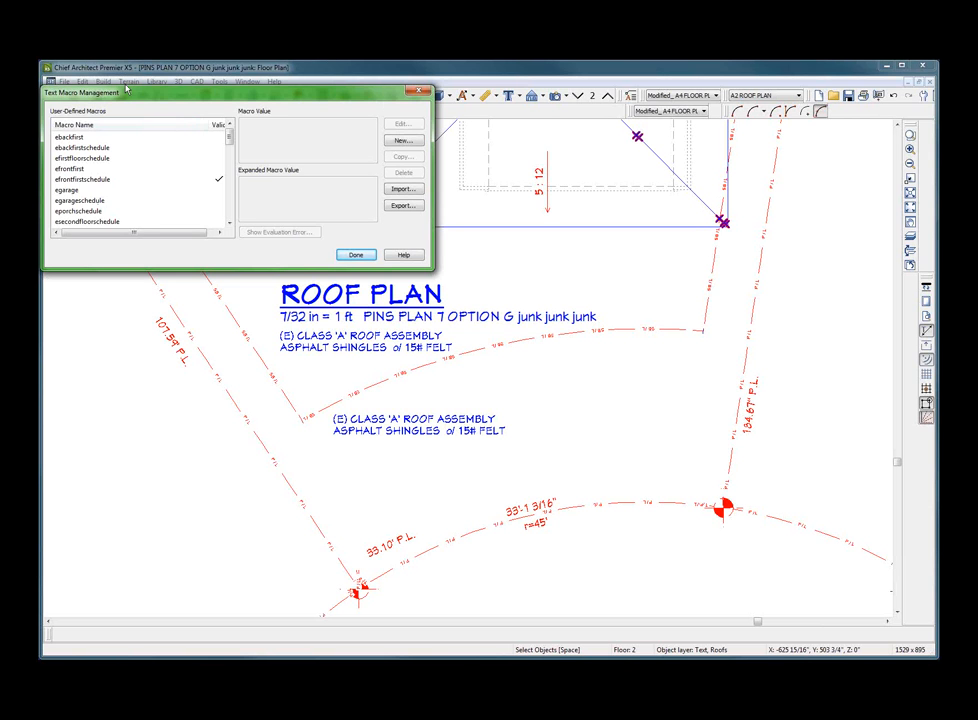
pyautogui.click(402, 142)
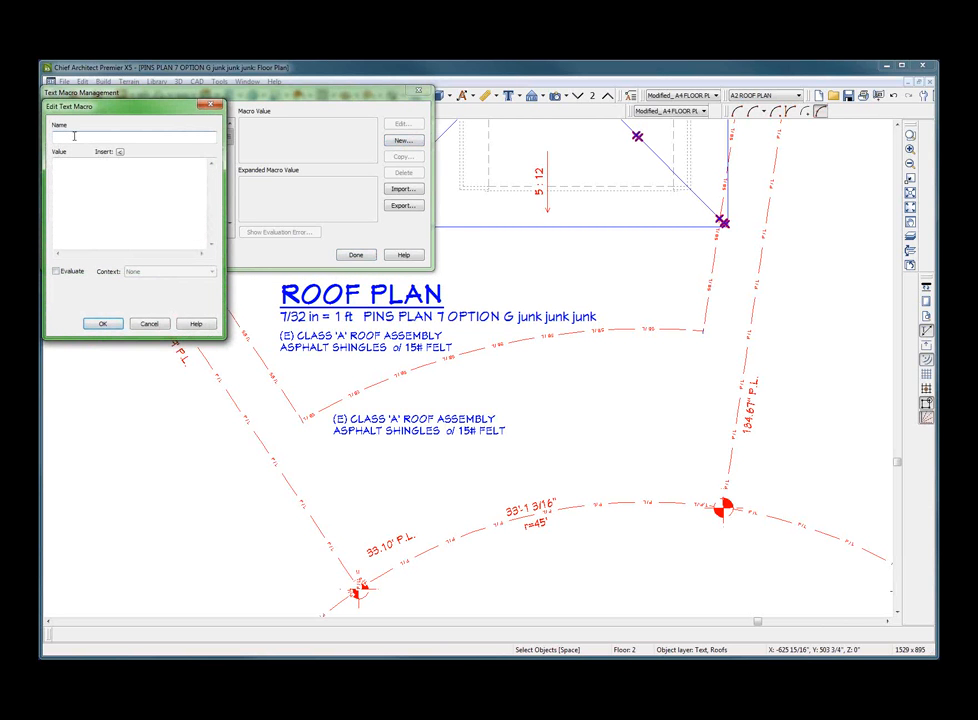
pyautogui.write('(E) roof')
pyautogui.press('BackSpace')
pyautogui.press('BackSpace')
pyautogui.press('BackSpace')
pyautogui.press('BackSpace')
pyautogui.press('BackSpace')
pyautogui.write('ROOFING')
# Enter the macro value as (E) CLASS "A" ROOF ASSEMBLY with ASPHALT SHINGLES o/15# FELT on a second line.
pyautogui.click(102, 167)
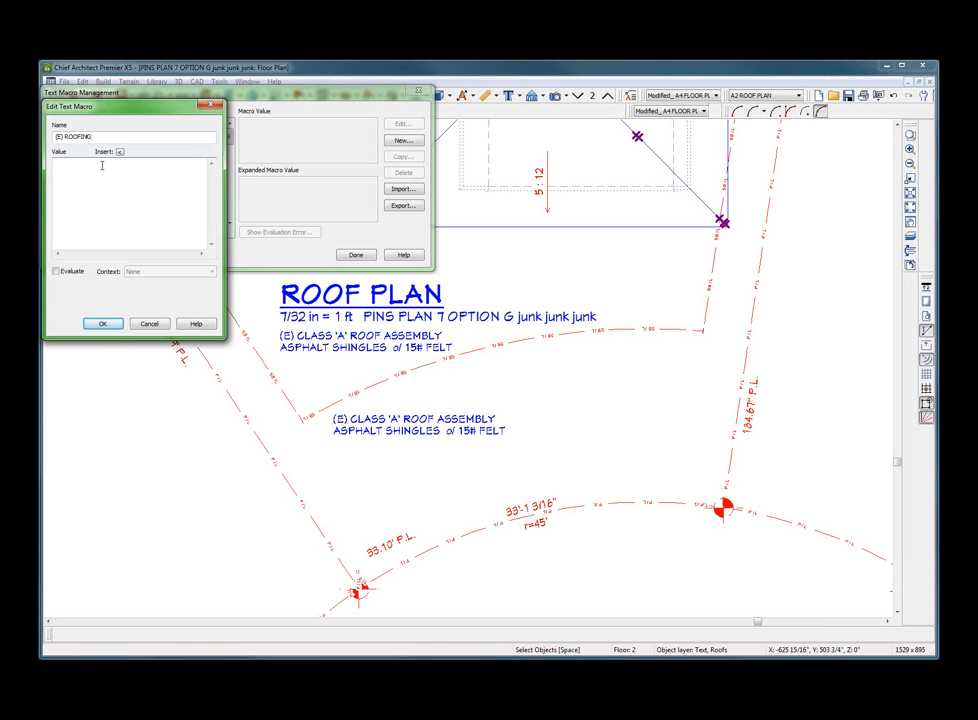
pyautogui.write('(E)')
pyautogui.write(' KC')
pyautogui.press('BackSpace')
pyautogui.press('BackSpace')
pyautogui.write('CLASS')
pyautogui.write(" 'A")
pyautogui.write("' ROOF ASS")
pyautogui.write('EMB')
pyautogui.write('LY')
pyautogui.write('ASPHALT ')
pyautogui.write('SHINGLES ')
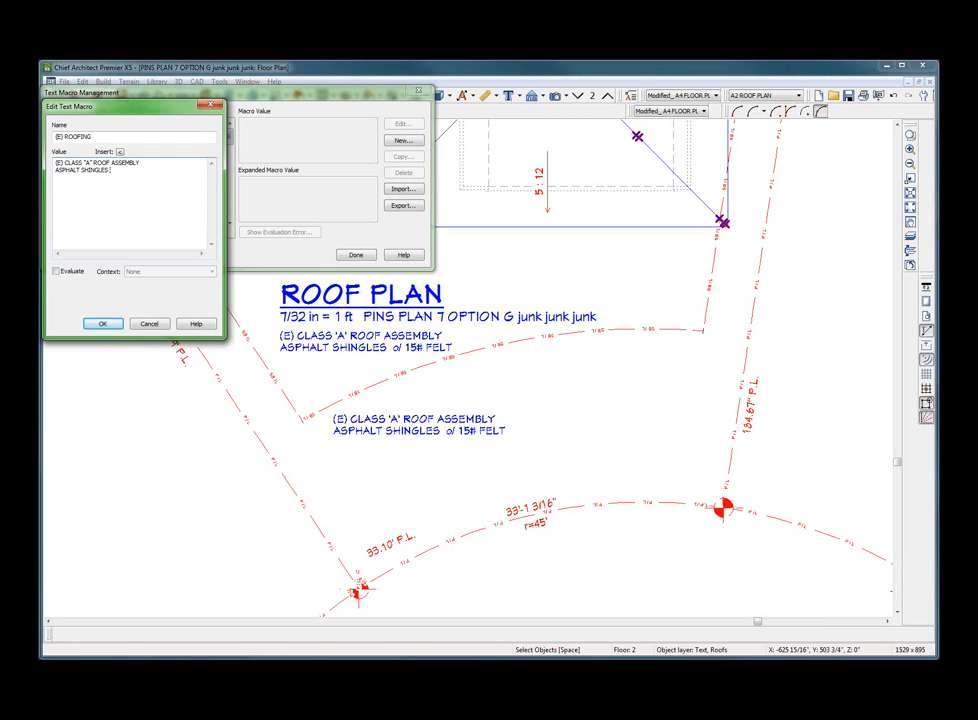
pyautogui.write('o/15# FELT')
pyautogui.click(64, 273)
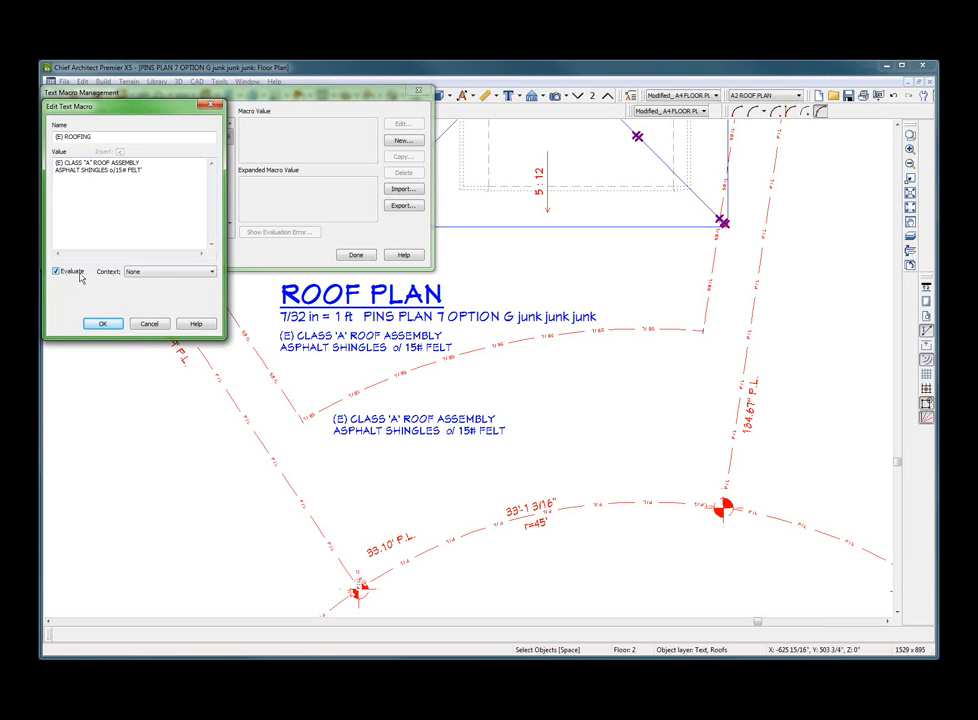
pyautogui.click(152, 273)
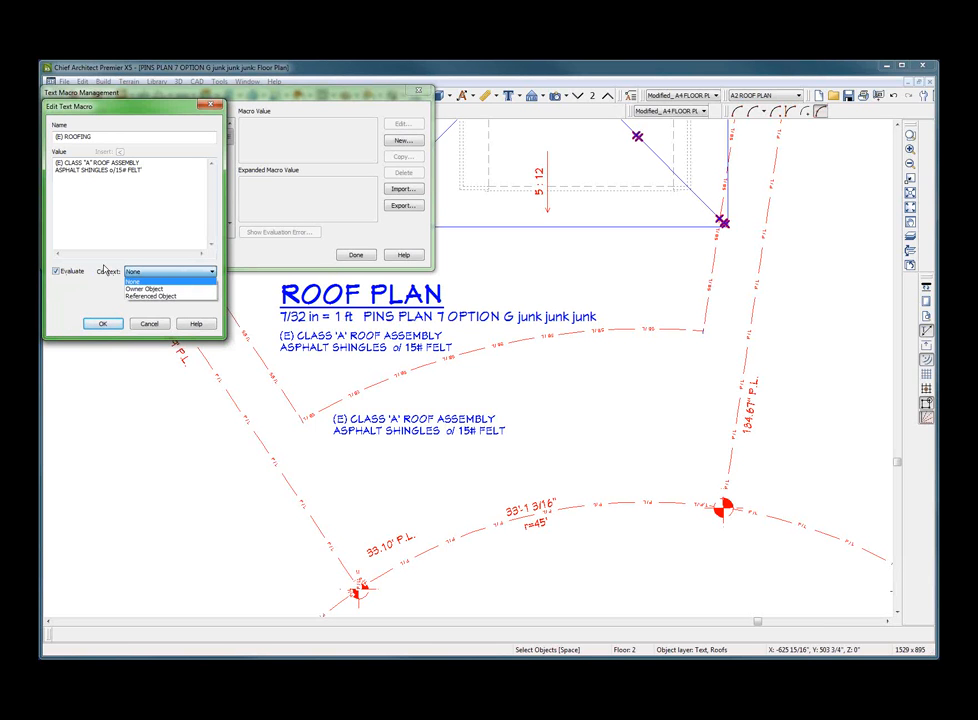
pyautogui.click(57, 272)
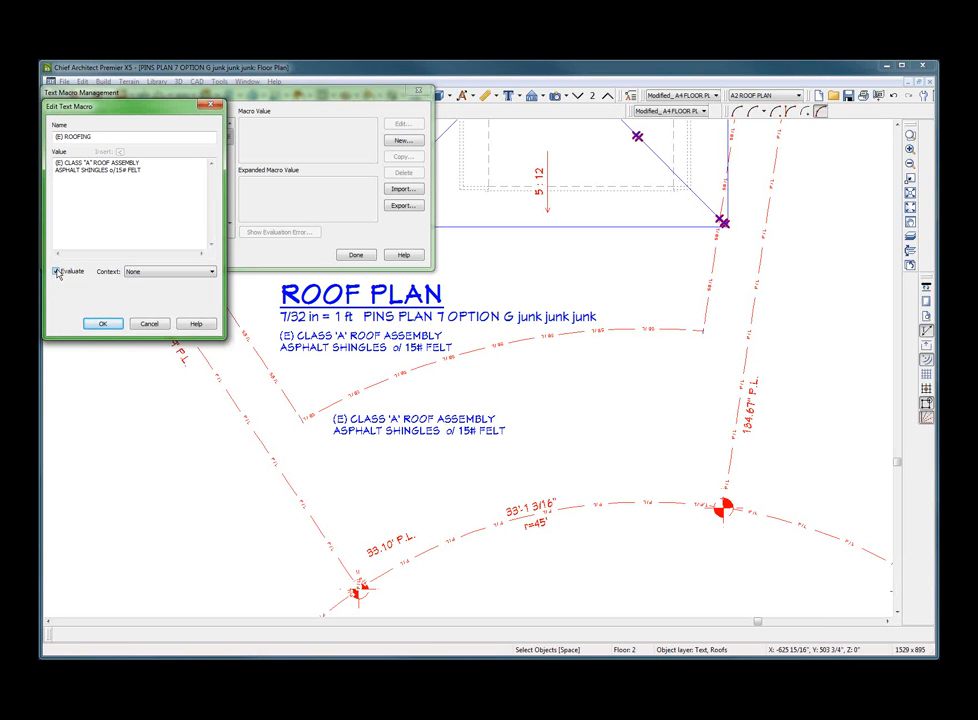
pyautogui.click(57, 272)
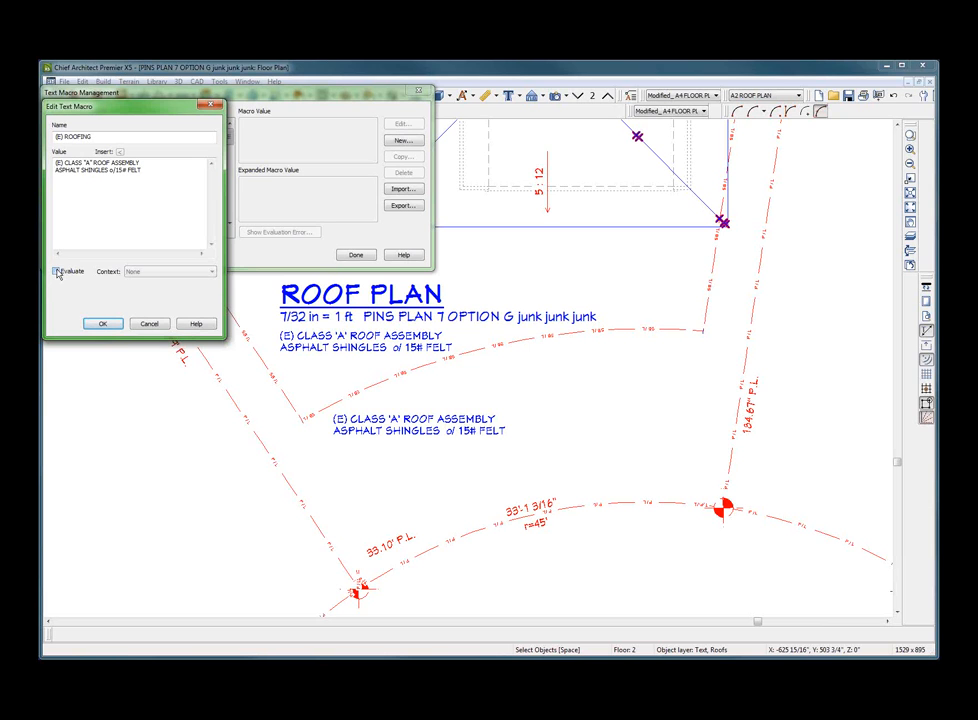
# Save the (E) ROOFING macro and close text macro management.
pyautogui.click(93, 322)
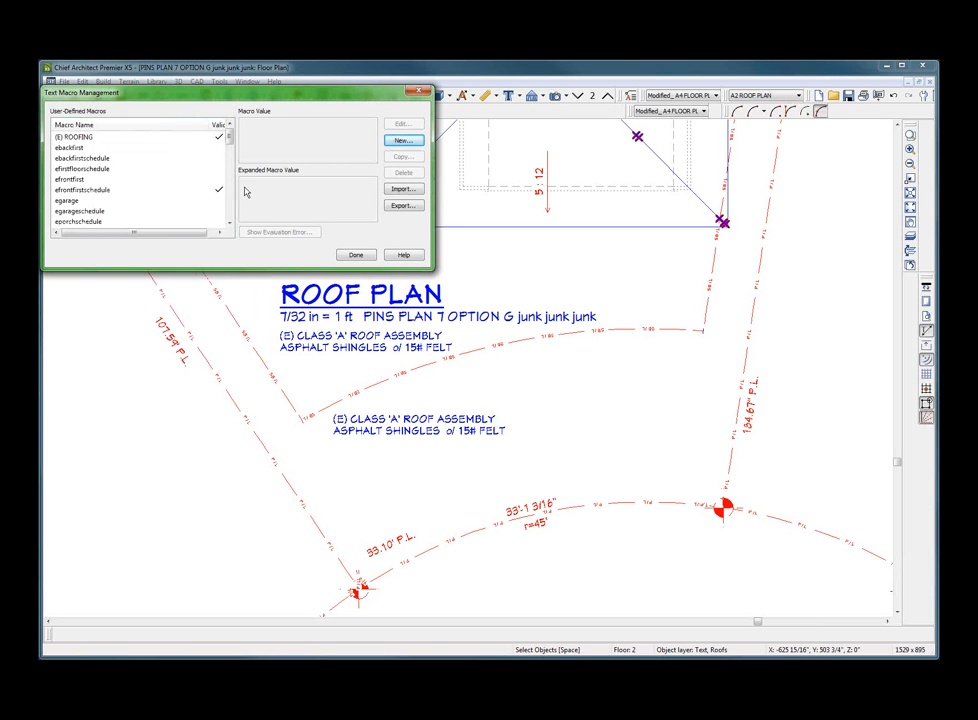
pyautogui.click(356, 255)
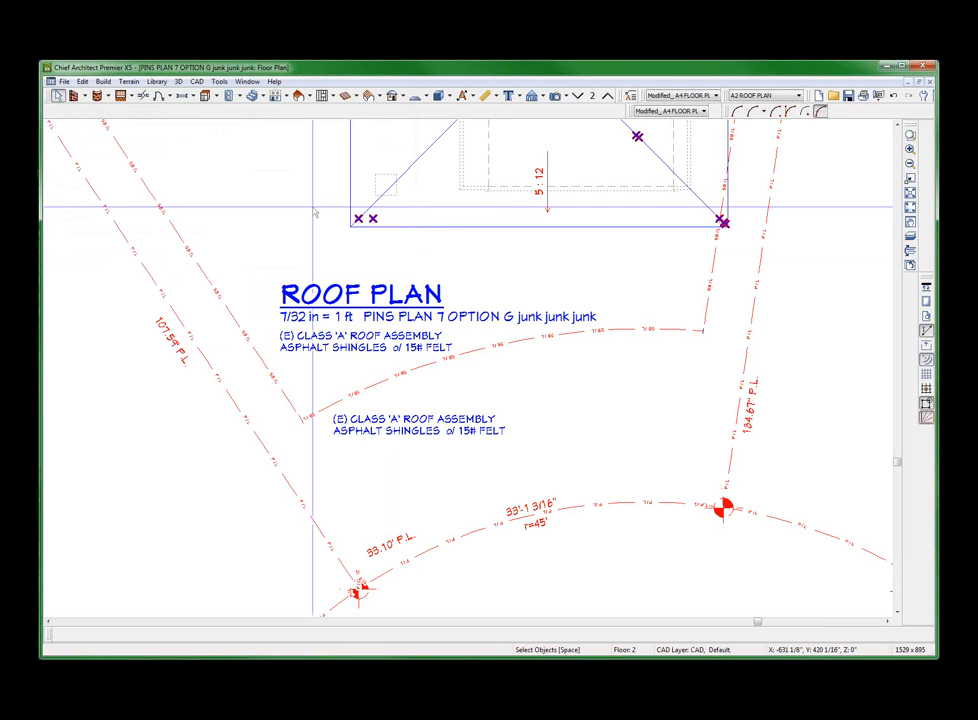
# Open the copied roof assembly note for editing and add blank lines after its text.
pyautogui.click(447, 438)
pyautogui.scroll(2, 400, 389)
pyautogui.click(415, 395)
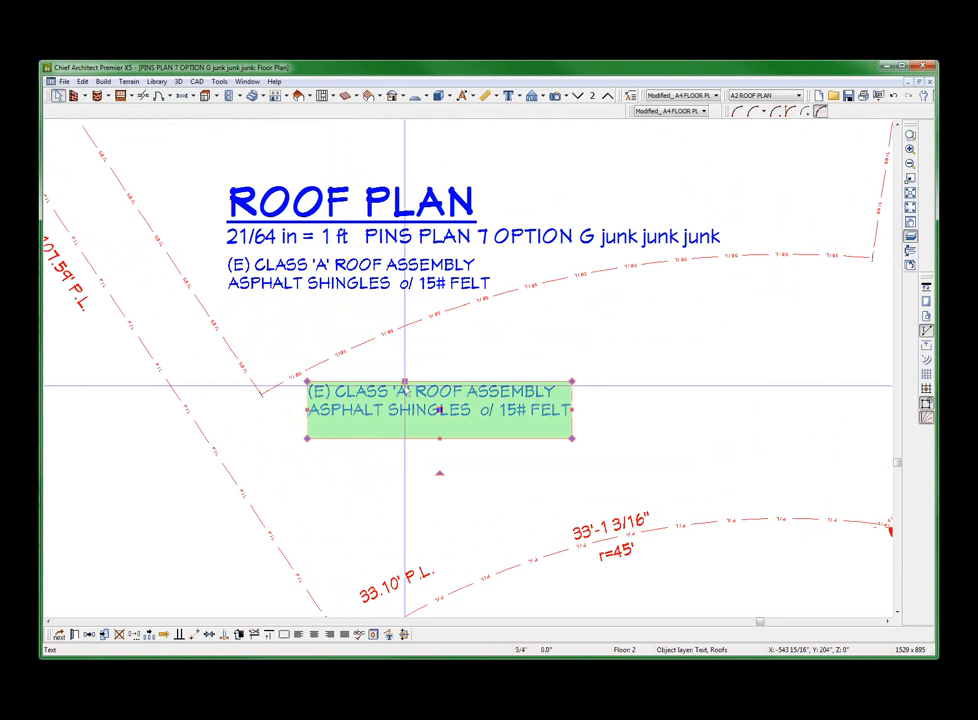
pyautogui.click(160, 130)
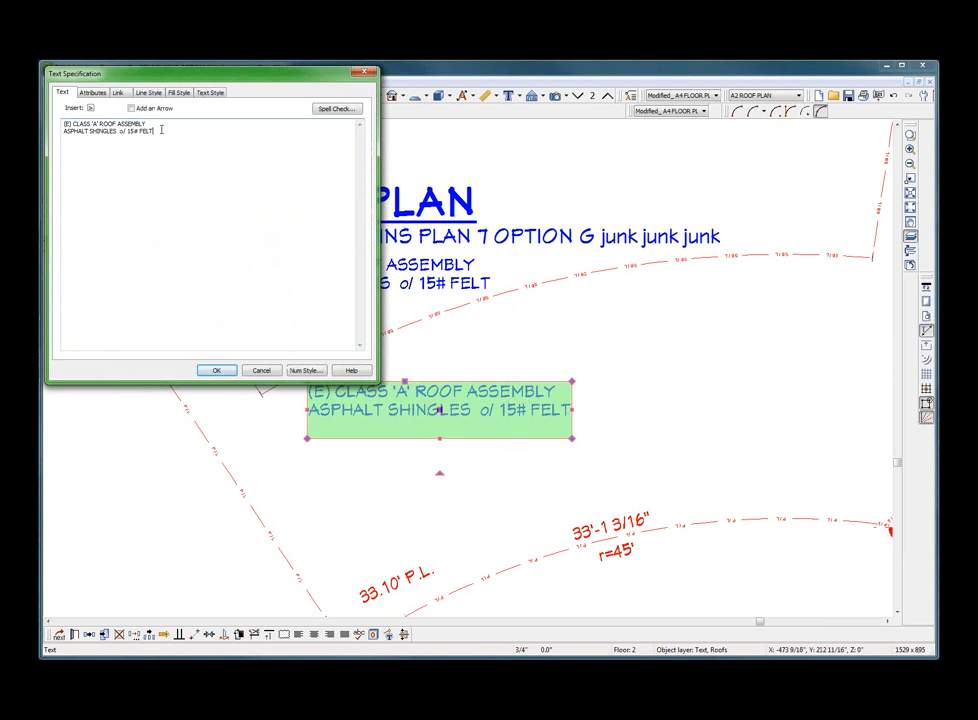
pyautogui.press('Return')
pyautogui.press('Return')
pyautogui.press('Return')
# Insert the user-defined (E) ROOFING macro below the typed lines and apply the change to the note.
pyautogui.click(90, 107)
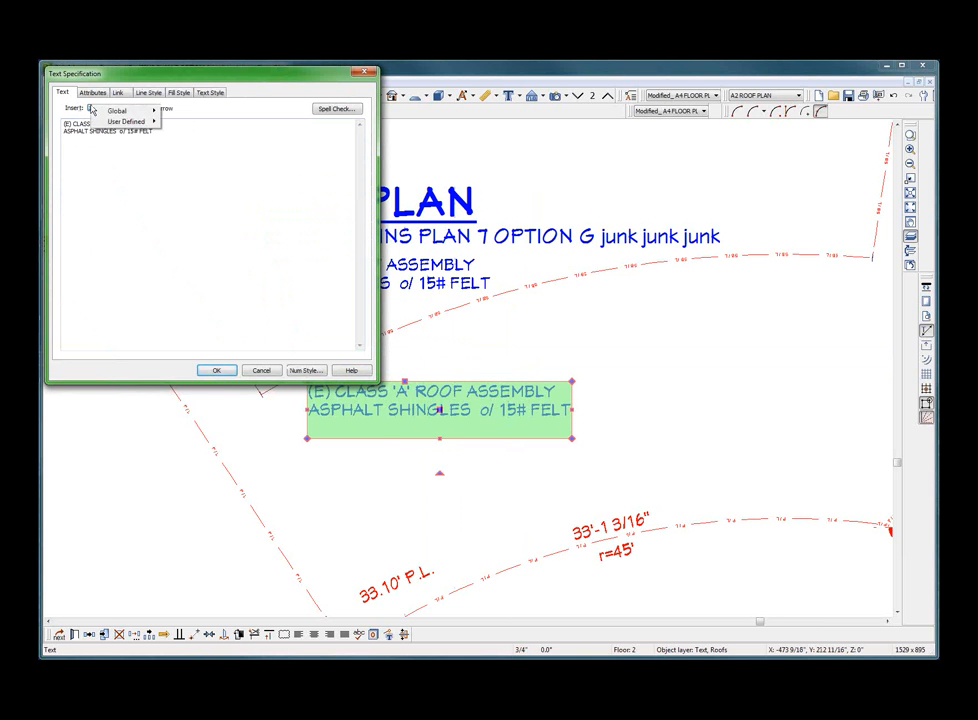
pyautogui.moveTo(122, 115)
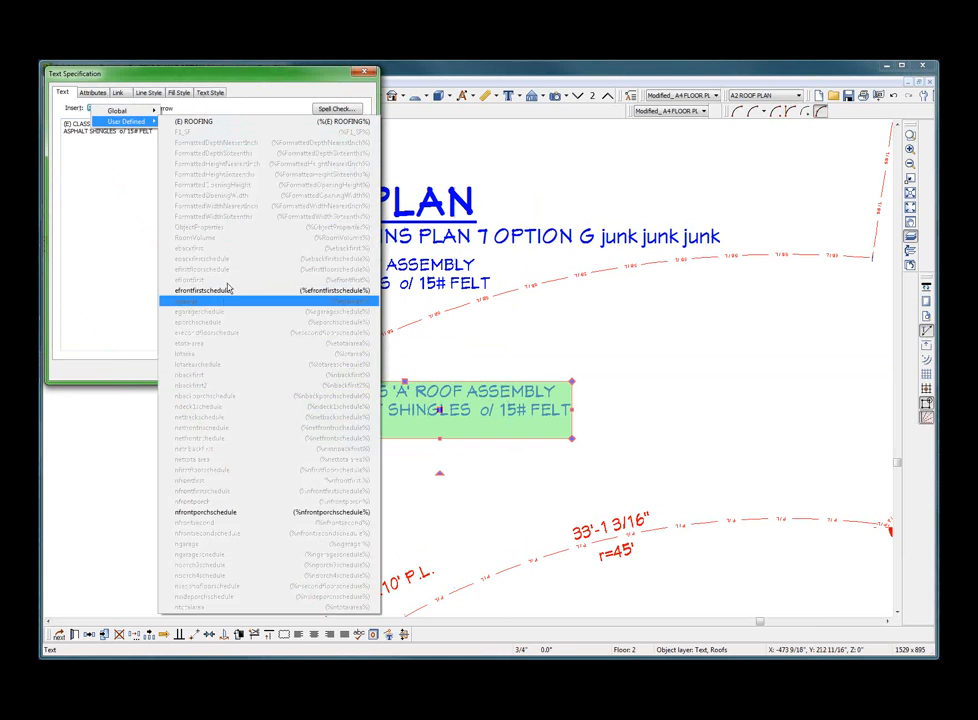
pyautogui.click(211, 121)
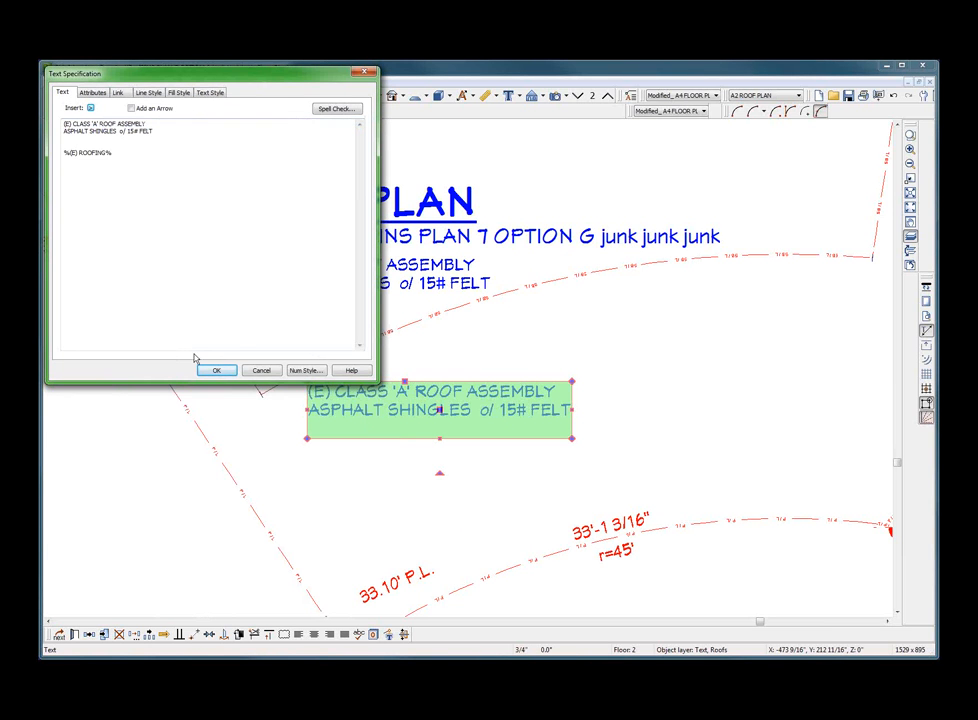
pyautogui.click(218, 371)
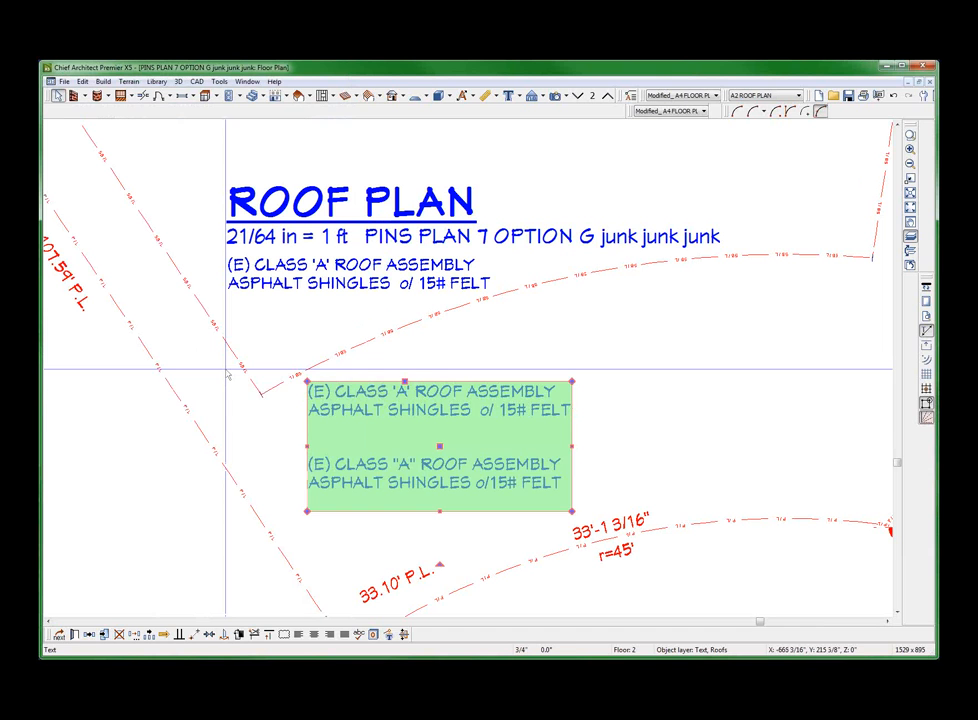
pyautogui.click(456, 378)
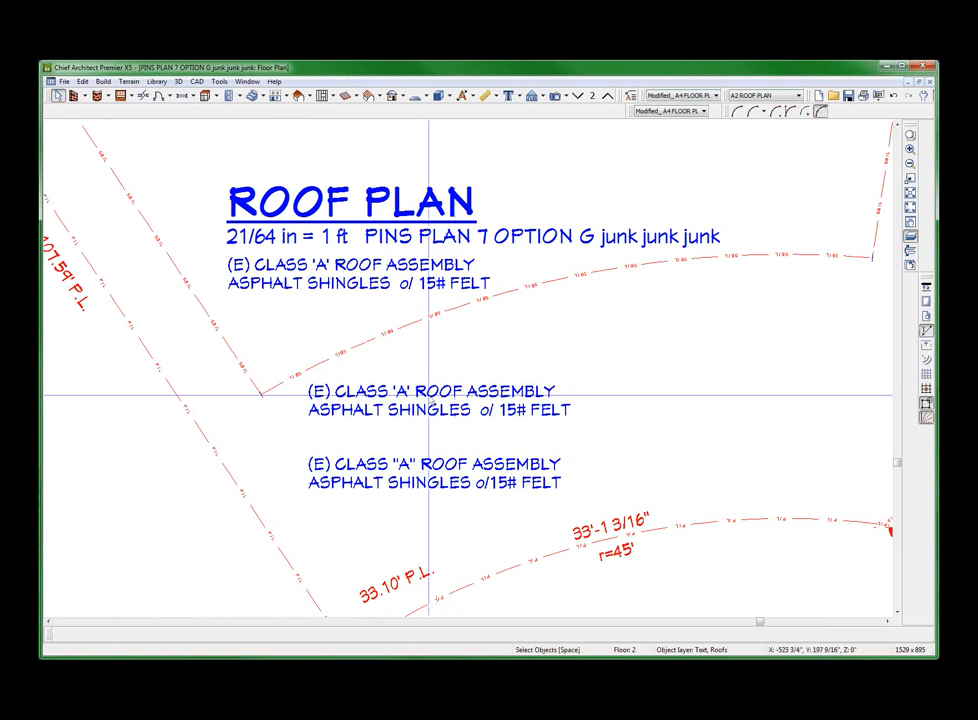
# Return to the layout and open the LEFT elevation view from its layout box.
pyautogui.scroll(-3, 456, 378)
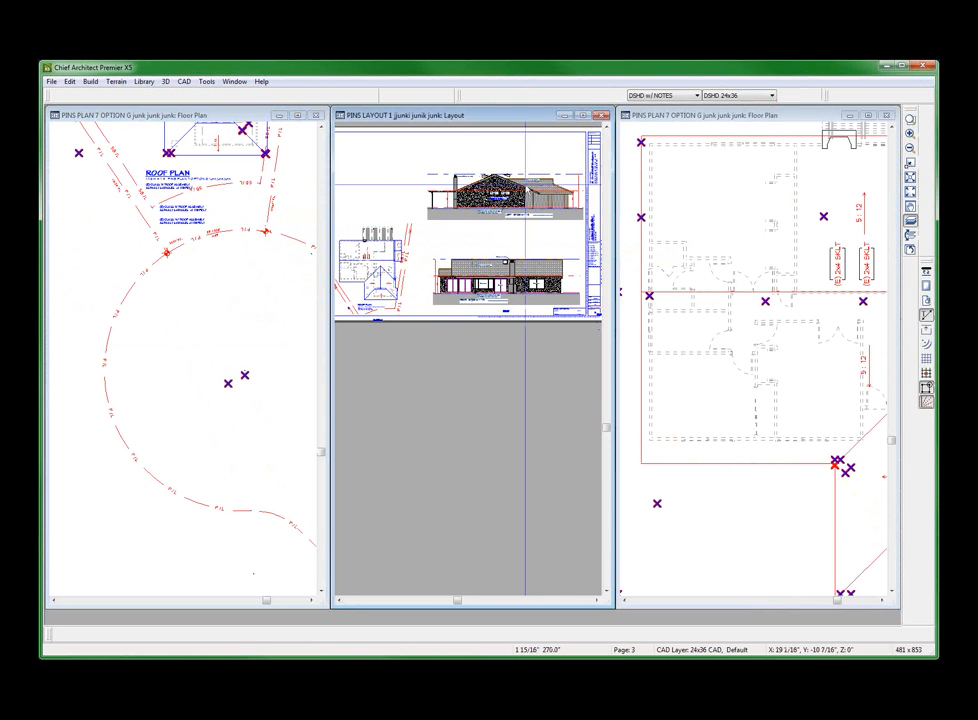
pyautogui.scroll(2, 474, 222)
pyautogui.click(506, 234)
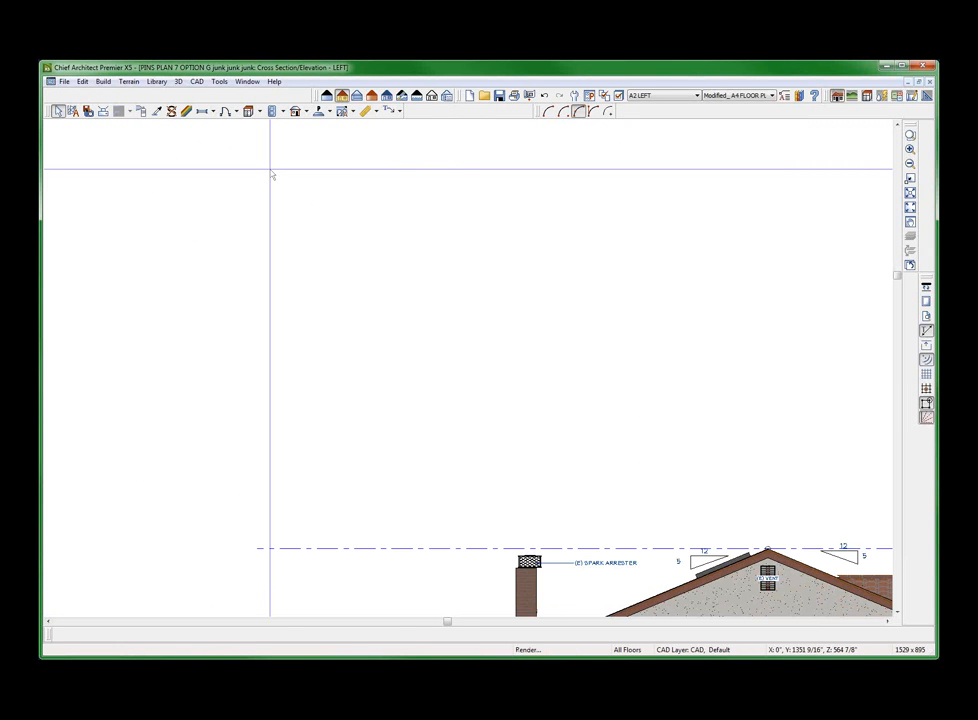
pyautogui.scroll(-2, 271, 175)
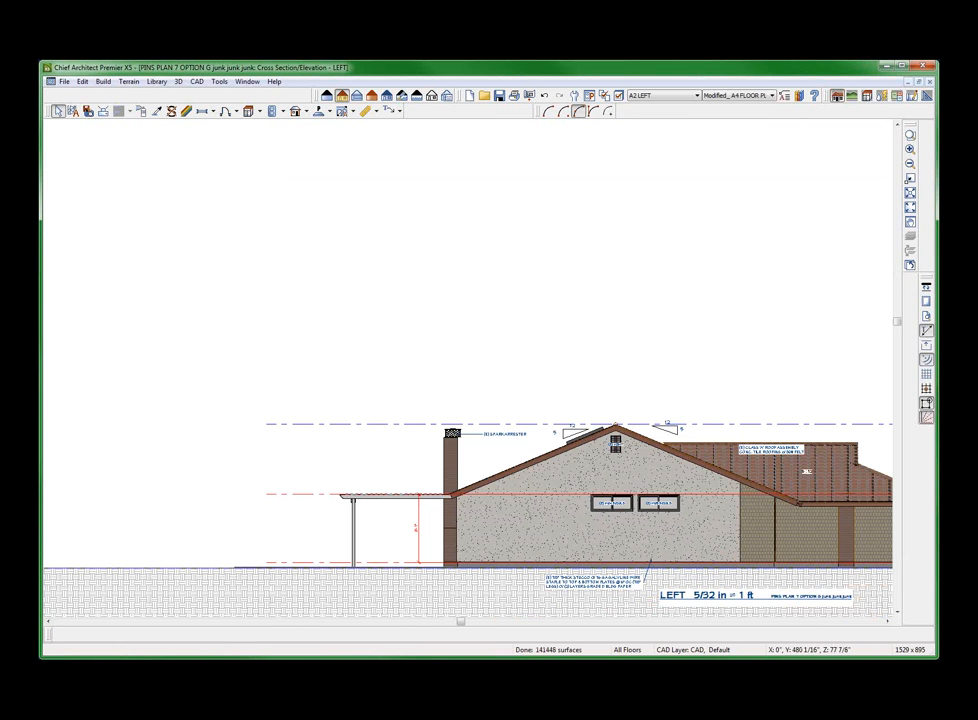
# Copy the (E) STUCCO STONE note from the spare notes below the LEFT elevation onto the stone-faced wall under the lower roof.
pyautogui.click(784, 451)
pyautogui.moveTo(784, 451); pyautogui.dragTo(760, 449)
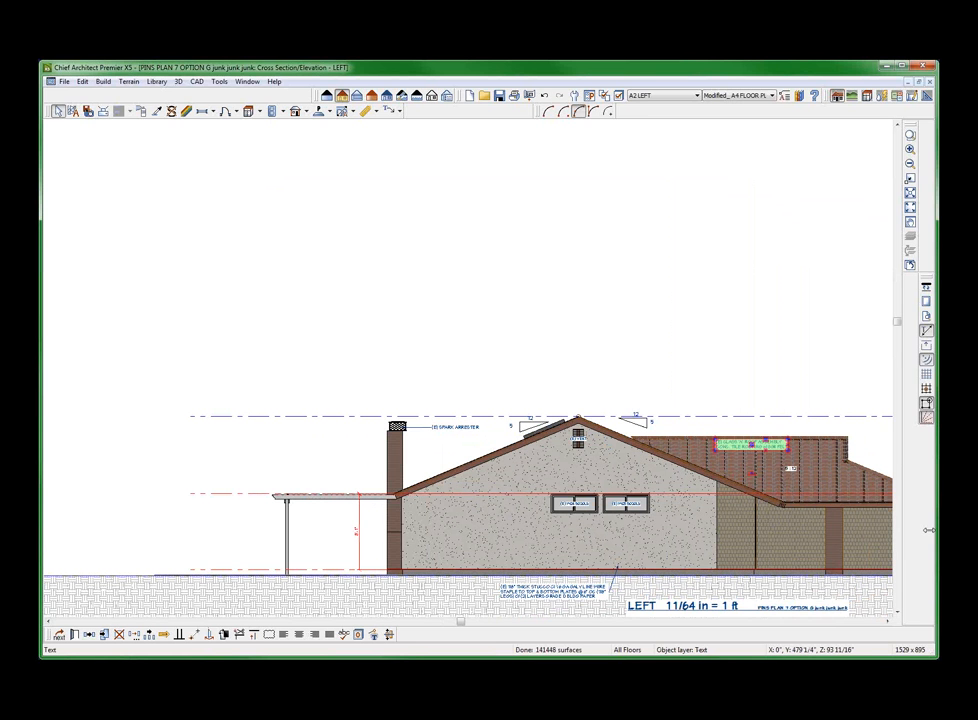
pyautogui.scroll(2, 928, 530)
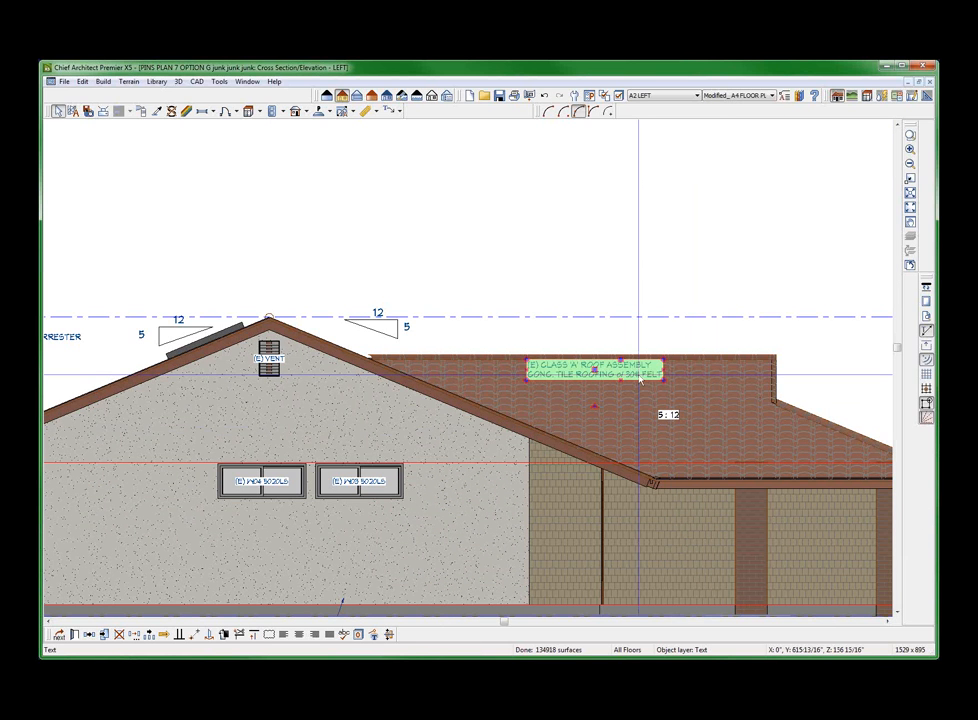
pyautogui.scroll(-1, 645, 380)
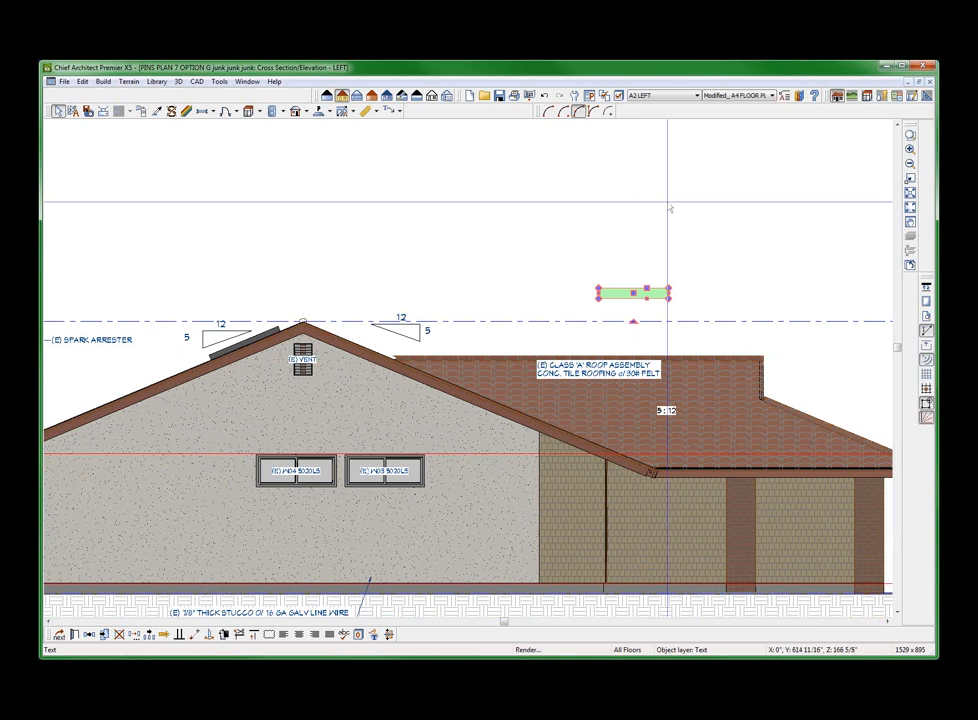
pyautogui.scroll(-2, 670, 208)
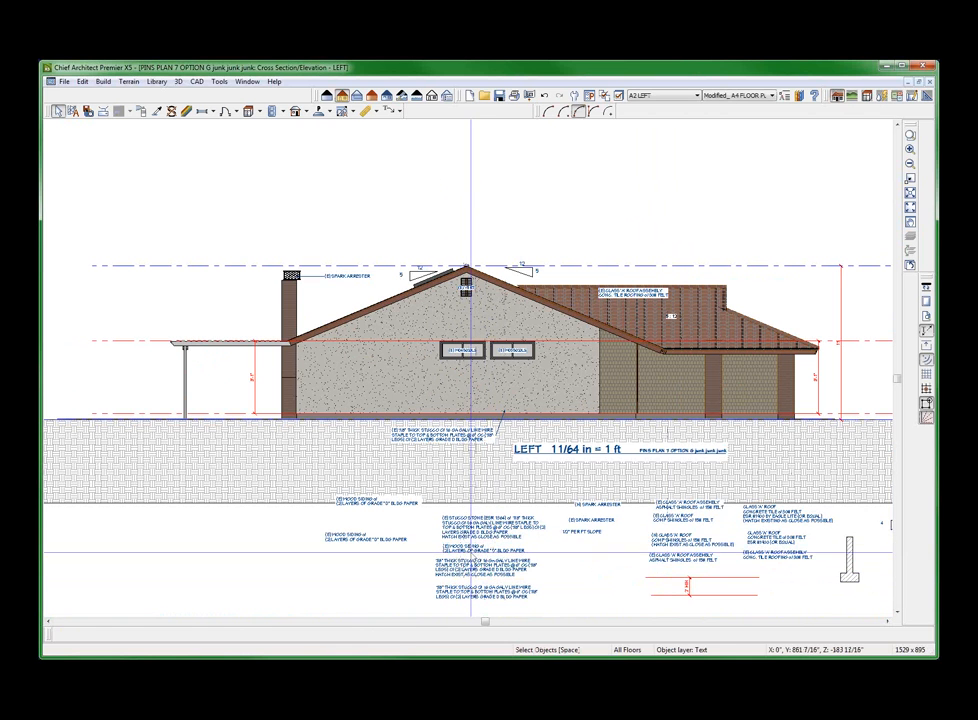
pyautogui.click(479, 528)
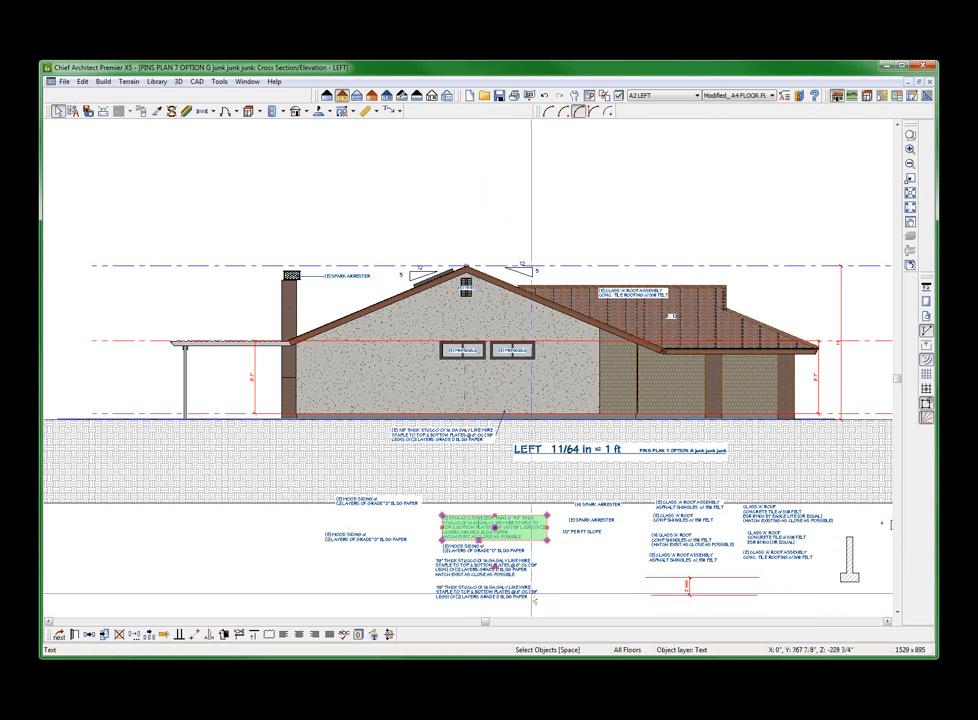
pyautogui.hotkey('ctrl', 'v')
pyautogui.click(676, 382)
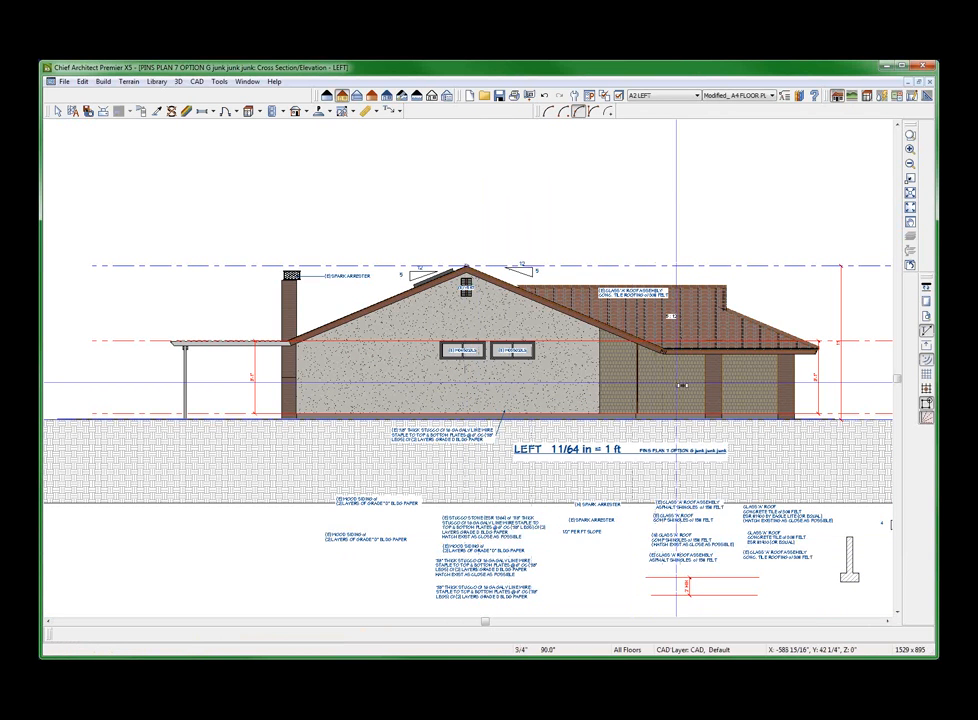
# Copy the lowest 7/8" THICK STUCCO note from the spare notes onto the stucco gable wall below the windows.
pyautogui.click(470, 528)
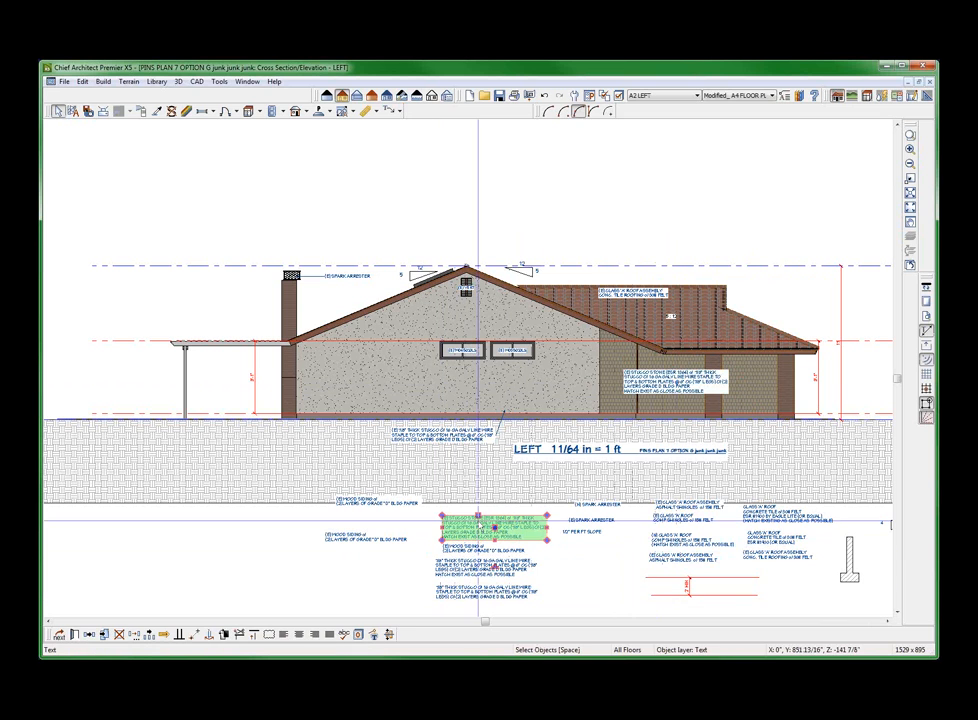
pyautogui.click(487, 592)
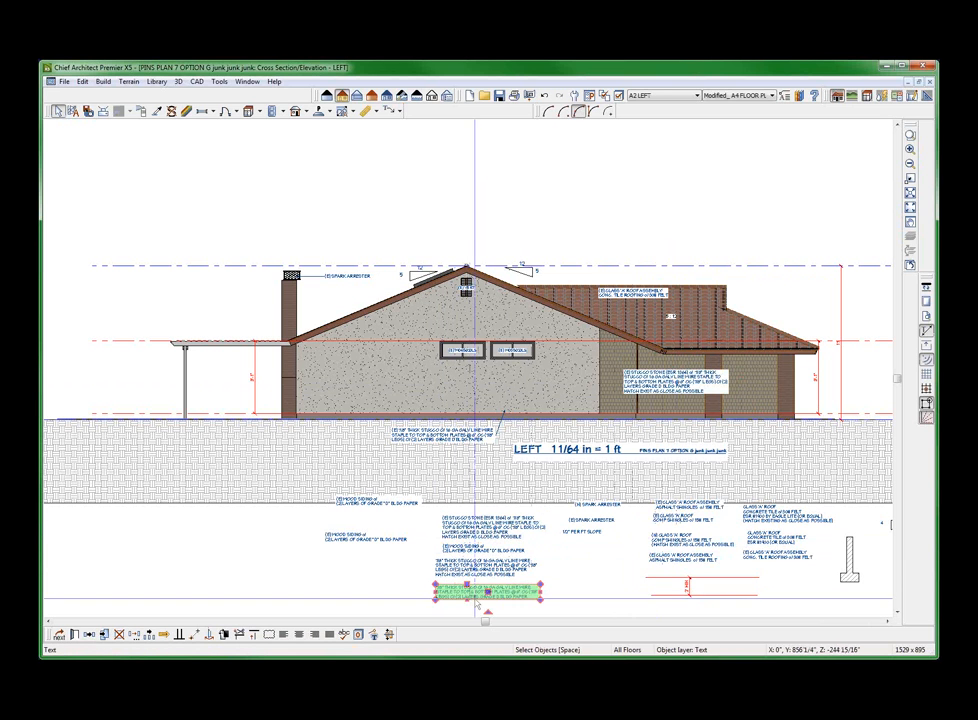
pyautogui.hotkey('ctrl', 'c')
pyautogui.hotkey('ctrl', 'v')
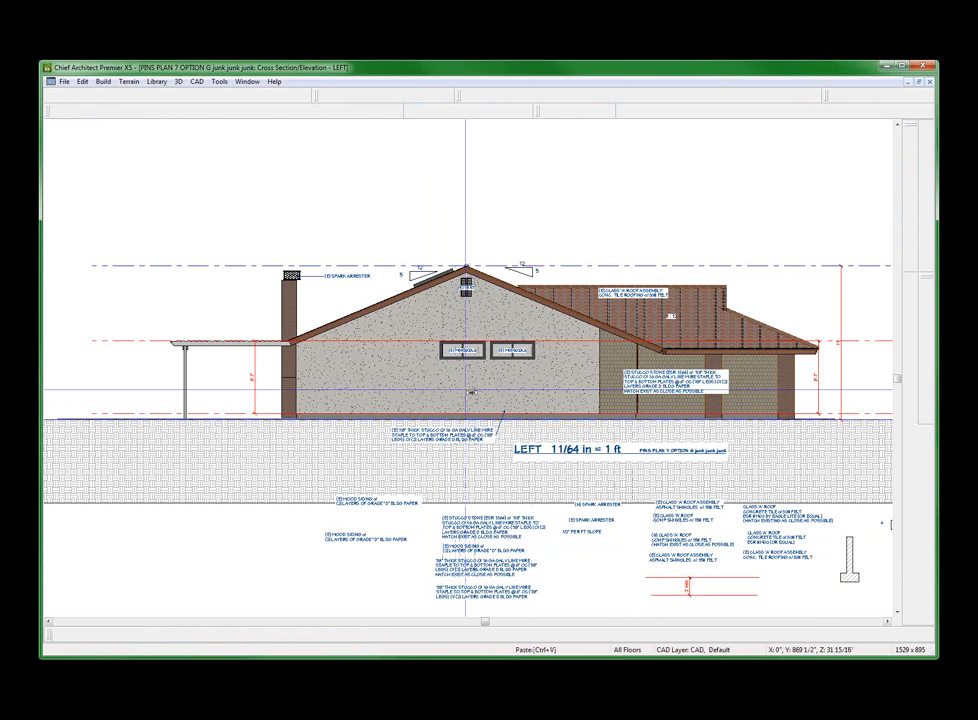
pyautogui.click(465, 390)
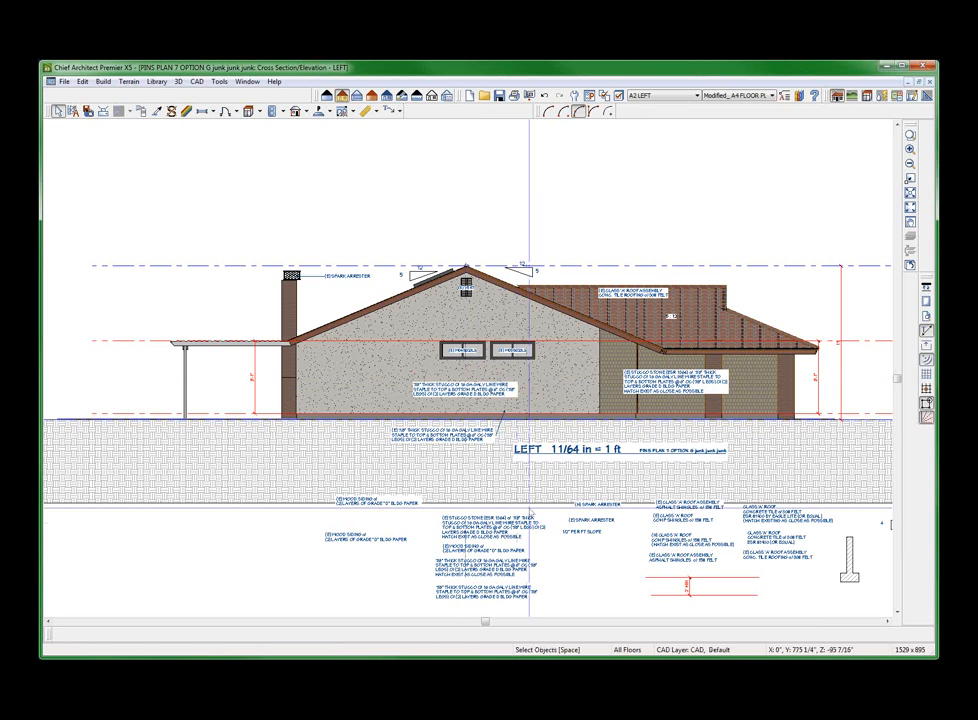
# Replace the whole text of the LEFT elevation's roof assembly note with the user-defined (E) ROOFING macro and apply the change.
pyautogui.click(645, 293)
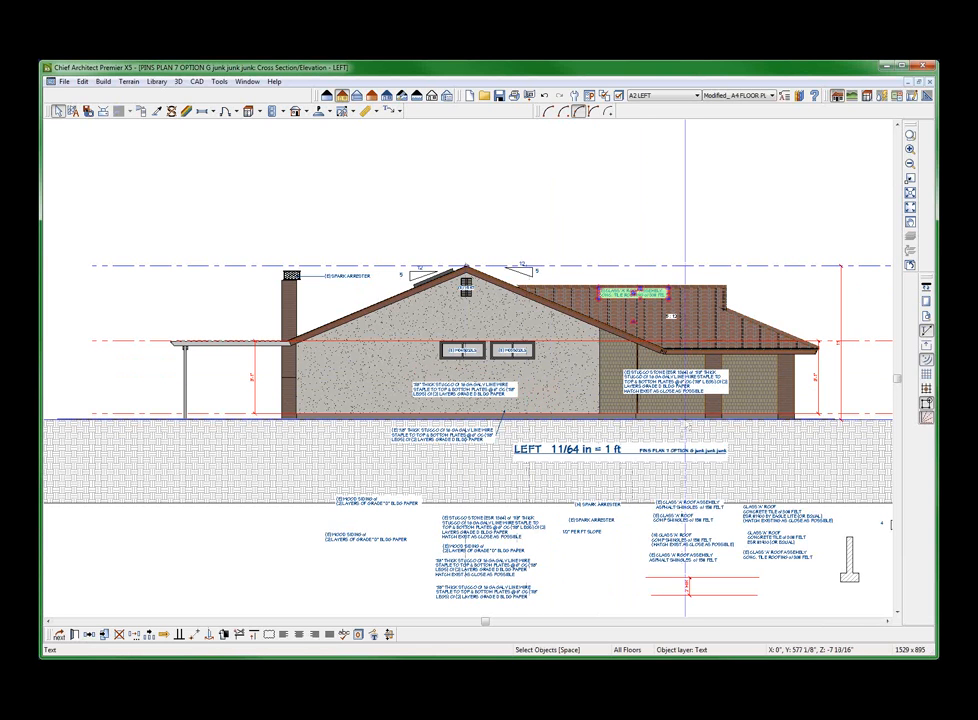
pyautogui.hotkey('ctrl', 'e')
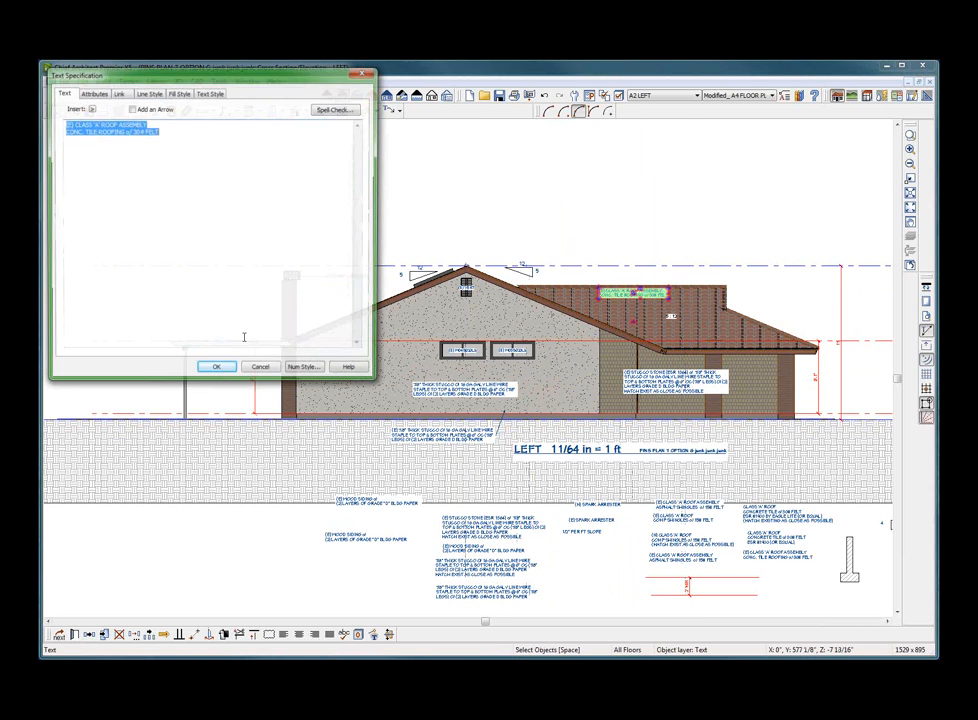
pyautogui.press('Delete')
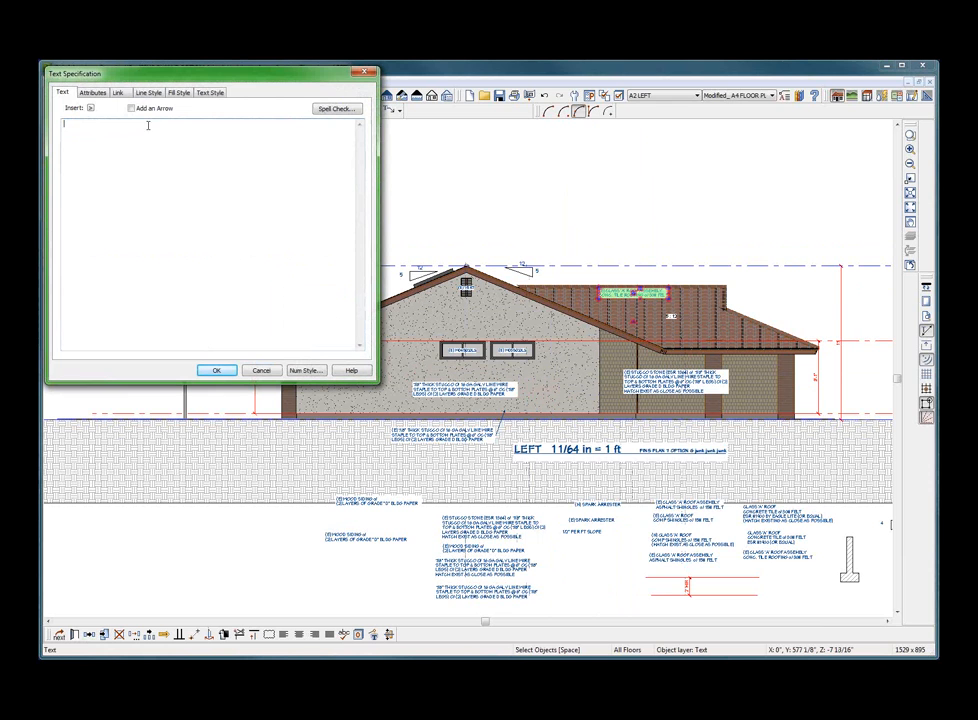
pyautogui.click(92, 108)
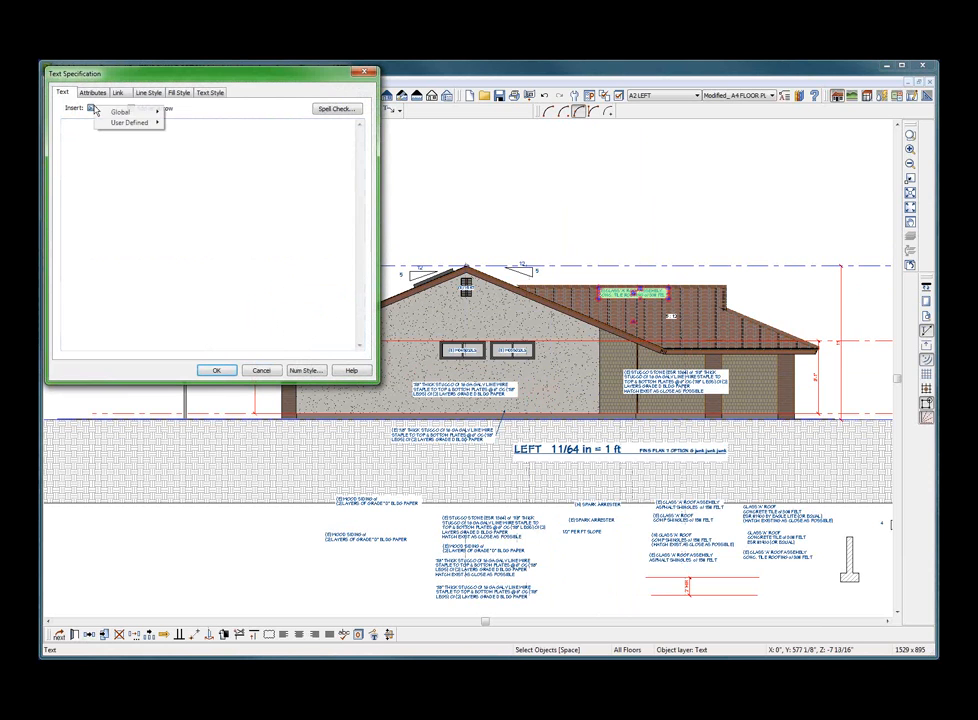
pyautogui.moveTo(125, 112)
pyautogui.moveTo(203, 116)
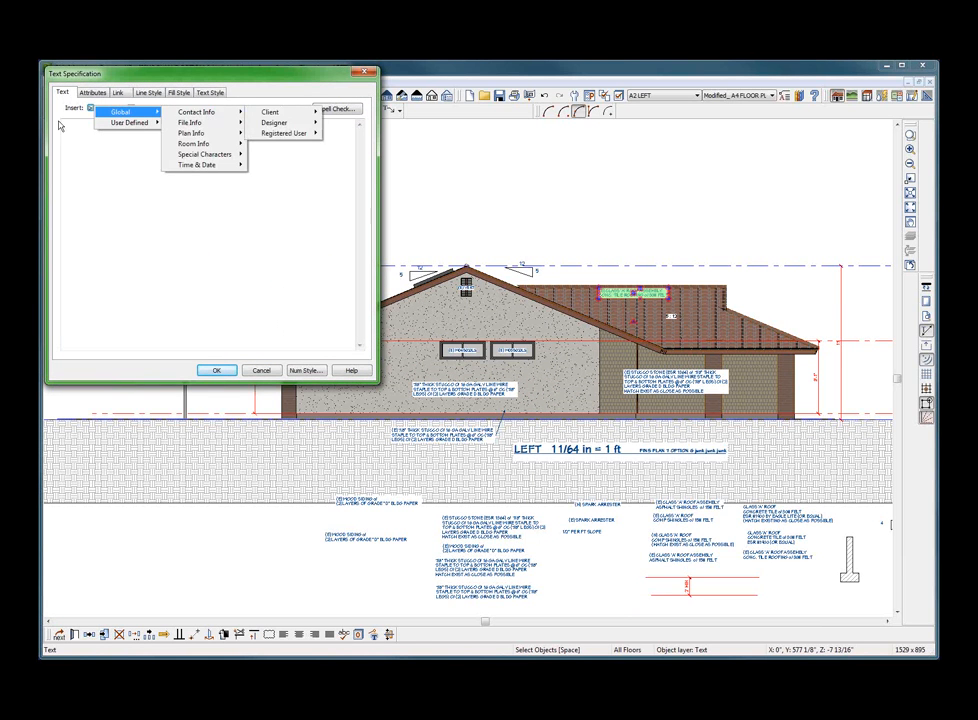
pyautogui.click(196, 123)
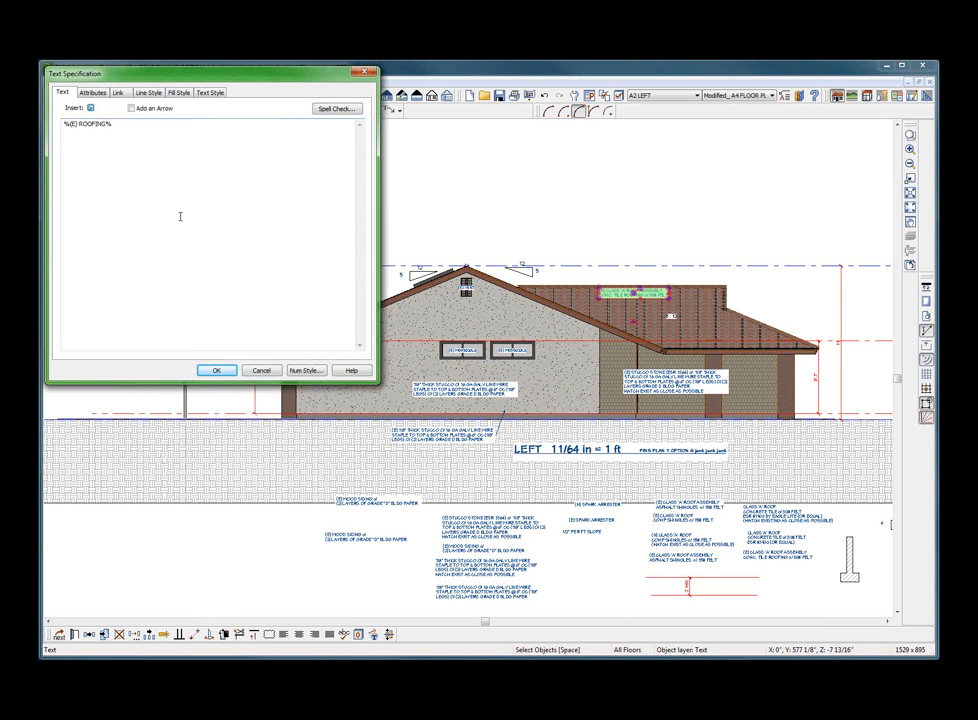
pyautogui.click(228, 373)
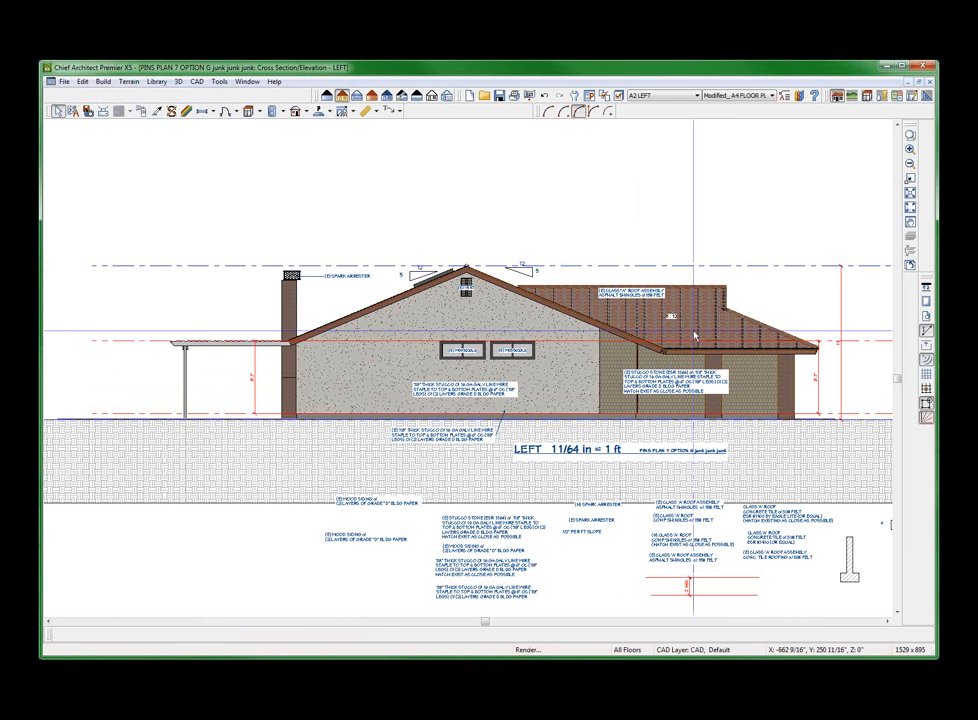
# Close the LEFT elevation, declining the layout view update, and open the REAR elevation from its layout box.
pyautogui.scroll(3, 694, 336)
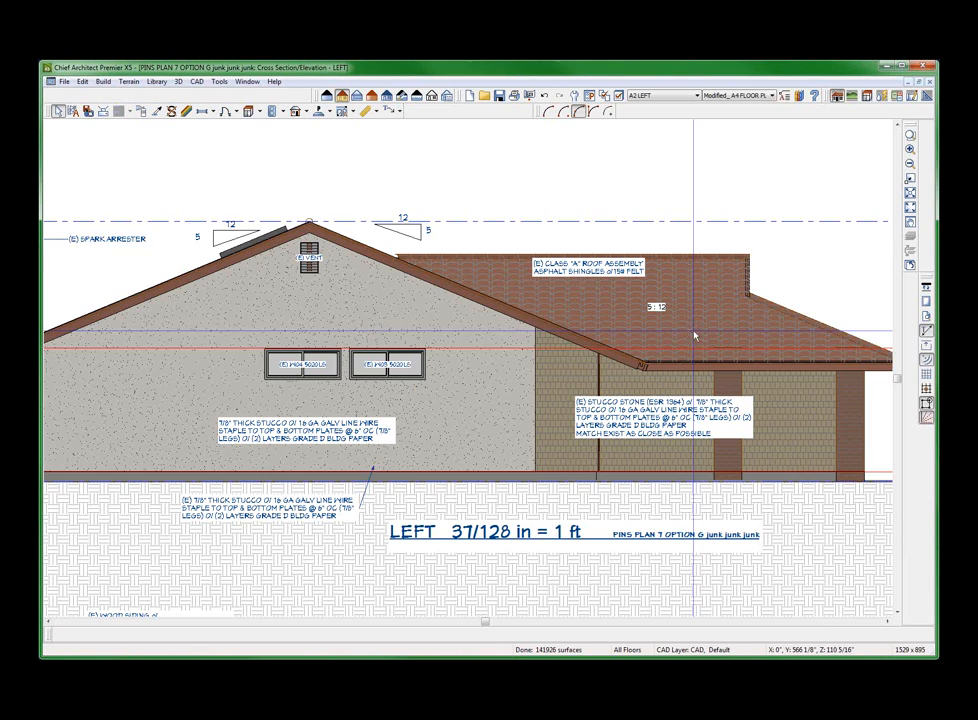
pyautogui.click(588, 268)
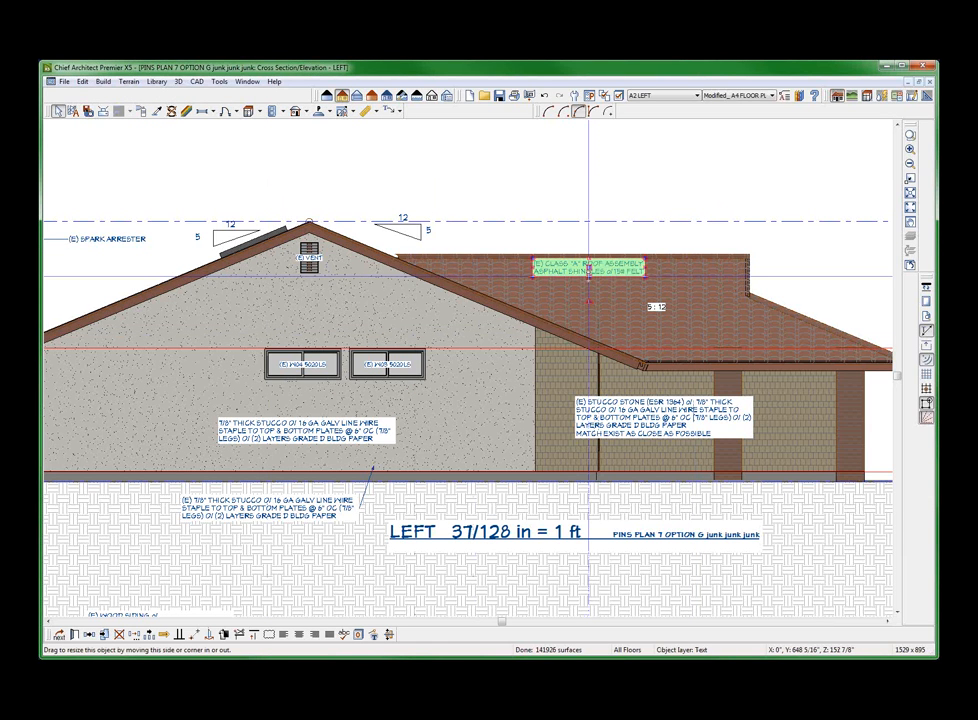
pyautogui.hotkey('ctrl', 'F4')
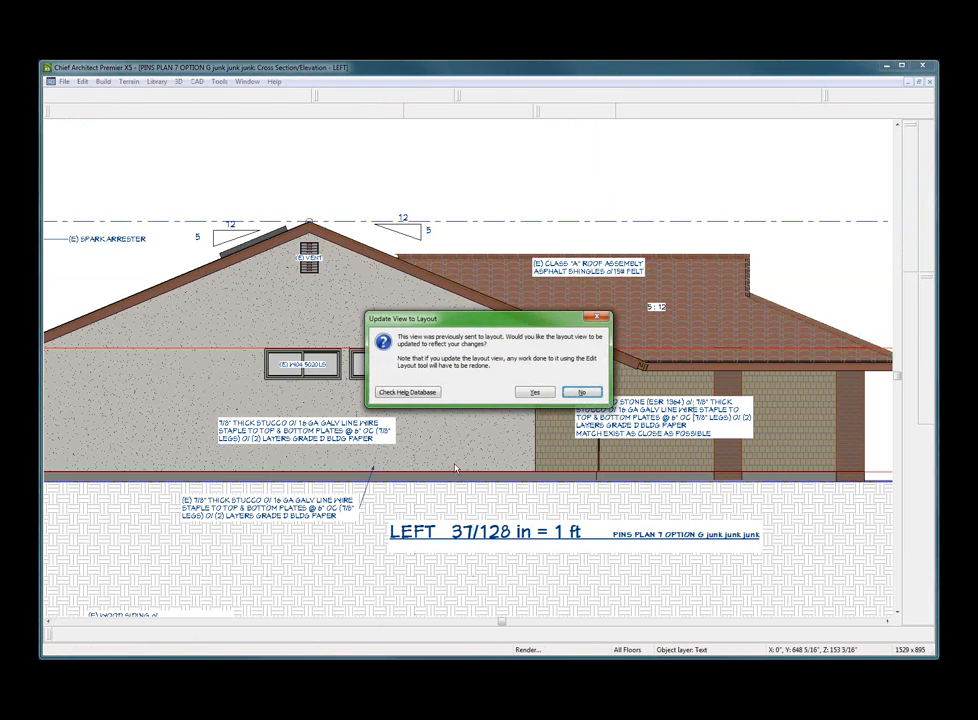
pyautogui.click(582, 392)
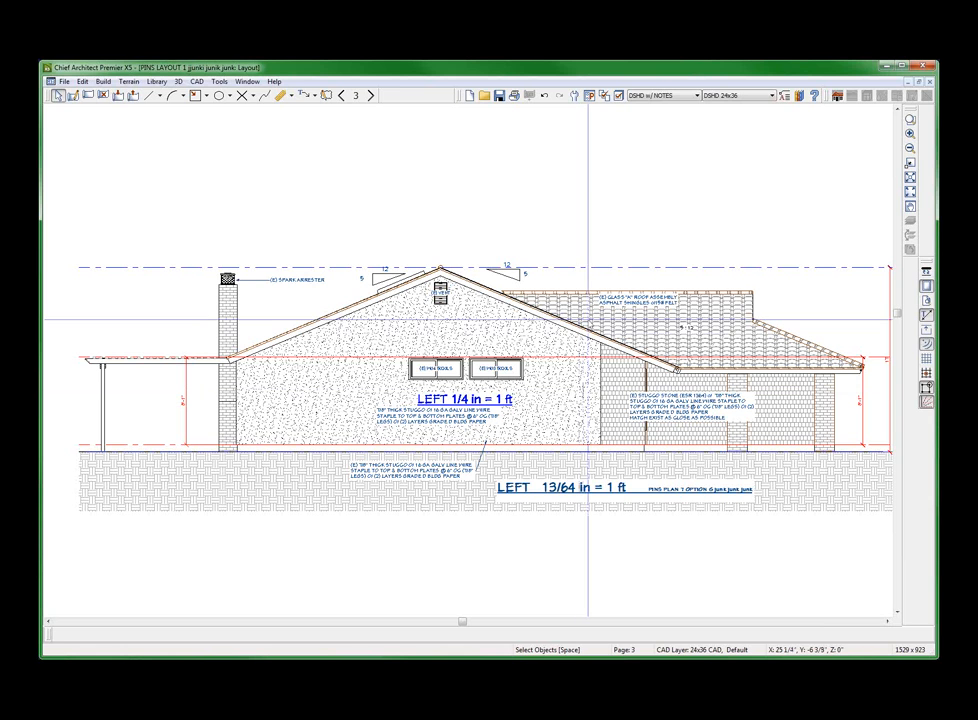
pyautogui.hotkey('shift', 'F4')
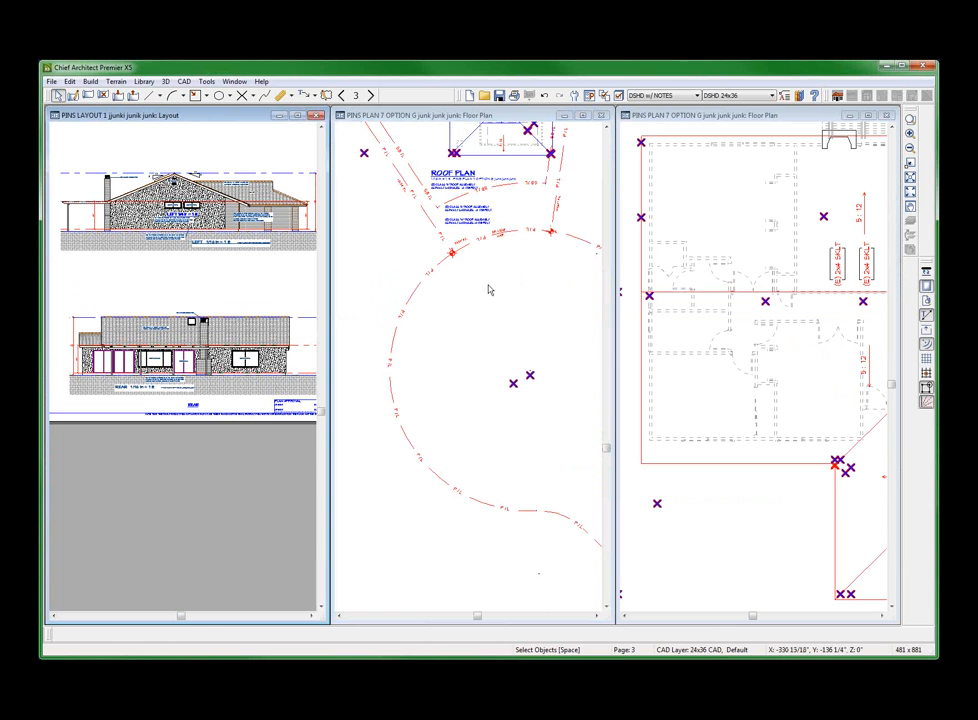
pyautogui.click(164, 346)
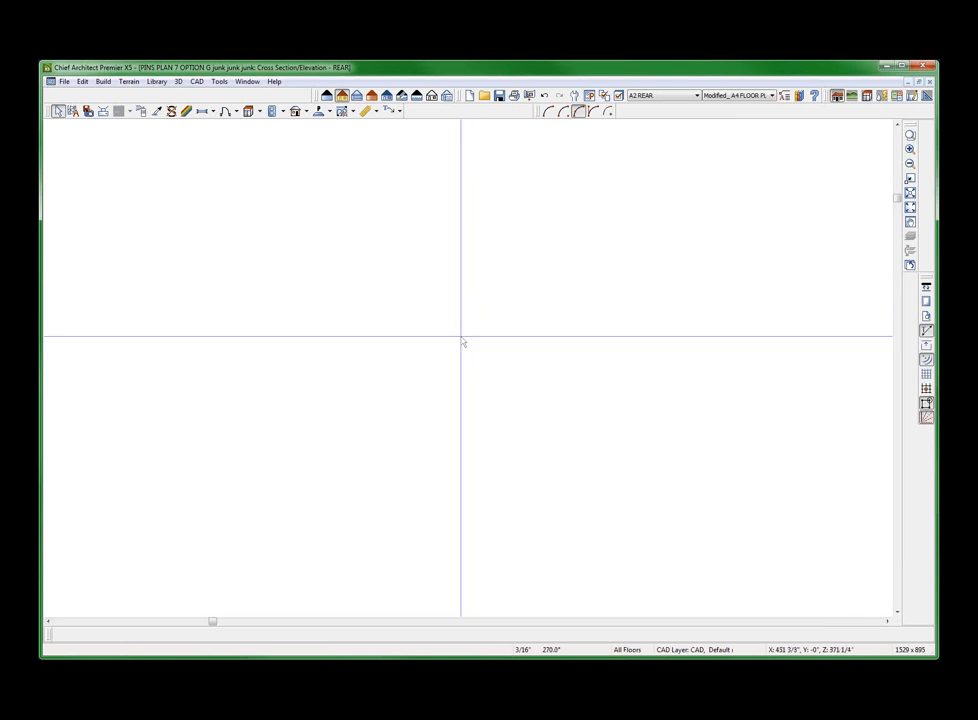
# Replace the whole text of the REAR elevation's roof assembly note with the user-defined (E) ROOFING macro and apply the change.
pyautogui.scroll(-3, 466, 376)
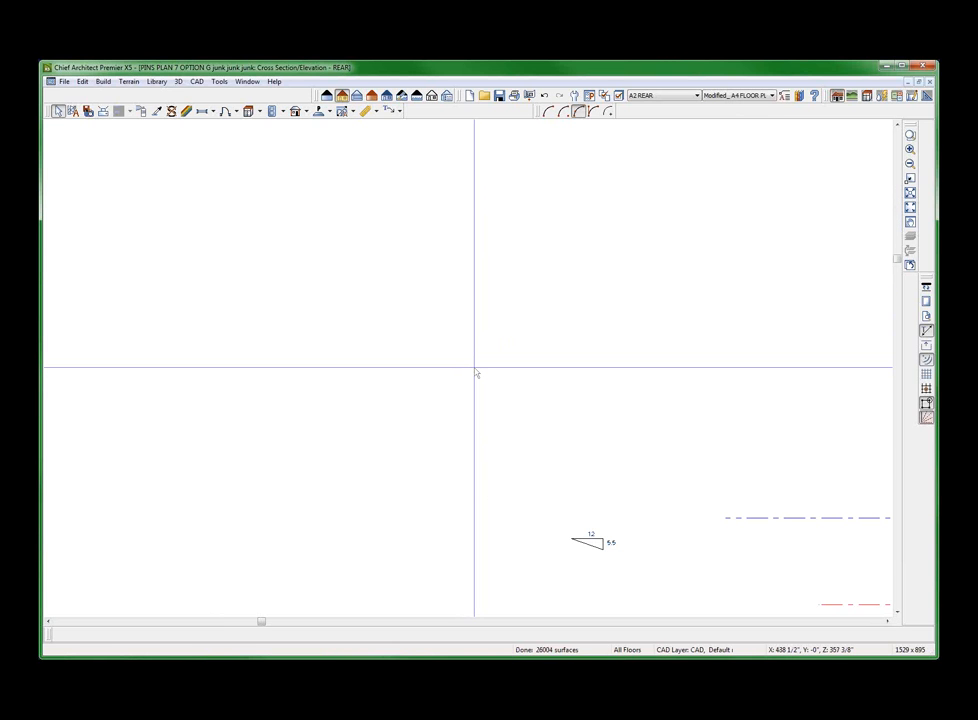
pyautogui.scroll(-2, 631, 316)
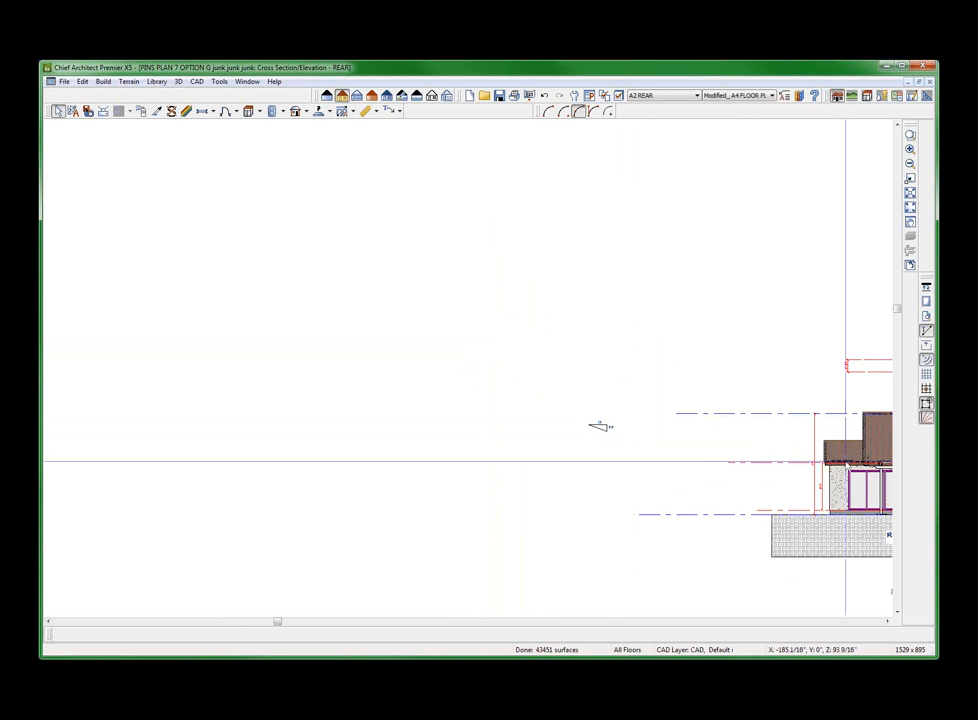
pyautogui.scroll(-3, 309, 492)
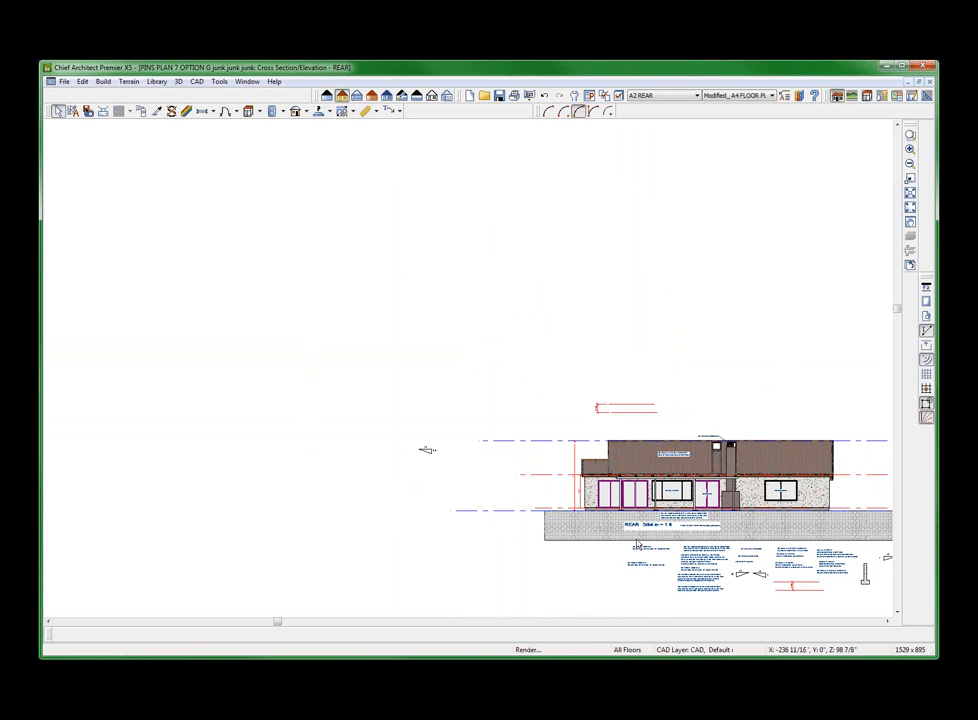
pyautogui.scroll(1, 637, 544)
pyautogui.click(496, 465)
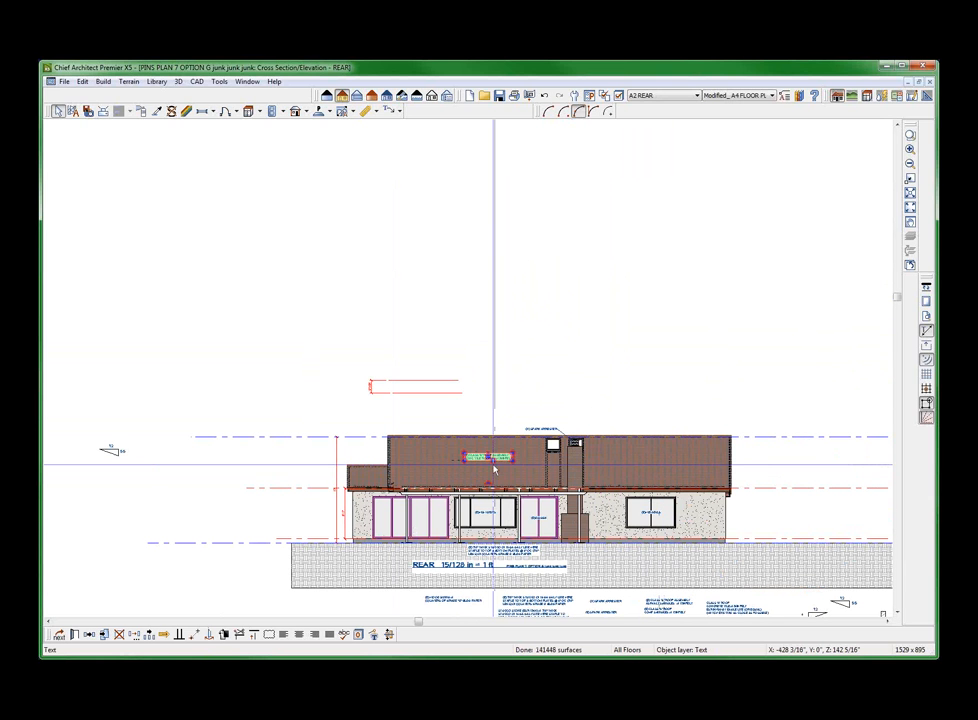
pyautogui.doubleClick(499, 465)
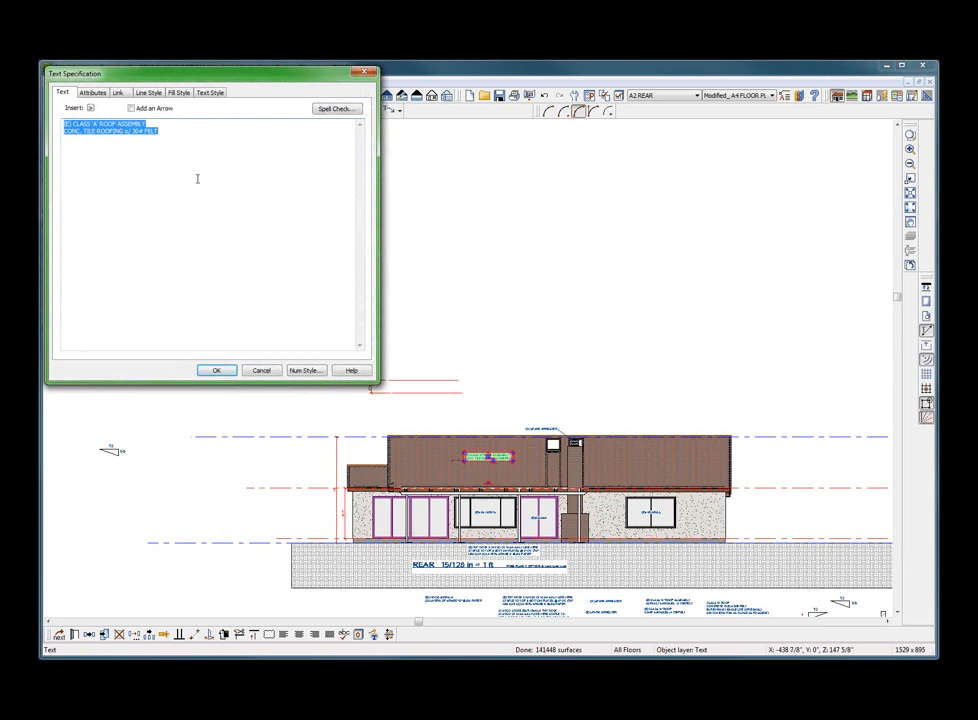
pyautogui.press('Delete')
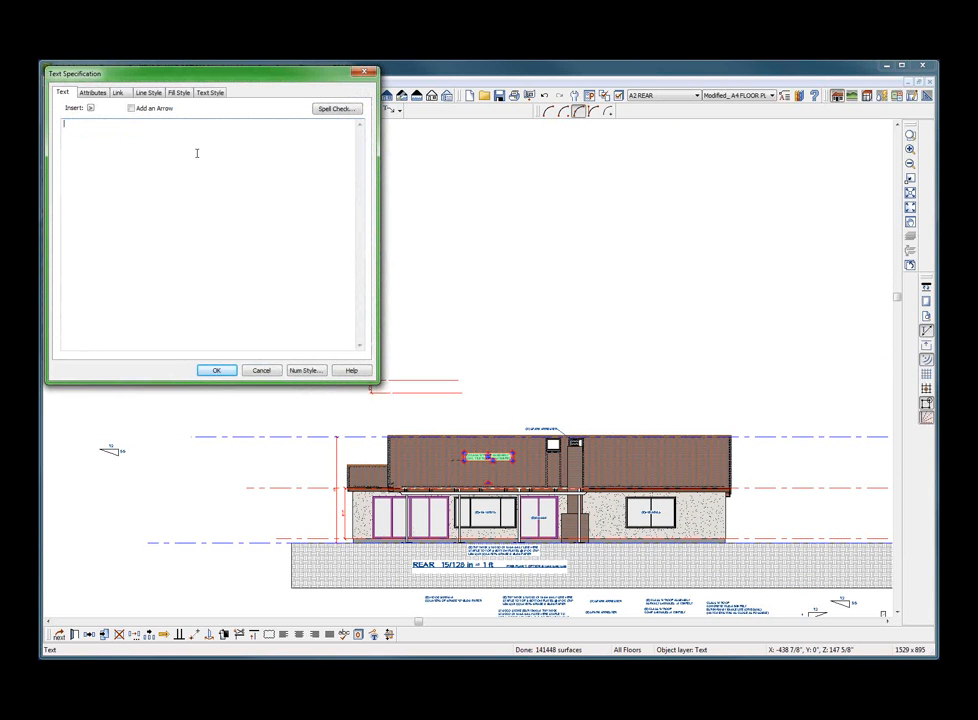
pyautogui.click(90, 108)
pyautogui.moveTo(118, 124)
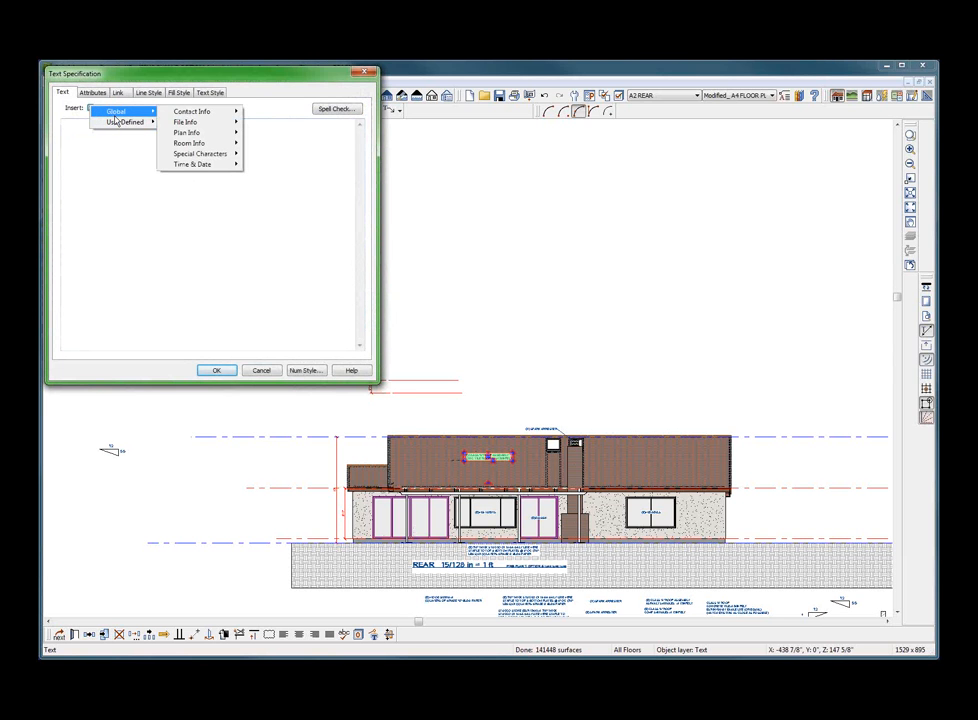
pyautogui.click(218, 124)
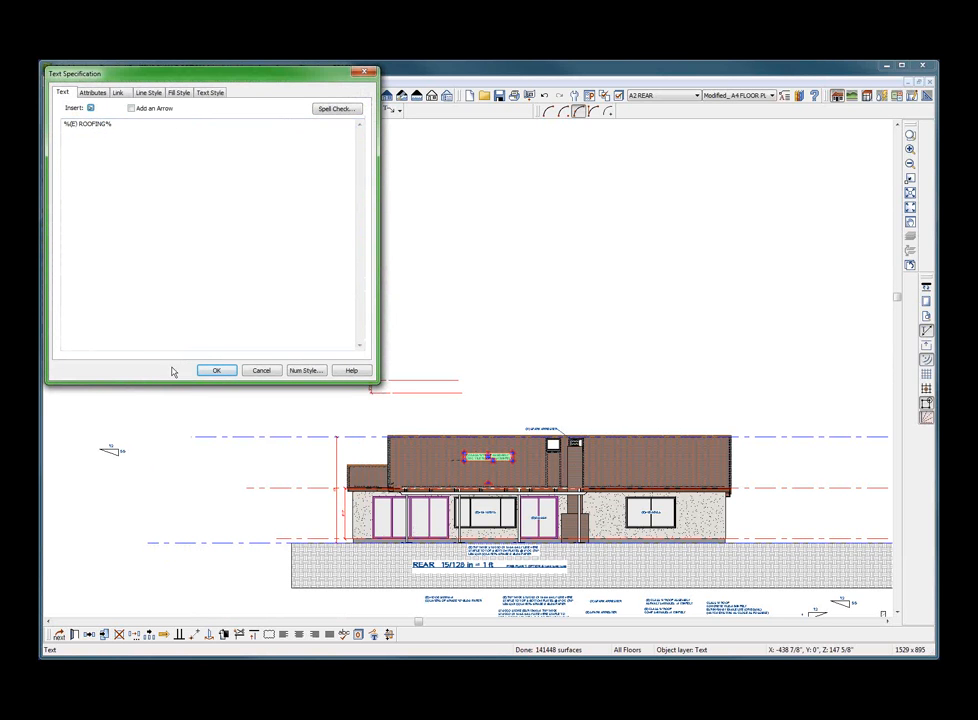
pyautogui.click(217, 371)
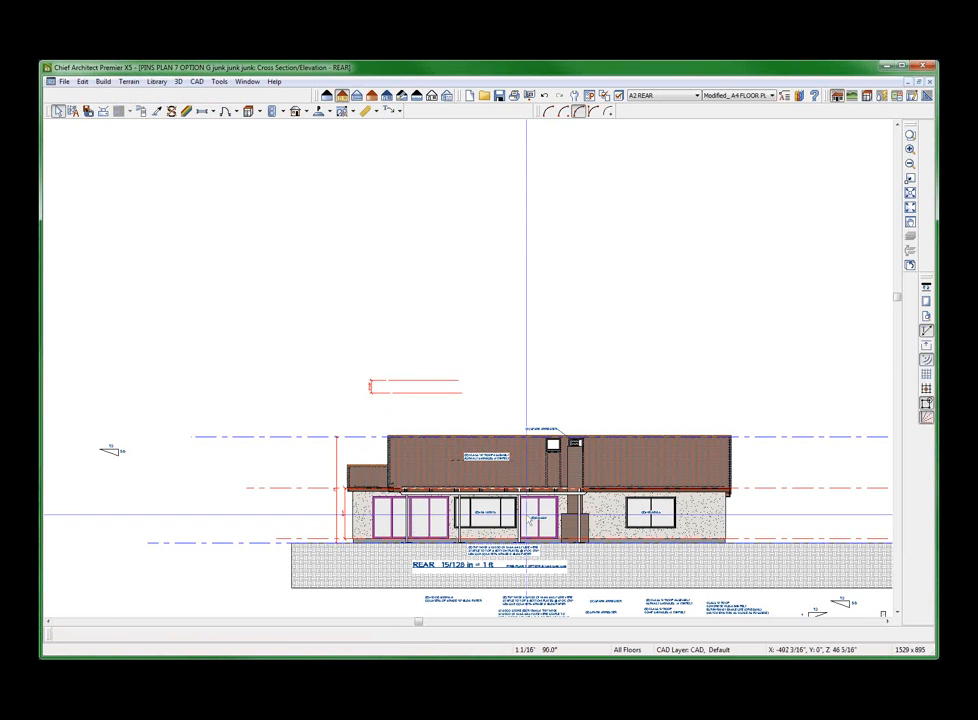
# Tile the open views and replace the whole roof assembly note under the ROOF PLAN title with the user-defined (E) ROOFING macro.
pyautogui.scroll(2, 527, 513)
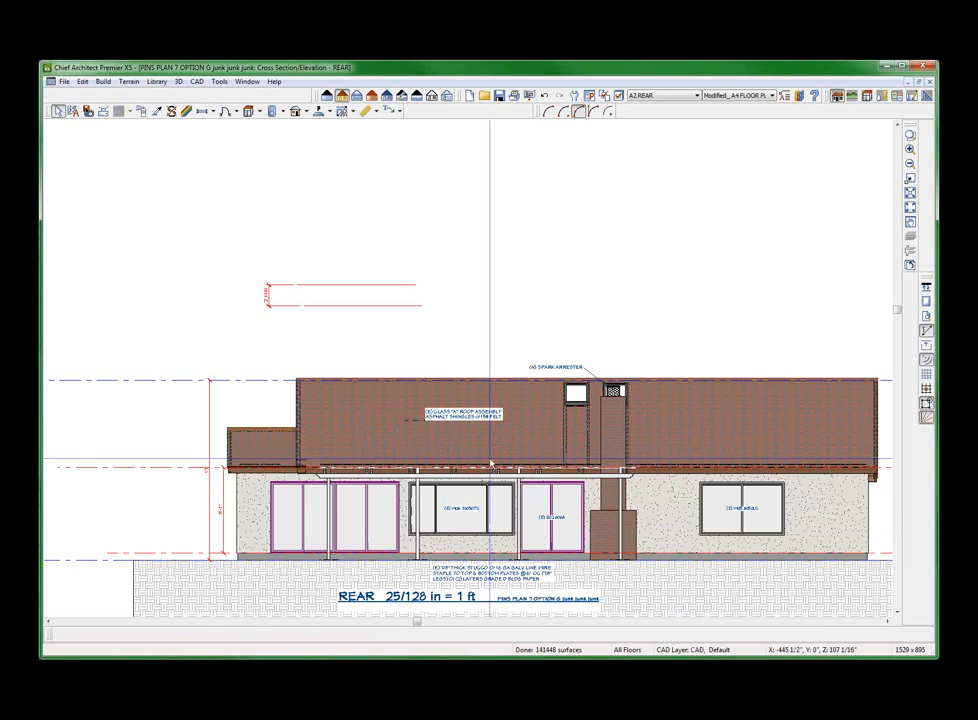
pyautogui.hotkey('shift', 'F4')
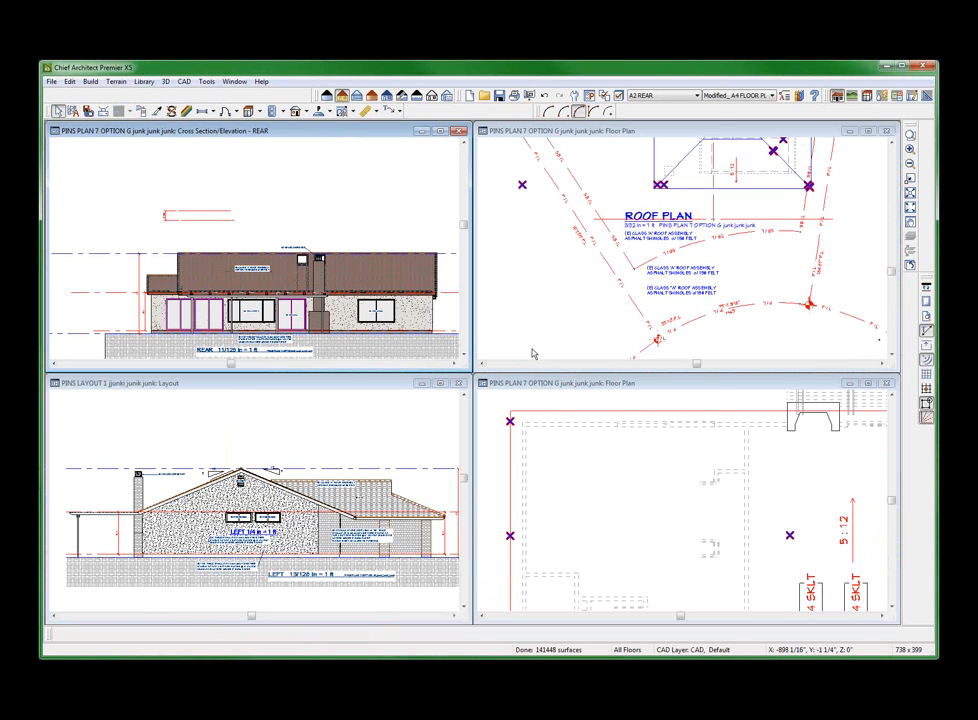
pyautogui.click(655, 235)
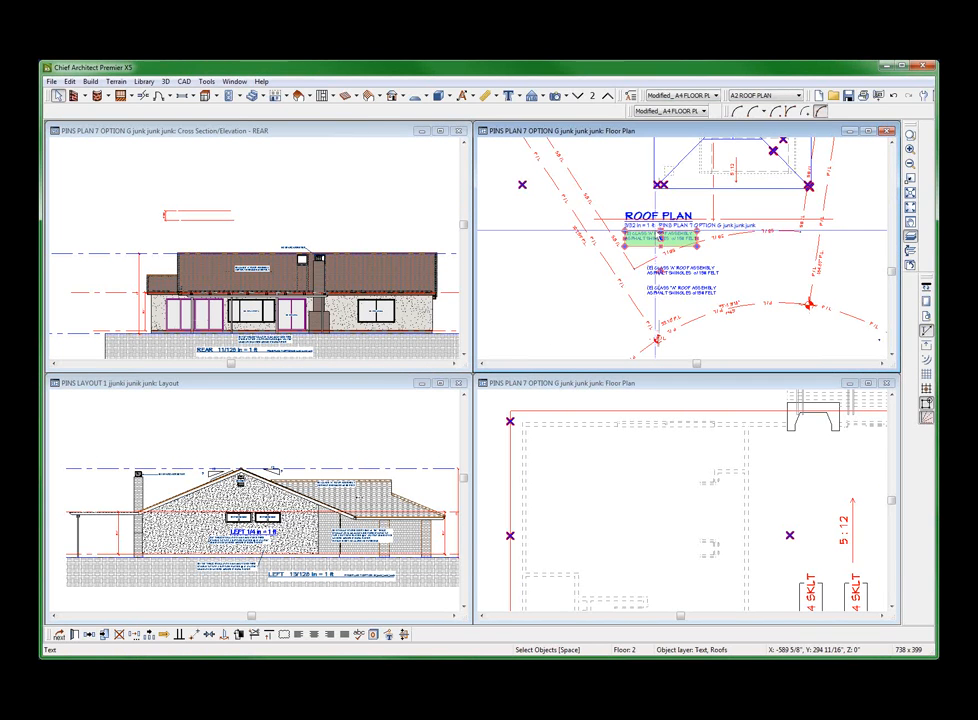
pyautogui.doubleClick(660, 238)
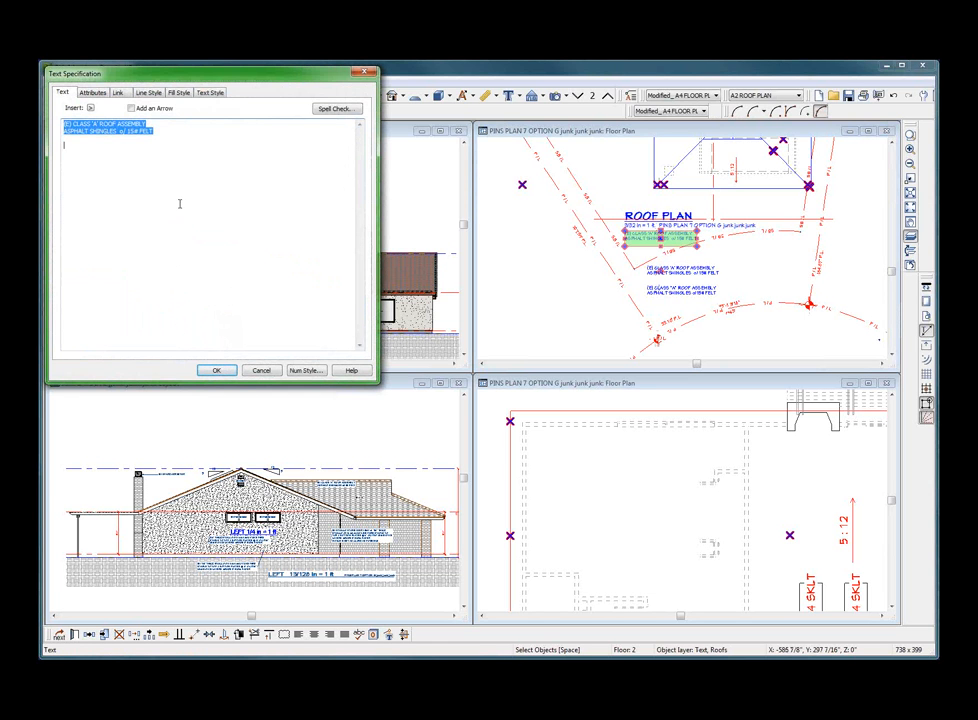
pyautogui.press('Delete')
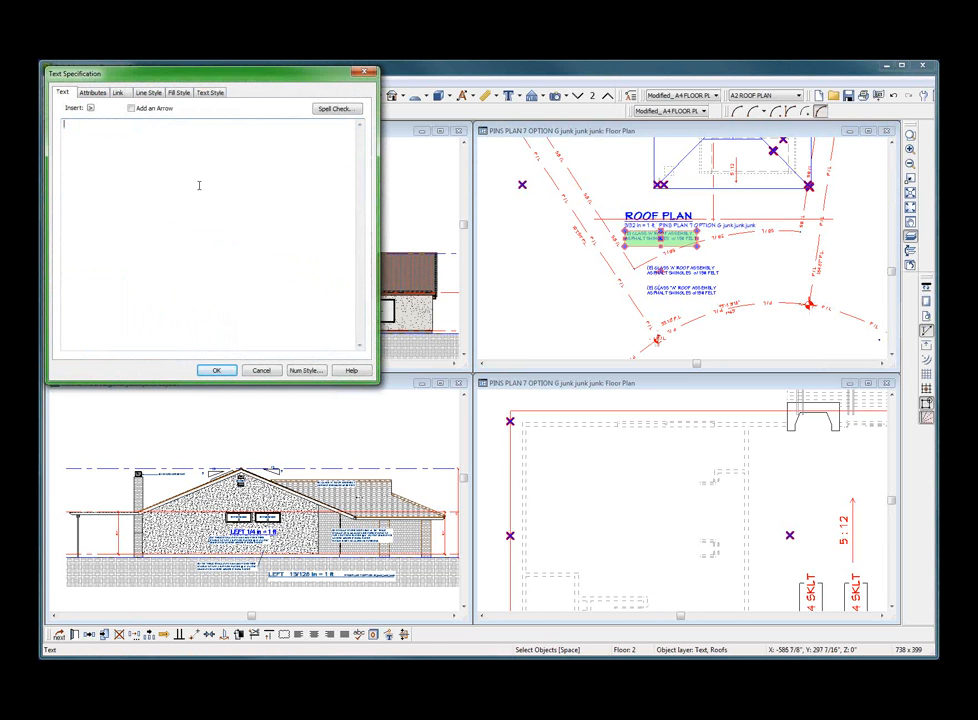
pyautogui.click(90, 109)
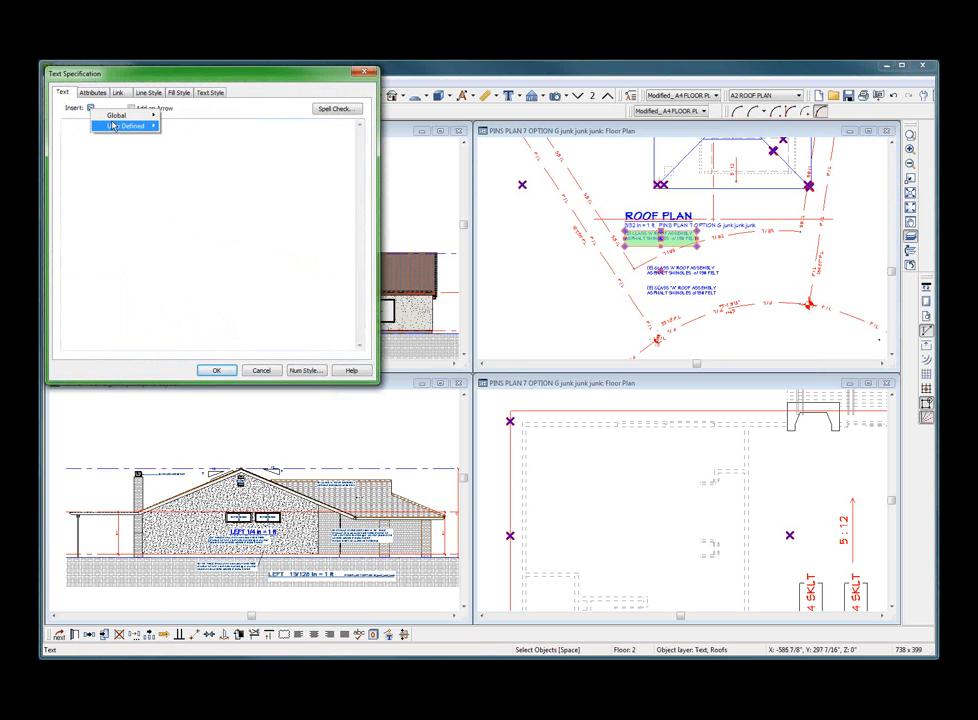
pyautogui.moveTo(125, 125)
pyautogui.click(209, 128)
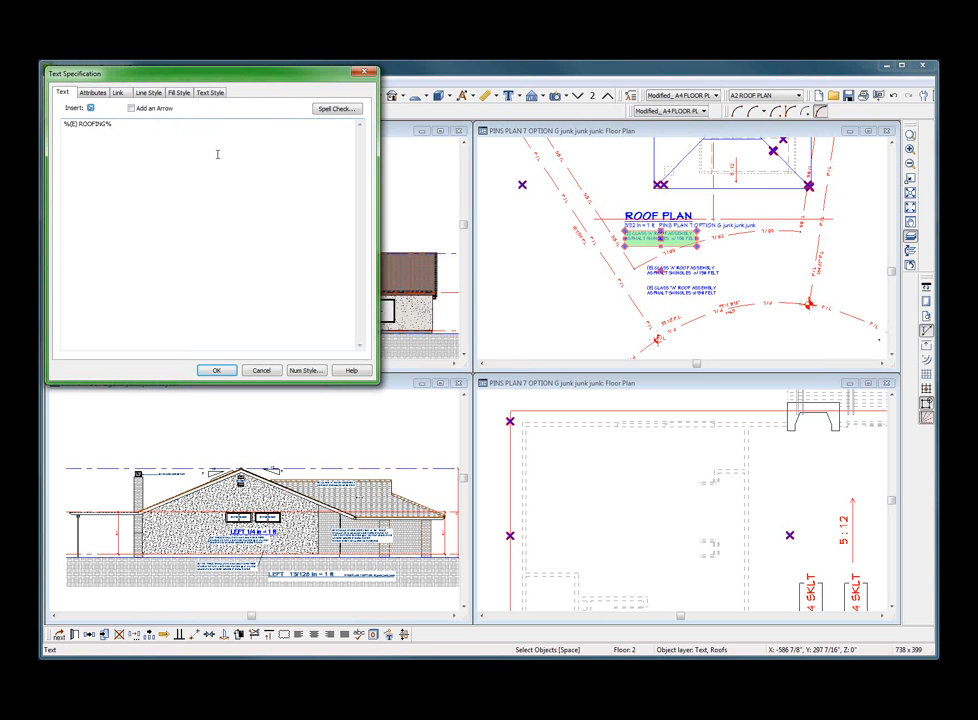
pyautogui.click(214, 371)
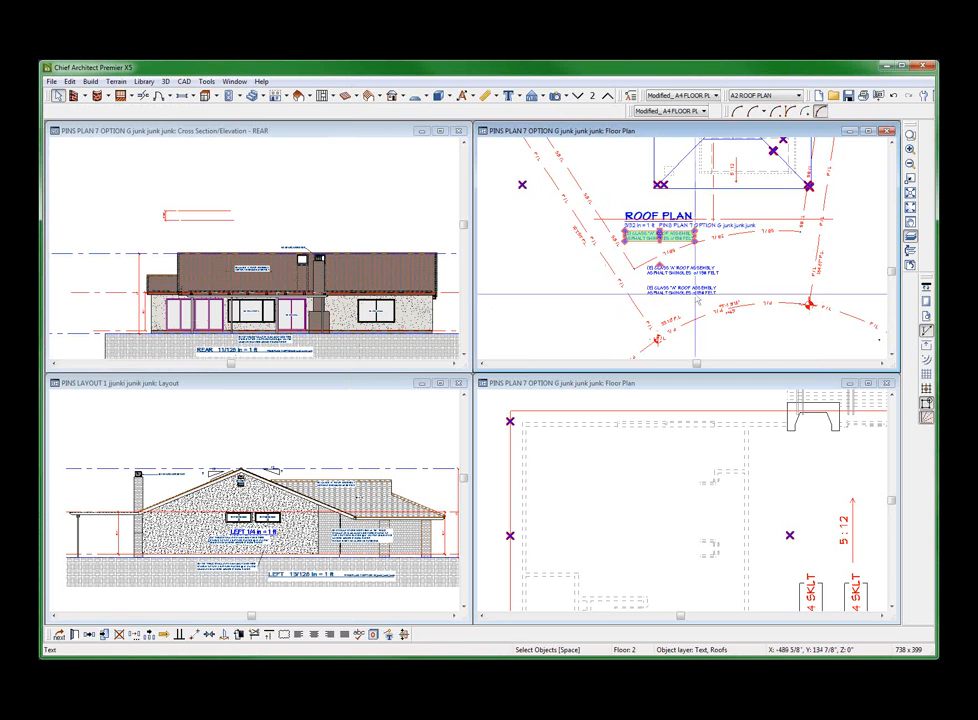
# Examine the roof assembly note under the ROOF PLAN title and its underlying macro text, without changing it.
pyautogui.click(728, 288)
pyautogui.scroll(3, 654, 271)
pyautogui.scroll(2, 600, 185)
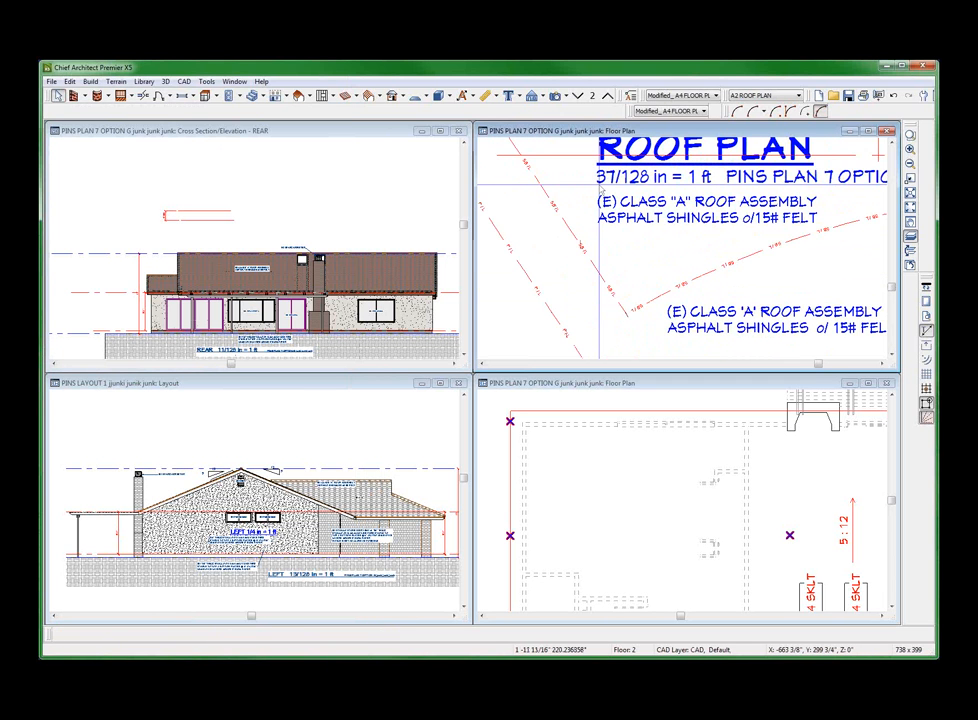
pyautogui.scroll(-2, 606, 315)
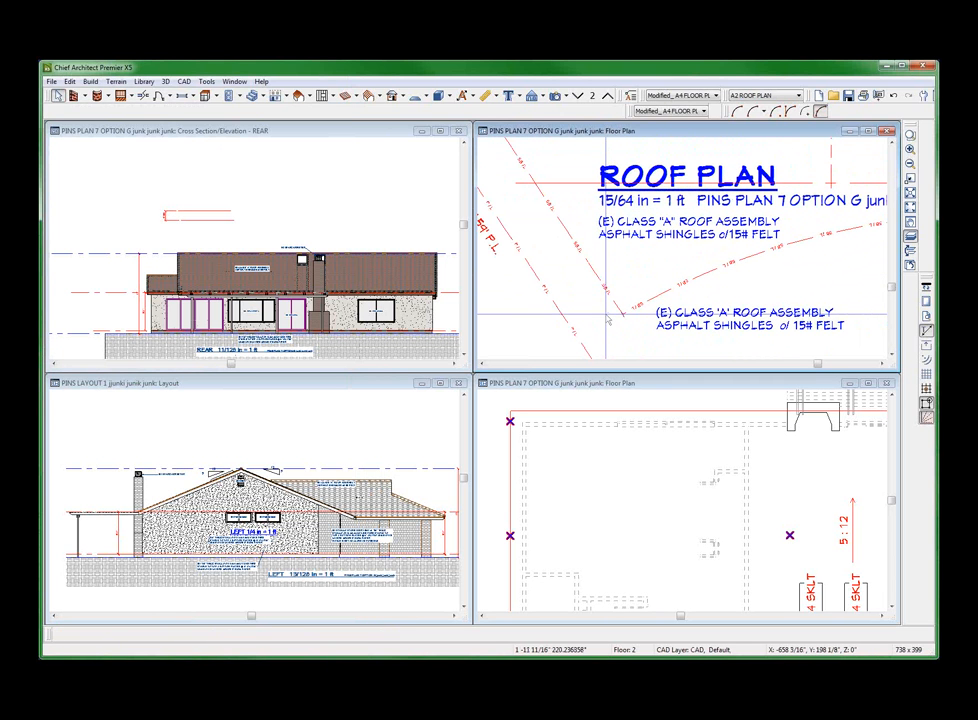
pyautogui.scroll(2, 645, 162)
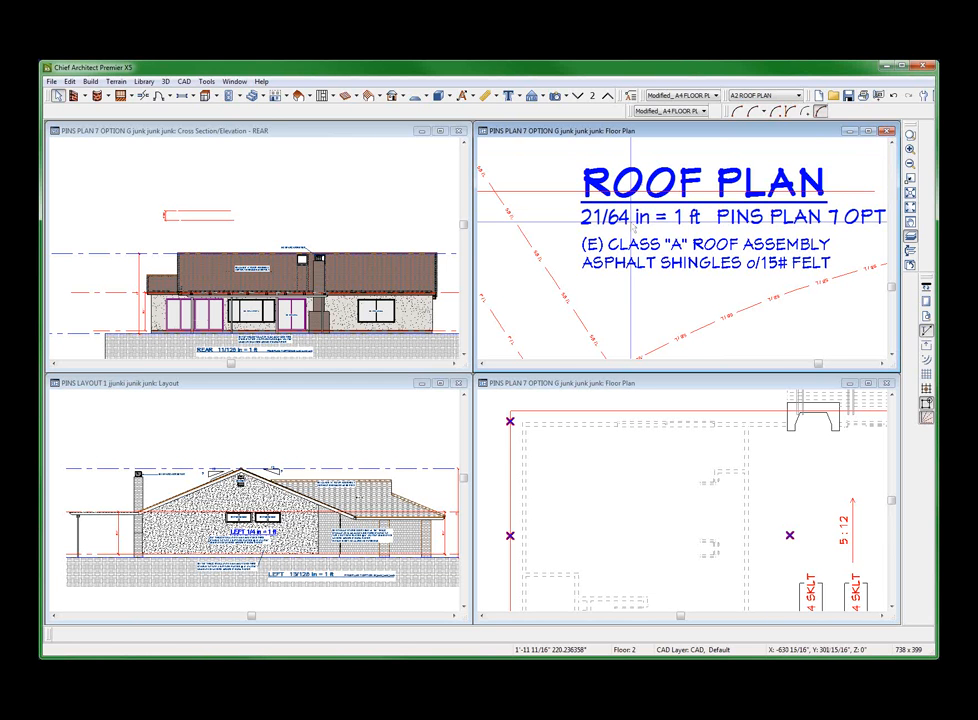
pyautogui.scroll(-2, 589, 325)
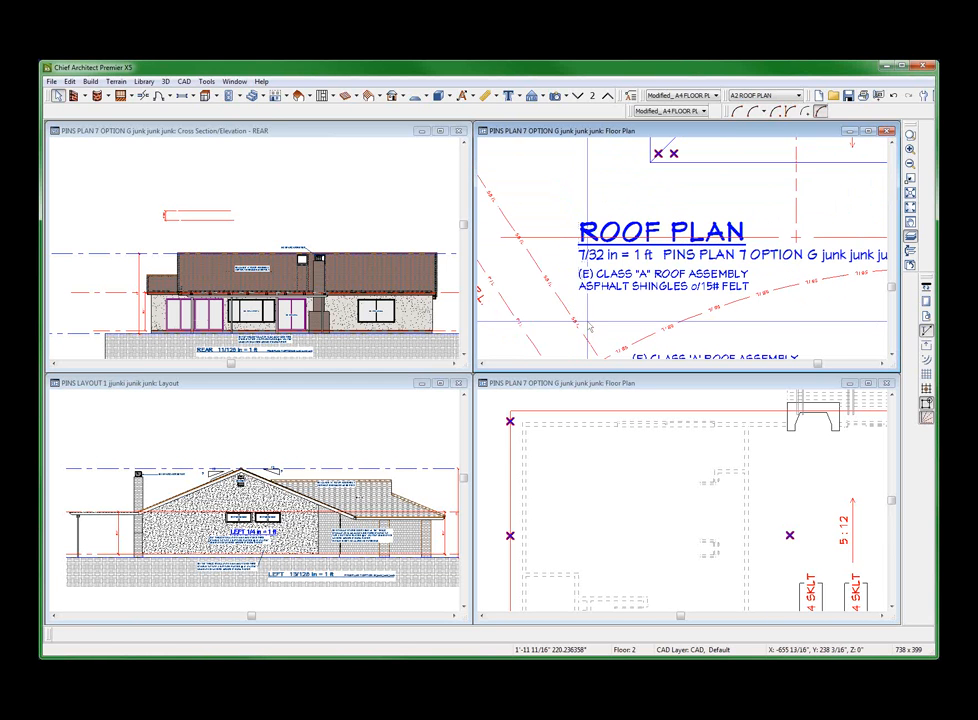
pyautogui.click(650, 291)
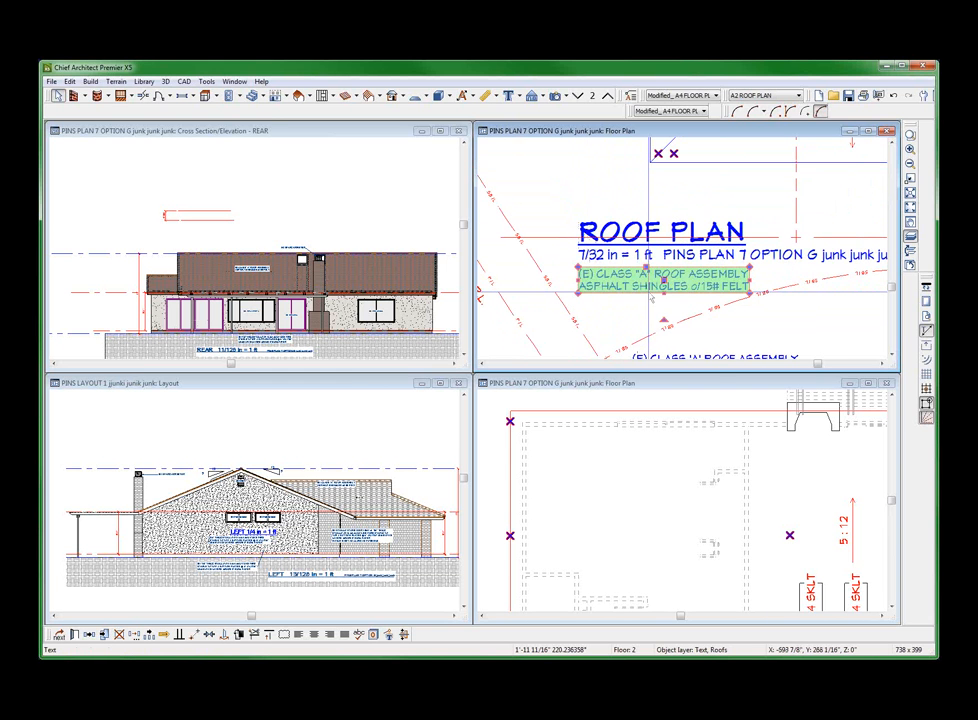
pyautogui.doubleClick(650, 293)
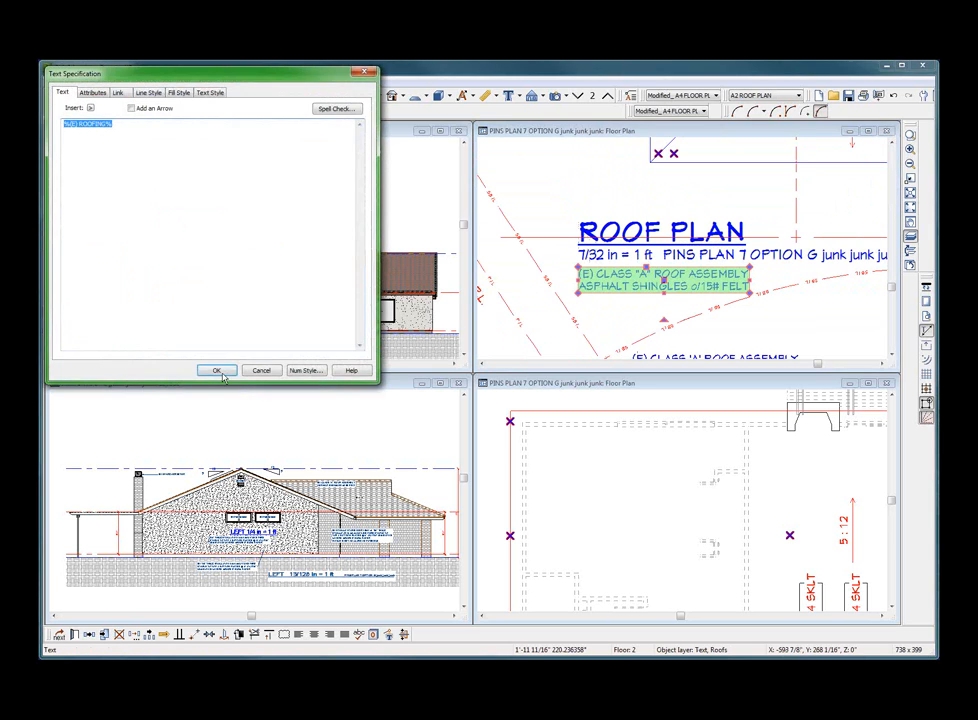
pyautogui.click(266, 372)
pyautogui.click(593, 333)
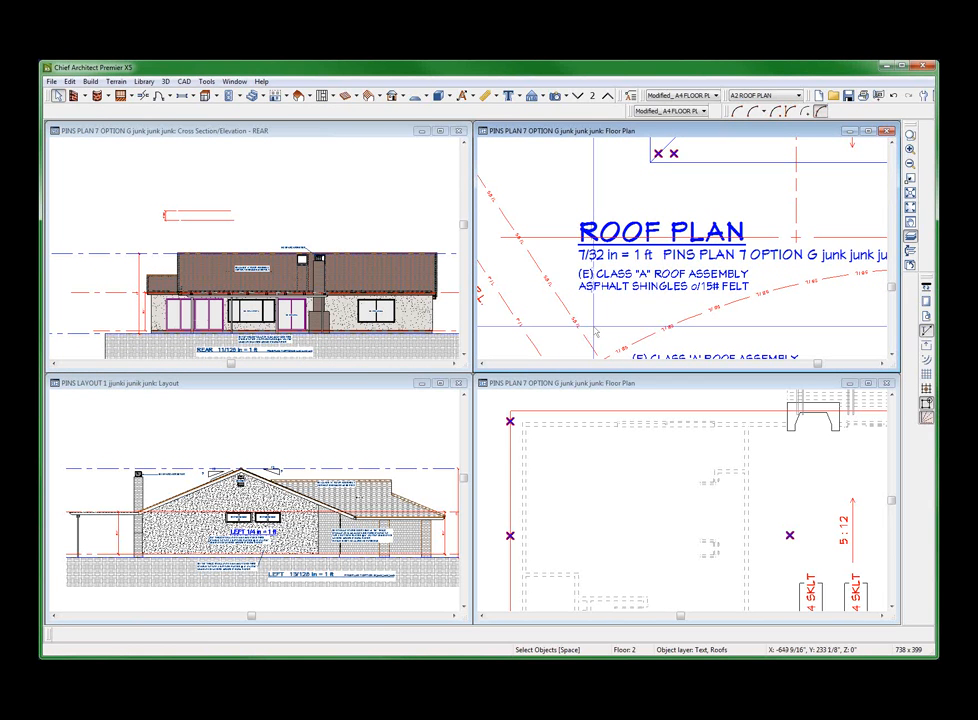
# Rename the user-defined text macro (E) ROOFING as (E) ROOFING SHINGLES.
pyautogui.click(206, 81)
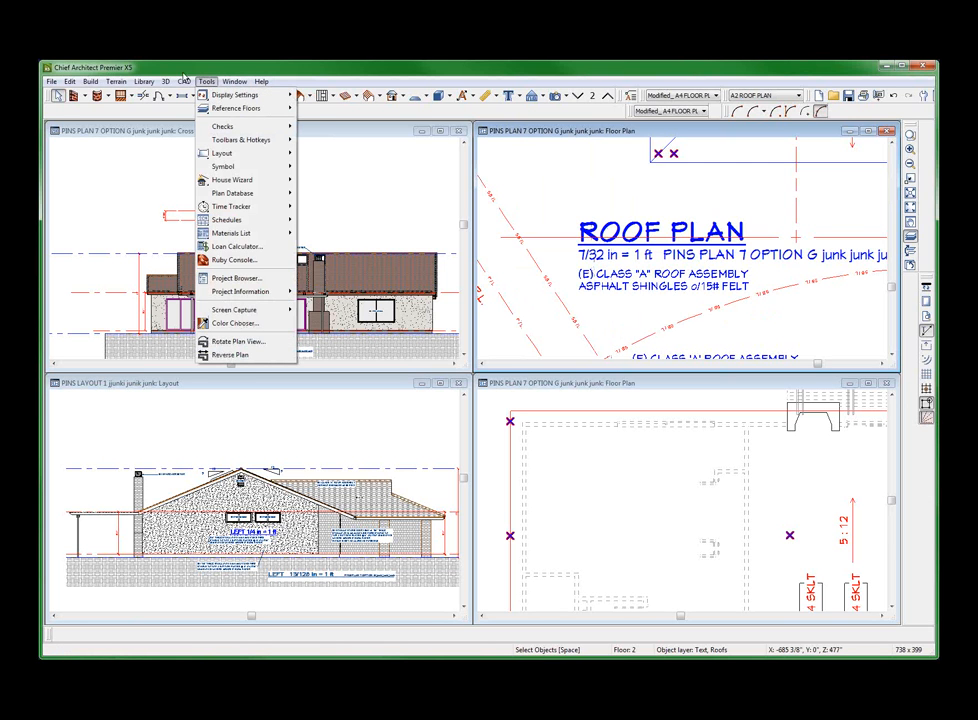
pyautogui.moveTo(183, 81)
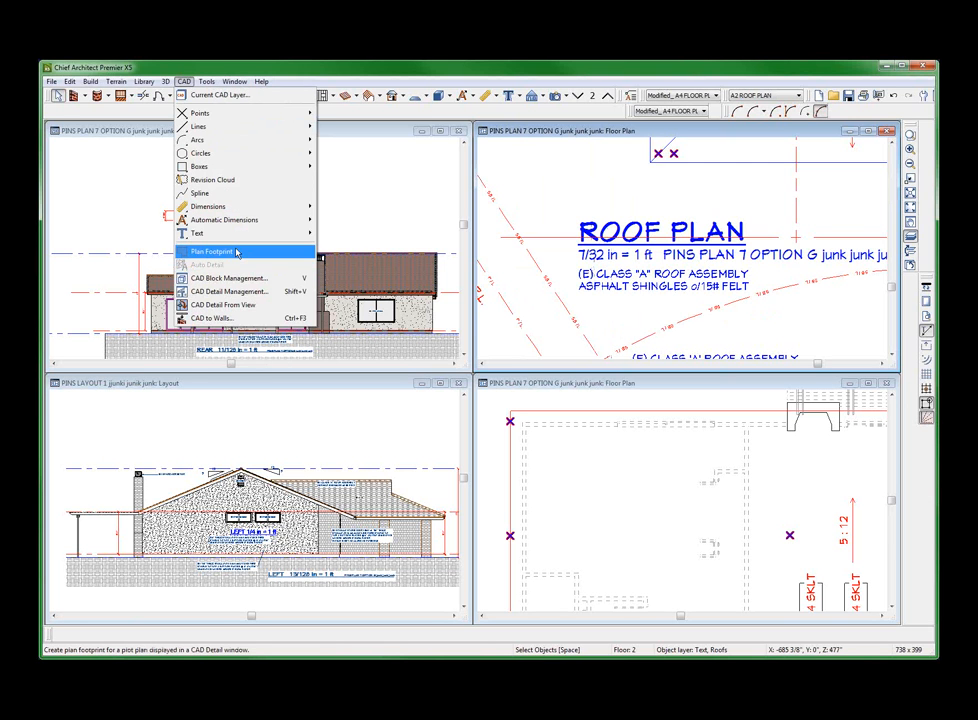
pyautogui.moveTo(250, 233)
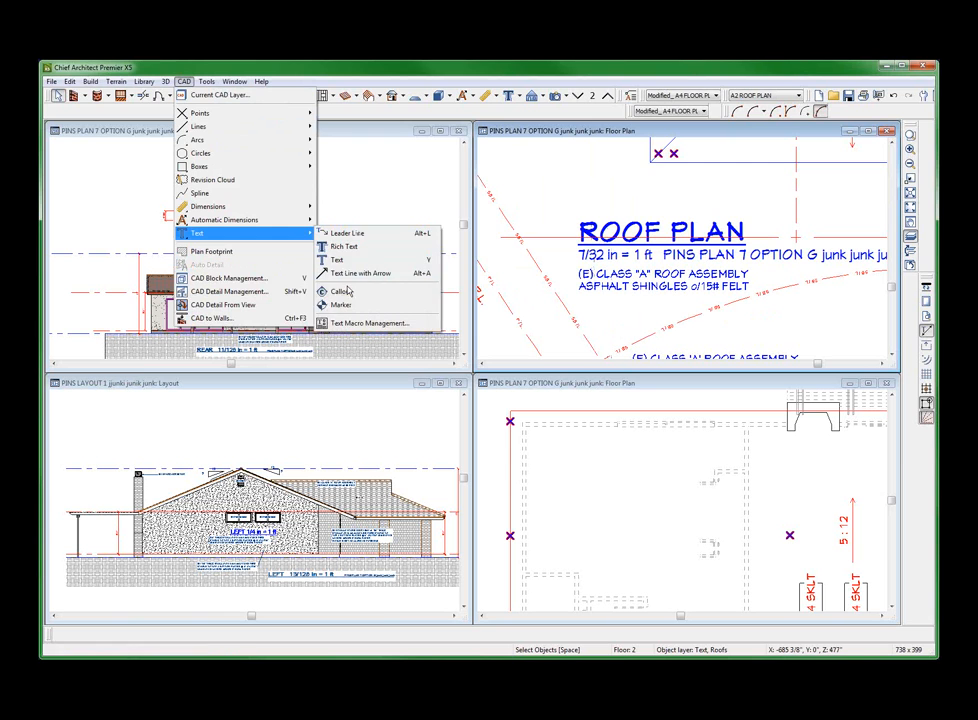
pyautogui.click(352, 323)
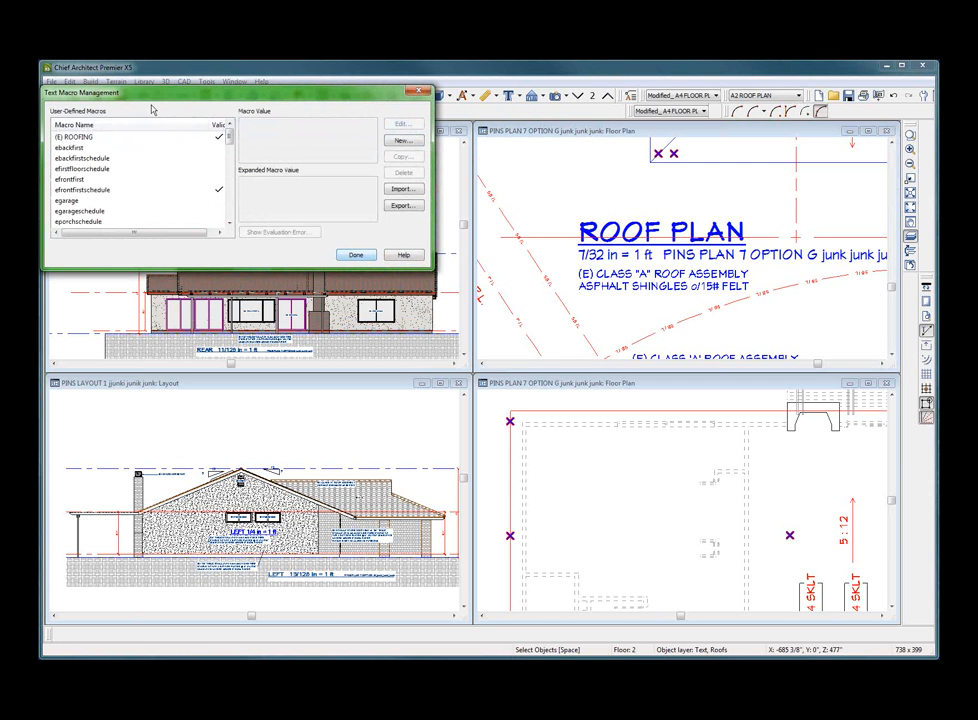
pyautogui.click(89, 139)
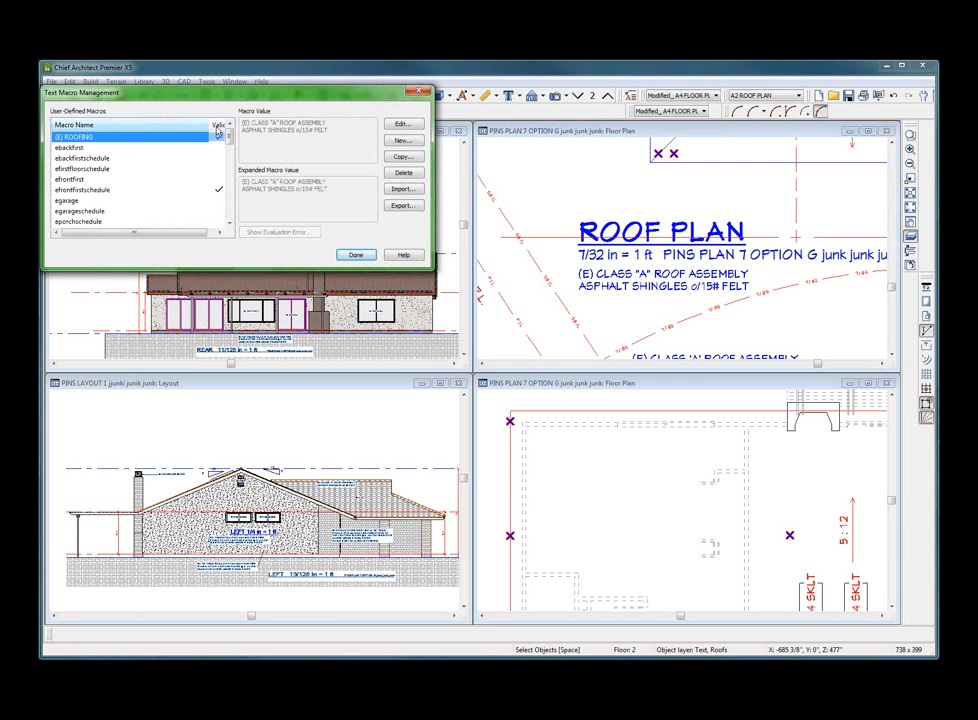
pyautogui.click(403, 124)
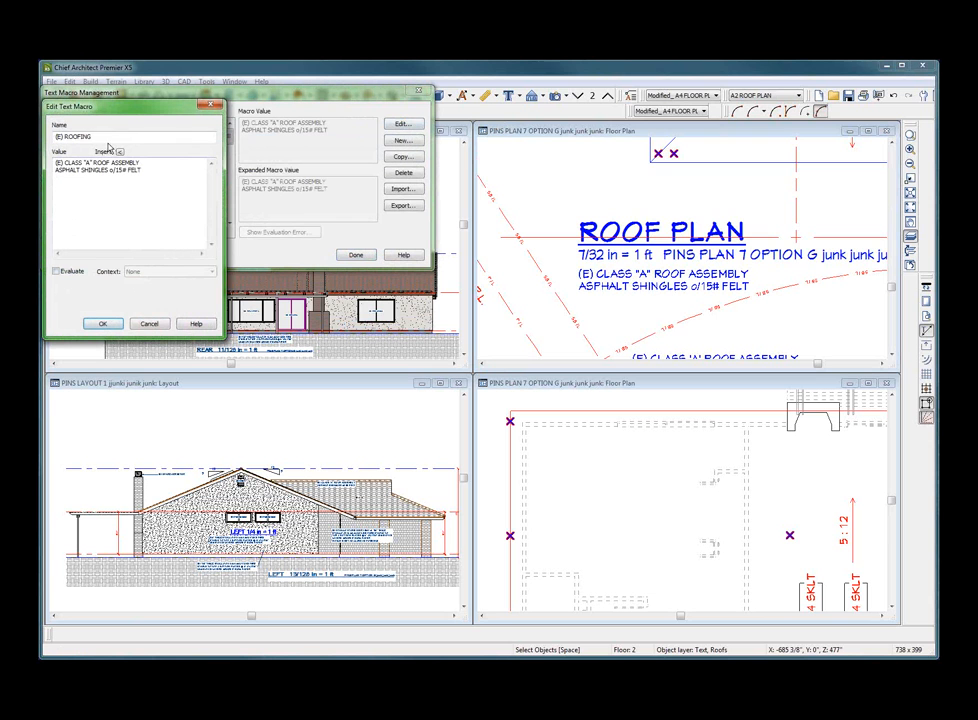
pyautogui.write('SHINGL')
pyautogui.press('BackSpace')
pyautogui.press('BackSpace')
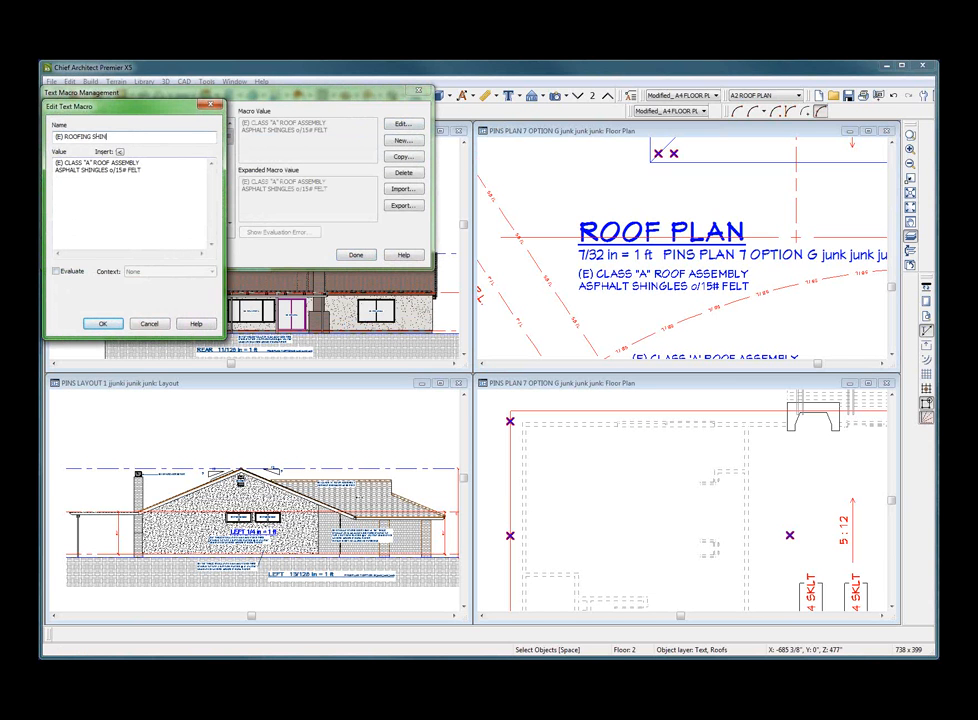
pyautogui.write('GLES')
pyautogui.click(103, 323)
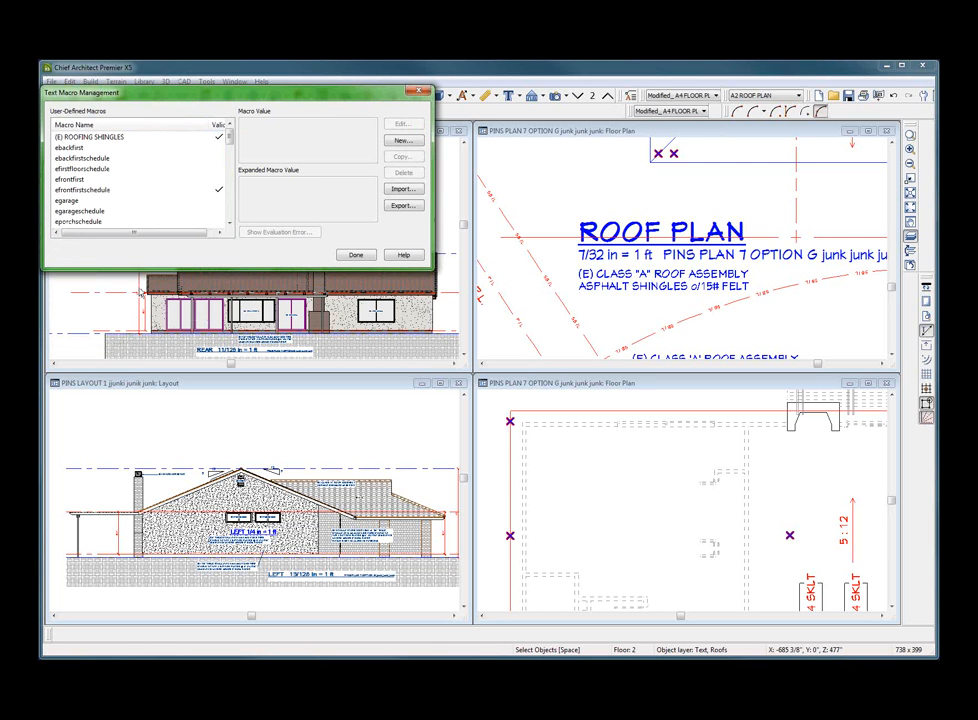
# Create a text macro named (E) ROOFING TILE, starting its value with (E) CLASS "A" ROOF ASSEMBLY and CONC TILE on a second line.
pyautogui.click(402, 141)
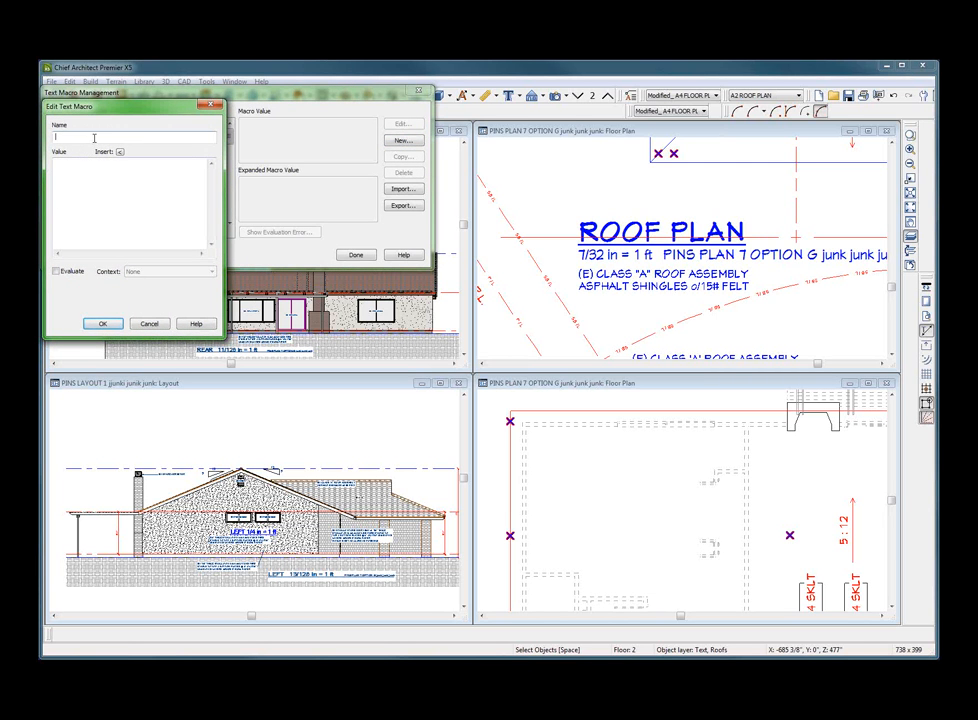
pyautogui.write('(E) ROOFING TILE')
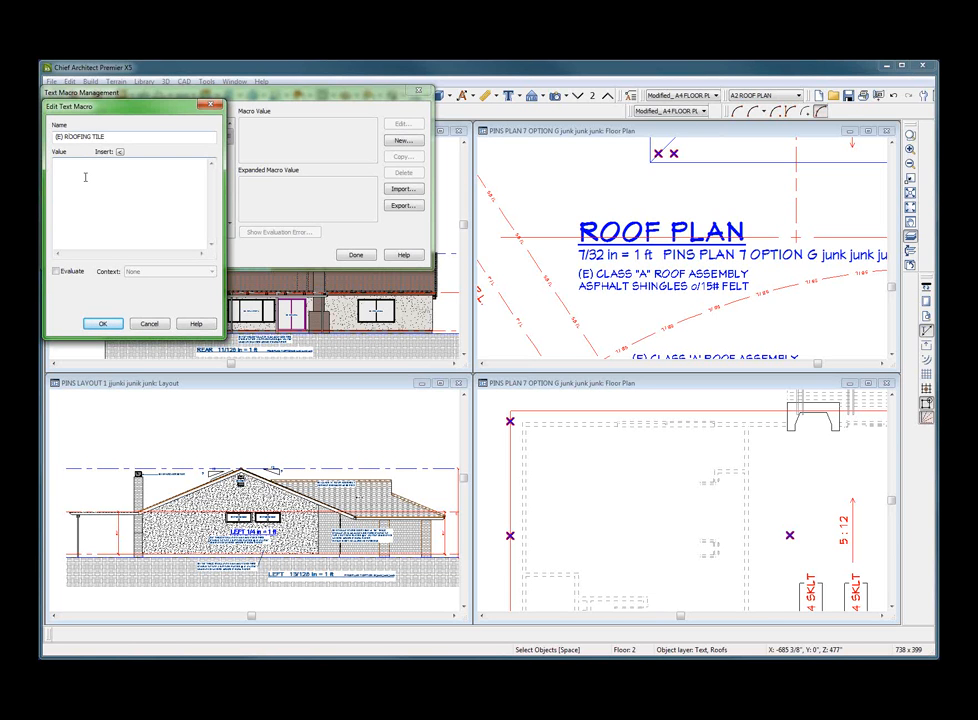
pyautogui.click(85, 177)
pyautogui.write('(E) CL')
pyautogui.write('ASS,')
pyautogui.write(' "A')
pyautogui.write('" ROOF ASSEM')
pyautogui.write('BLY')
pyautogui.press('Return')
pyautogui.write('CLASS "A" ROOF ASSEMBLY CONC TILE')
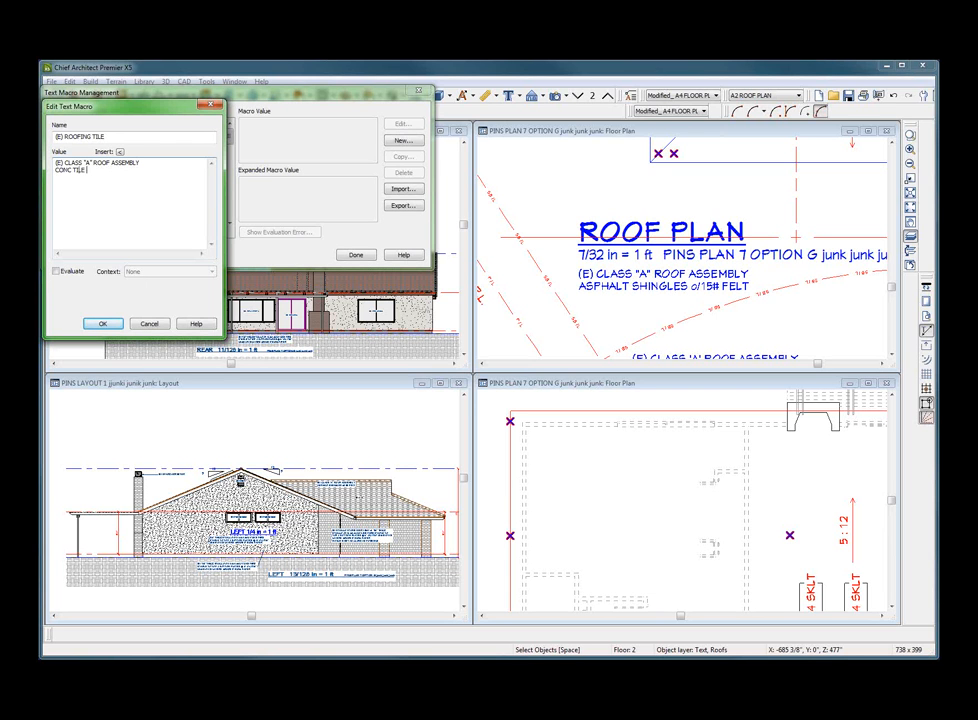
# Complete the tile macro's second line with o/ 30# FELT, add (ESR 2542) as the third line, and save the macro.
pyautogui.write(' o/ 30# FELT (ESARE')
pyautogui.press('BackSpace')
pyautogui.press('BackSpace')
pyautogui.write('T')
pyautogui.press('Return')
pyautogui.moveTo(88, 171); pyautogui.dragTo(50, 184)
pyautogui.click(87, 184)
pyautogui.write('(ESR 2542)')
pyautogui.press('Return')
pyautogui.click(98, 323)
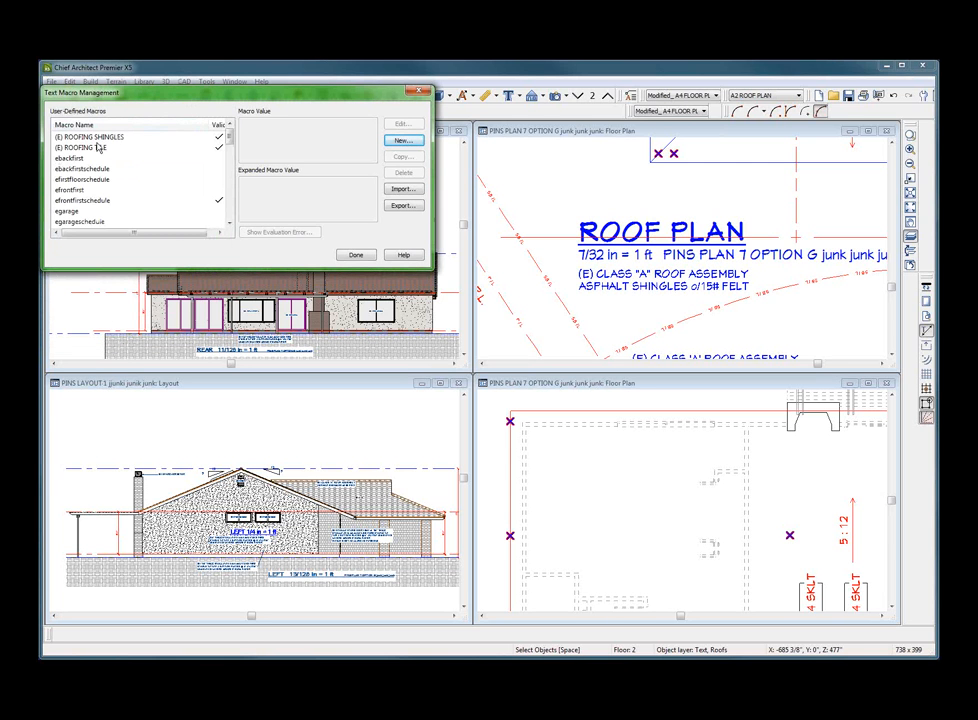
pyautogui.click(358, 256)
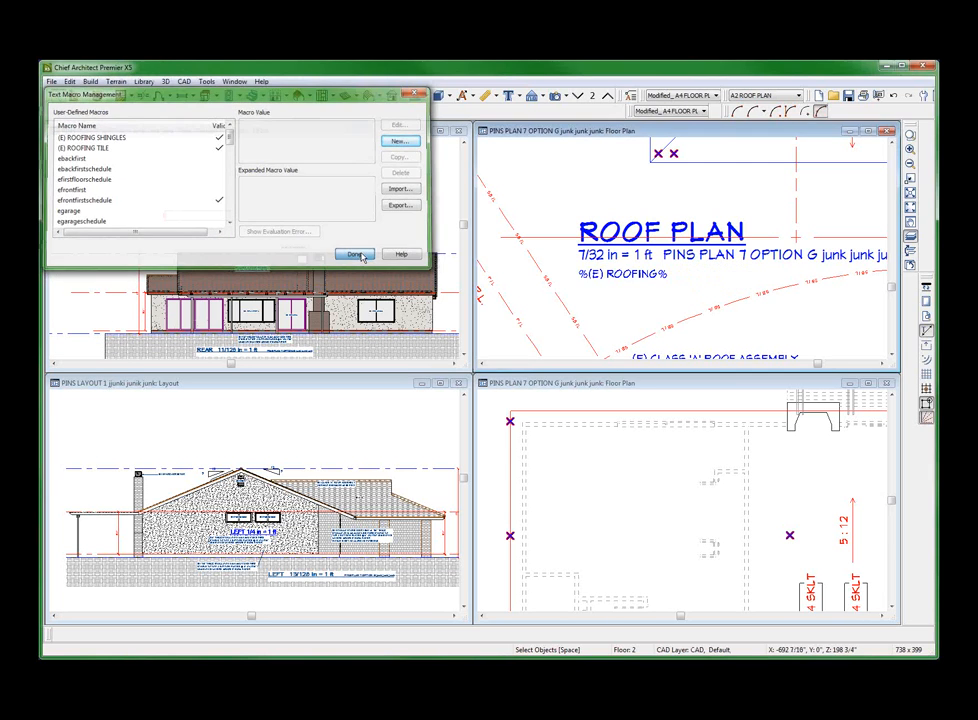
# Replace the whole text of the %(E) ROOFING% note on the roof plan with the user-defined (E) ROOFING TILE macro.
pyautogui.click(626, 276)
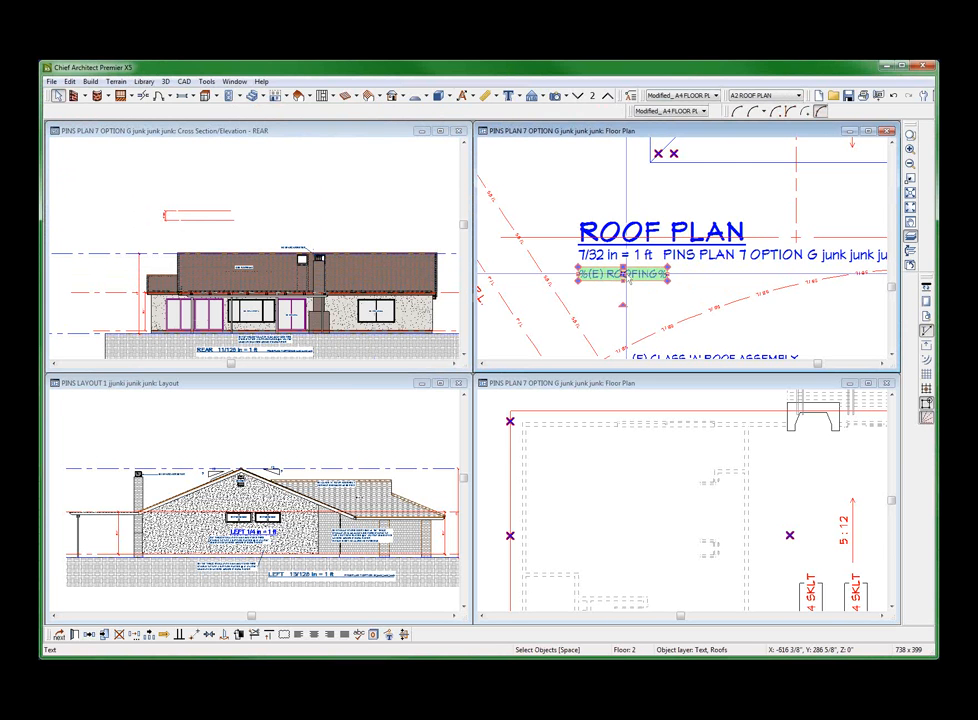
pyautogui.doubleClick(626, 276)
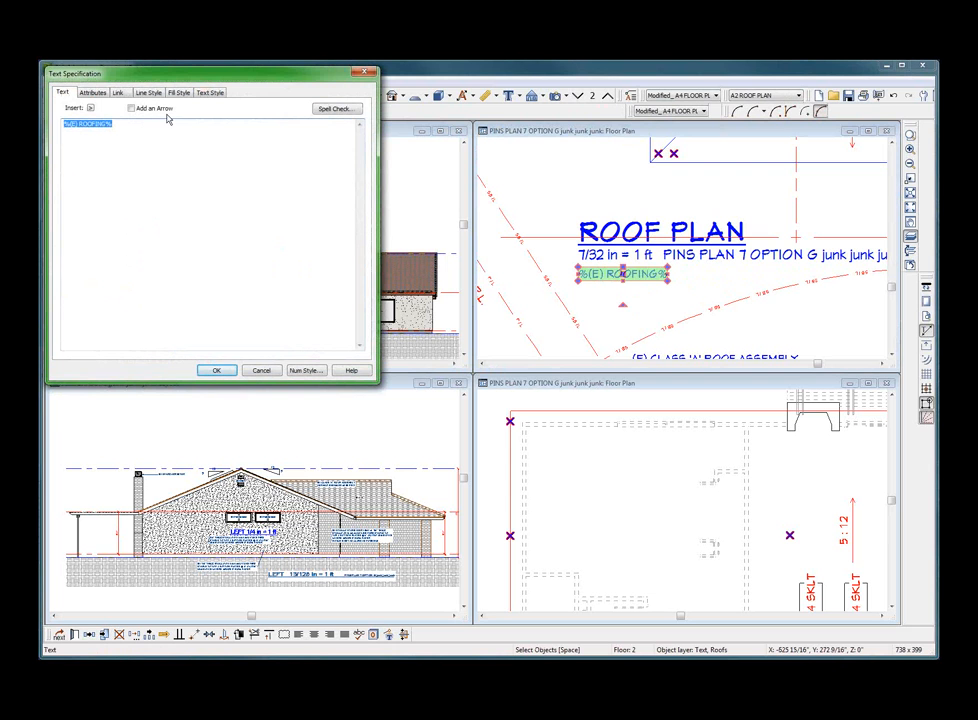
pyautogui.press('Delete')
pyautogui.click(90, 107)
pyautogui.moveTo(145, 119)
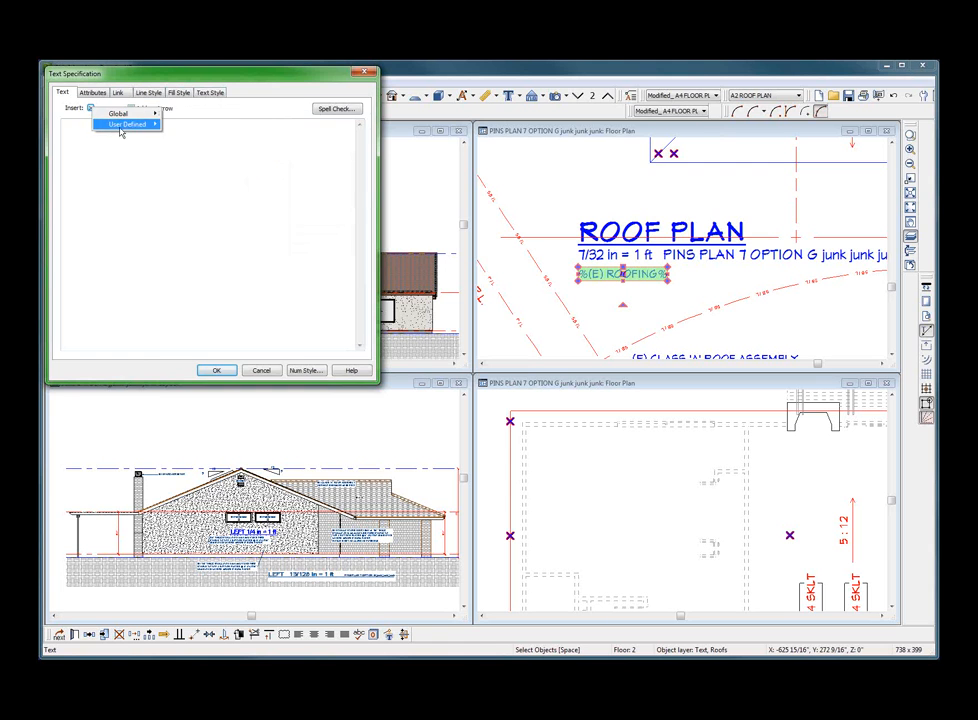
pyautogui.click(225, 136)
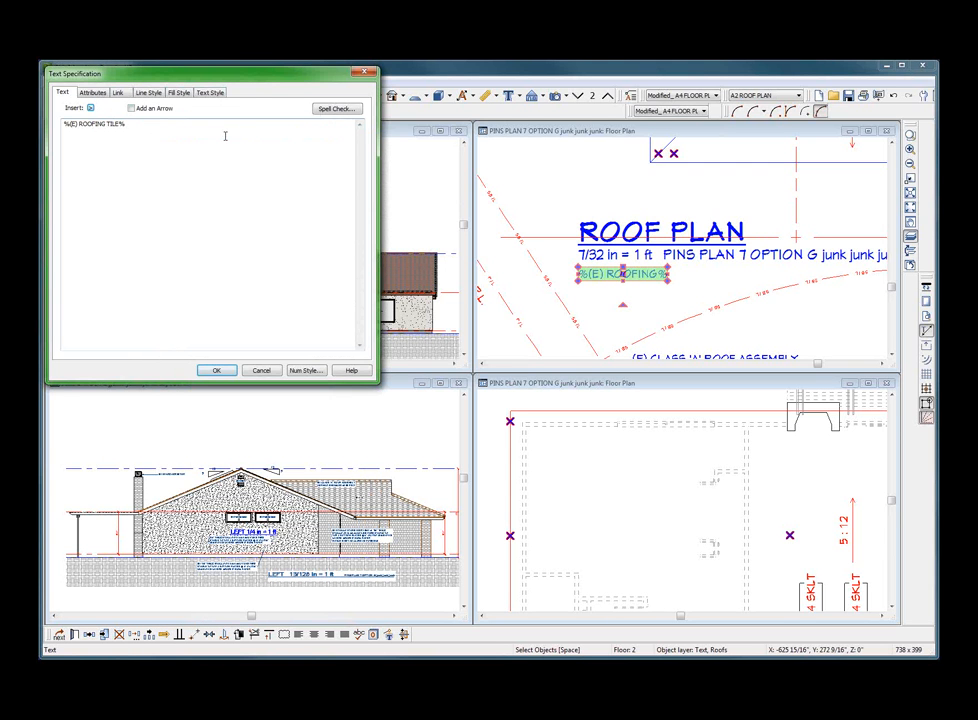
pyautogui.click(215, 370)
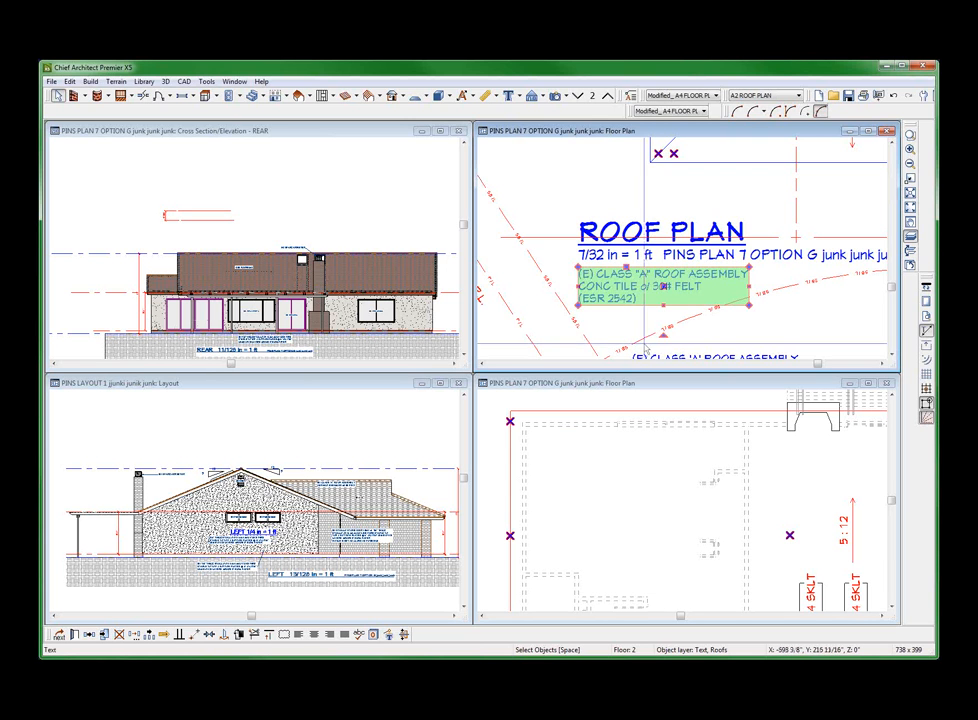
# Maximize the layout and examine the roofing notes on the left and rear elevations on page 3.
pyautogui.click(297, 212)
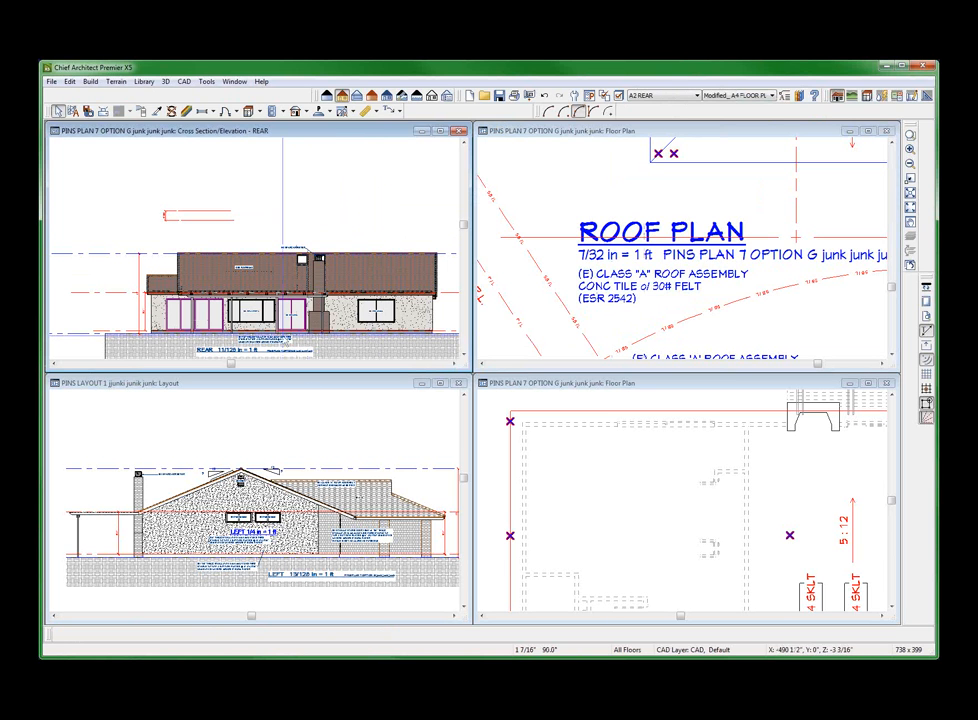
pyautogui.click(283, 436)
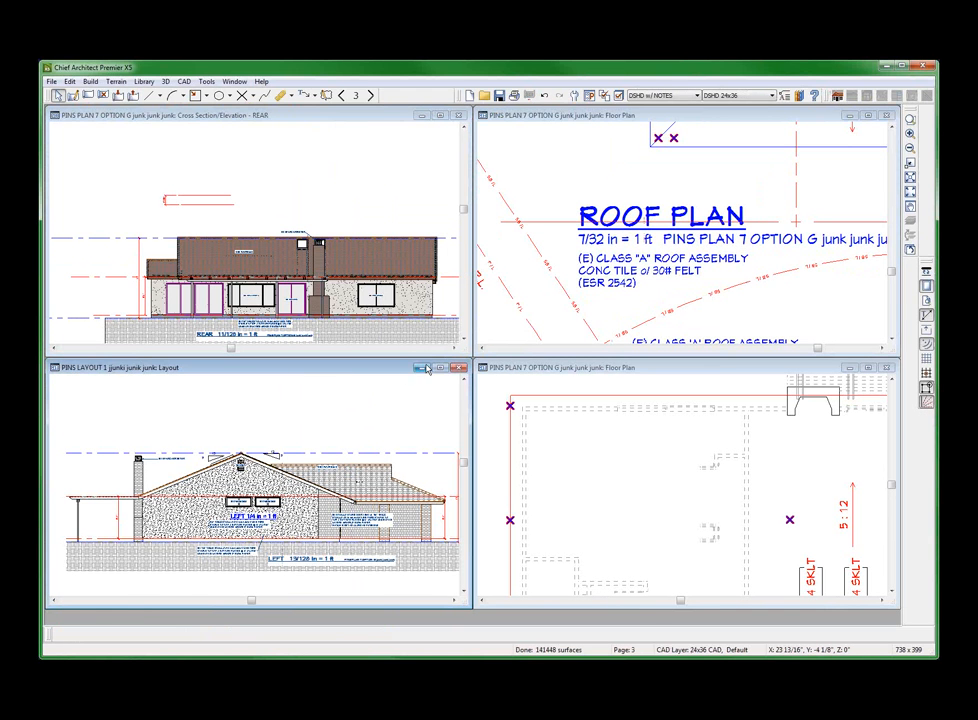
pyautogui.click(441, 370)
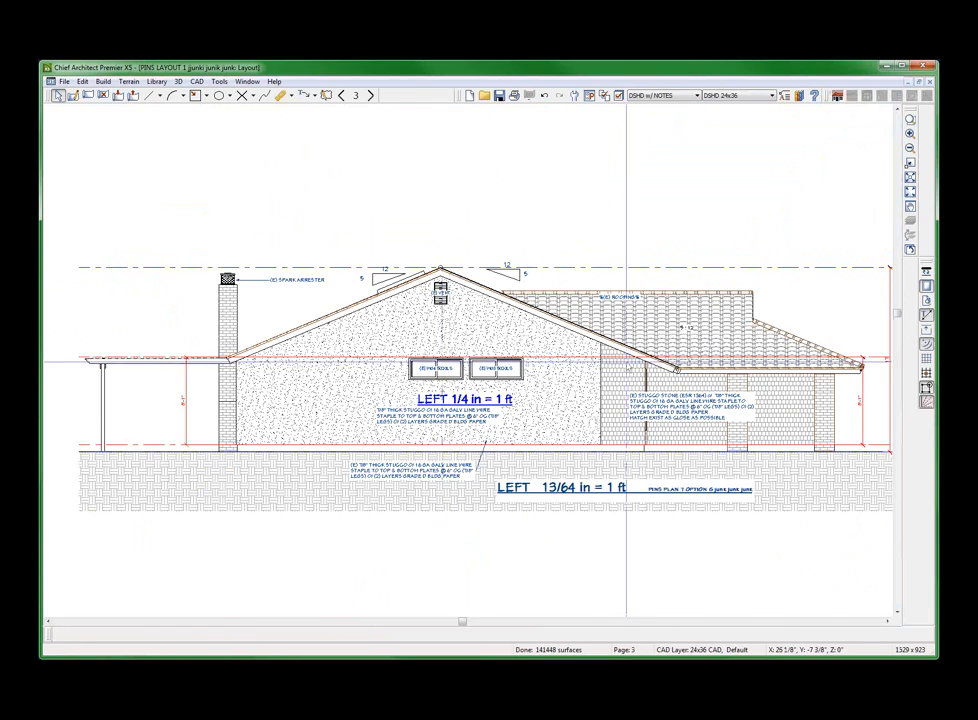
pyautogui.click(645, 272)
pyautogui.scroll(3, 645, 272)
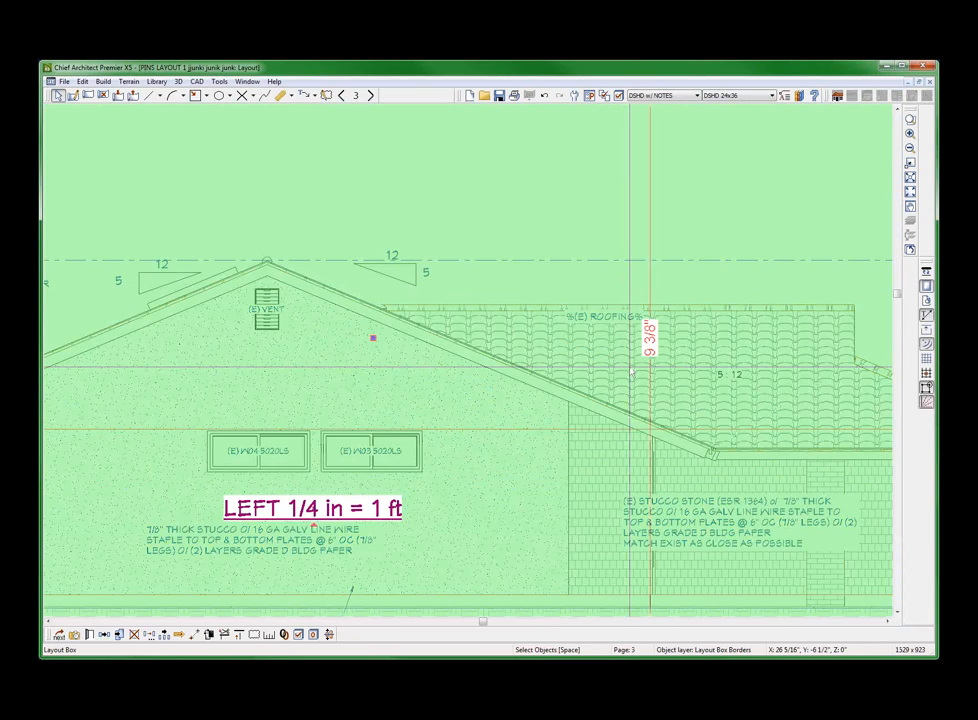
pyautogui.scroll(-4, 632, 372)
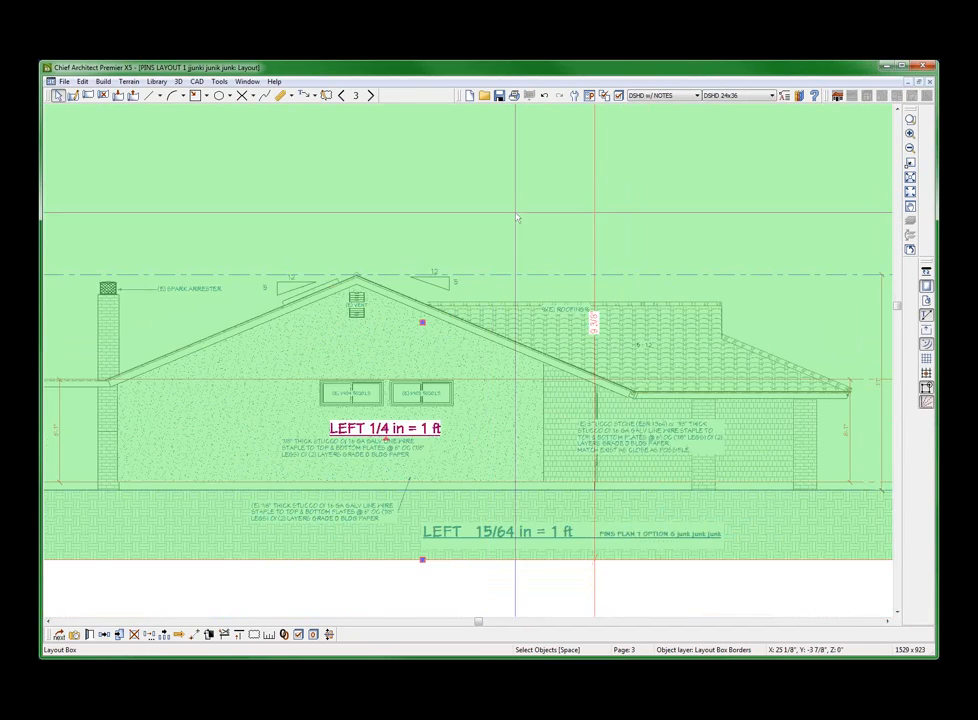
pyautogui.scroll(-2, 540, 330)
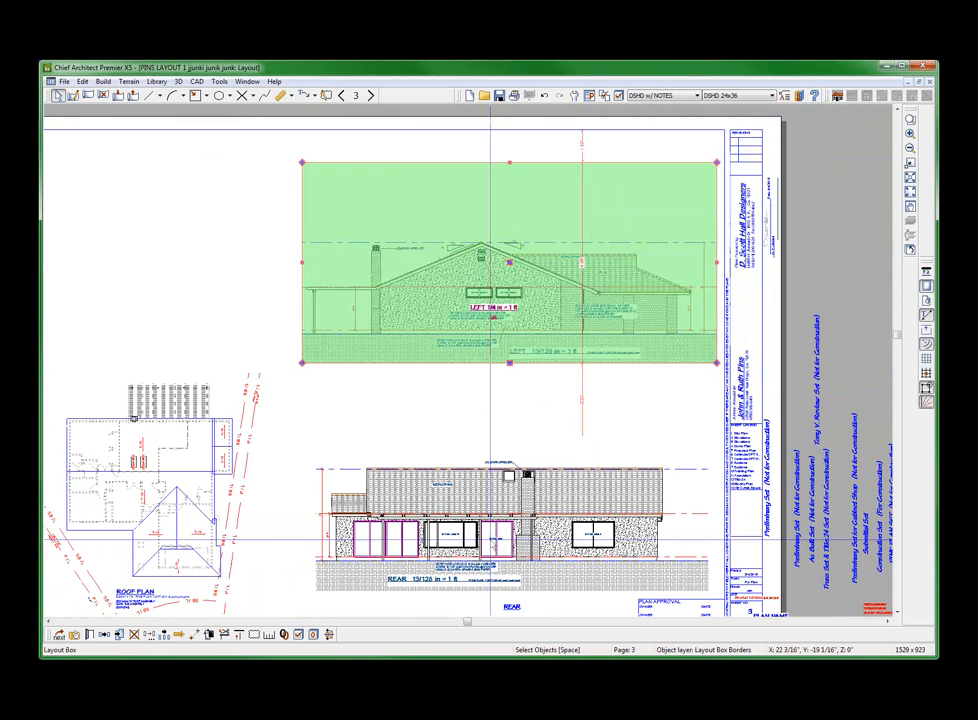
pyautogui.scroll(4, 471, 463)
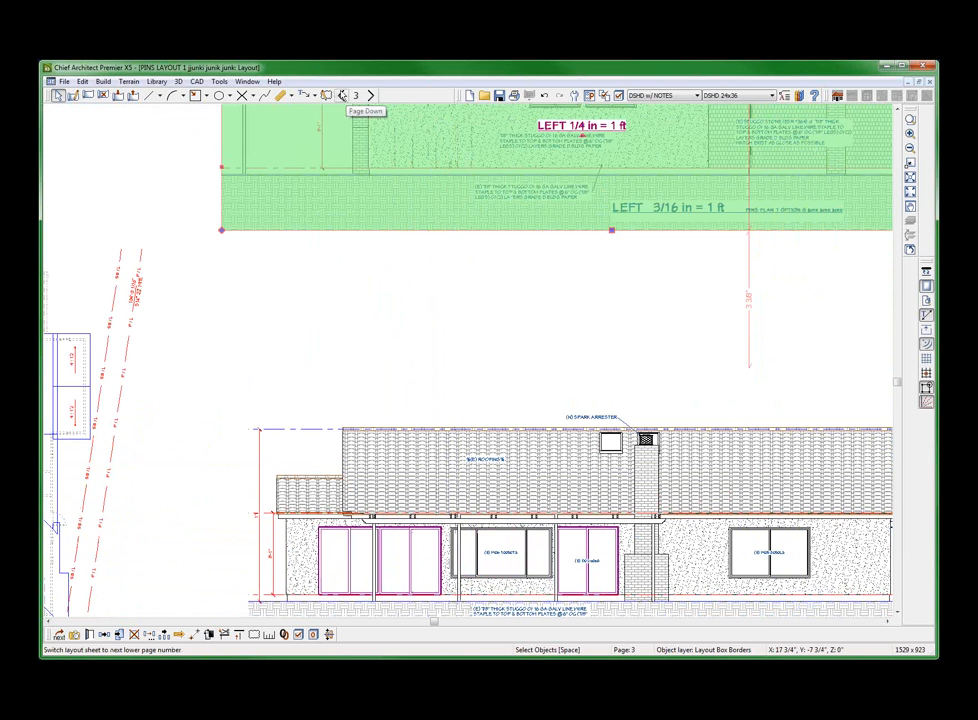
# Go to layout page 2, open the front elevation view from its layout box, and select its roof assembly note.
pyautogui.click(342, 95)
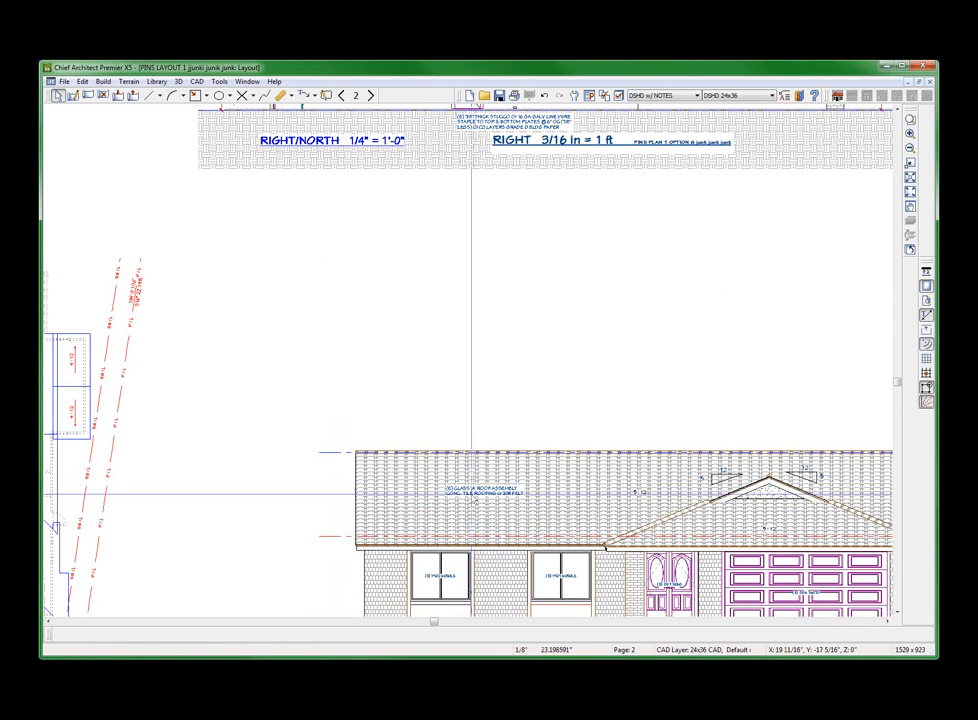
pyautogui.doubleClick(479, 482)
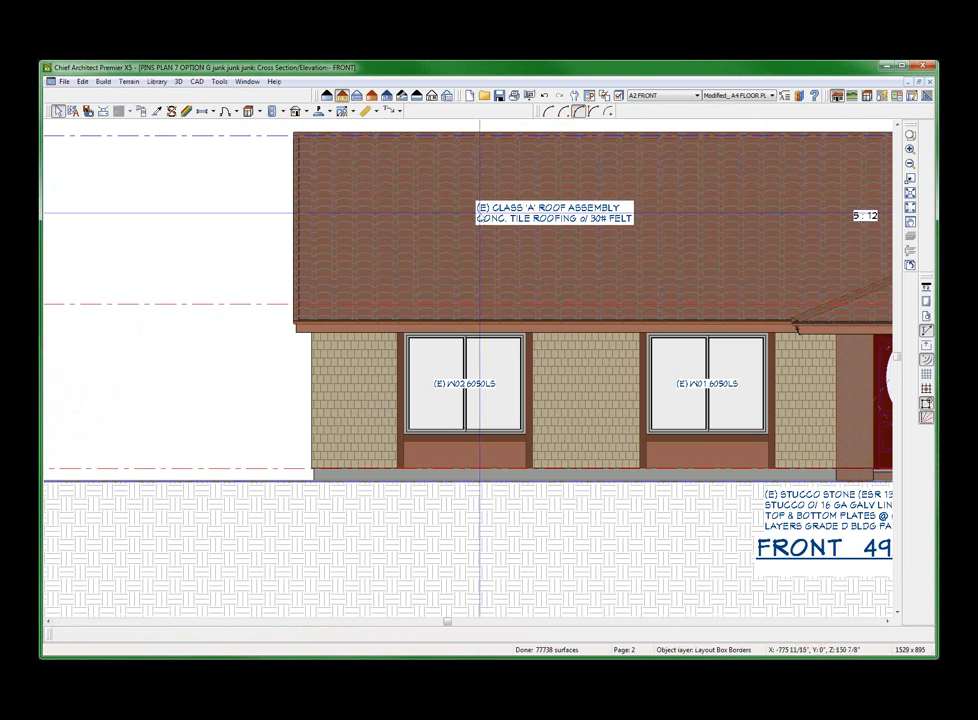
pyautogui.click(548, 214)
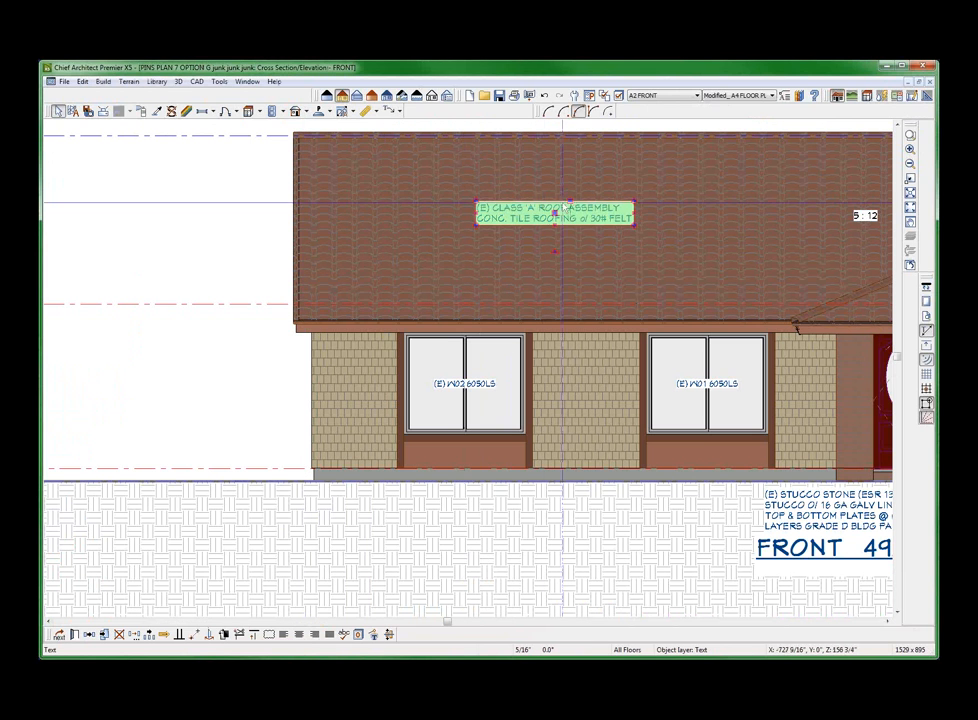
# Replace the whole text of the front elevation's roof assembly note with the user-defined (E) ROOFING TILE macro.
pyautogui.doubleClick(553, 215)
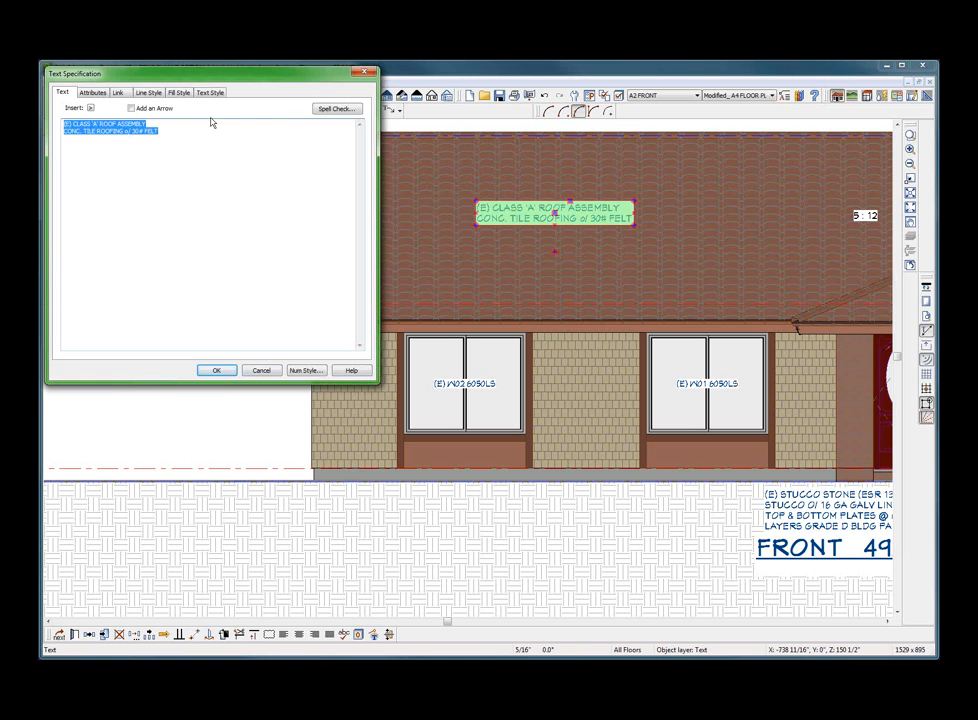
pyautogui.press('Delete')
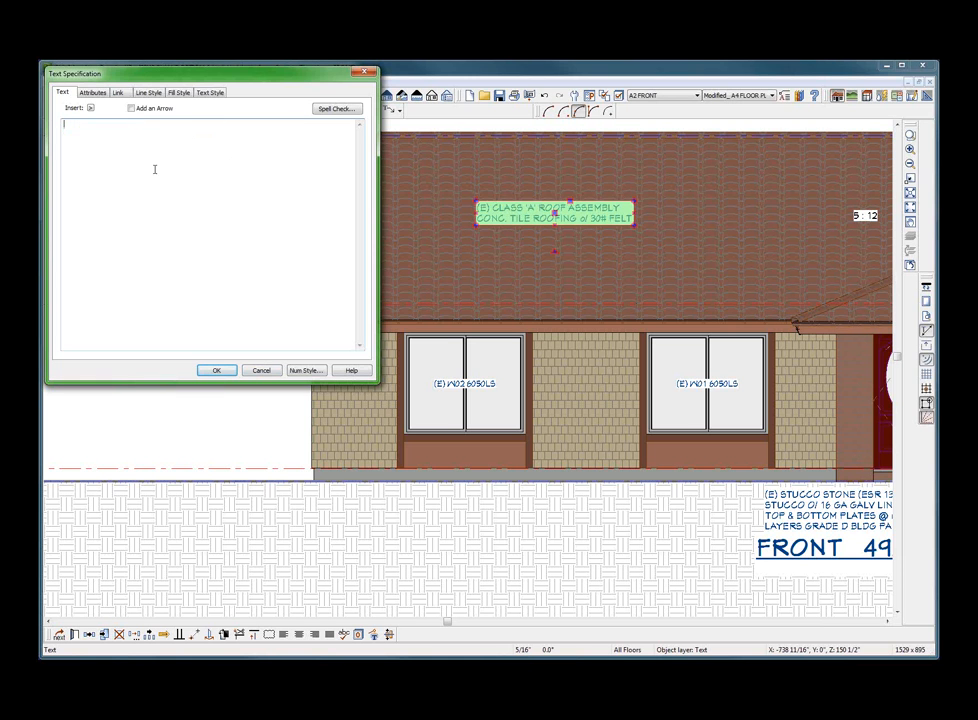
pyautogui.click(91, 108)
pyautogui.moveTo(128, 120)
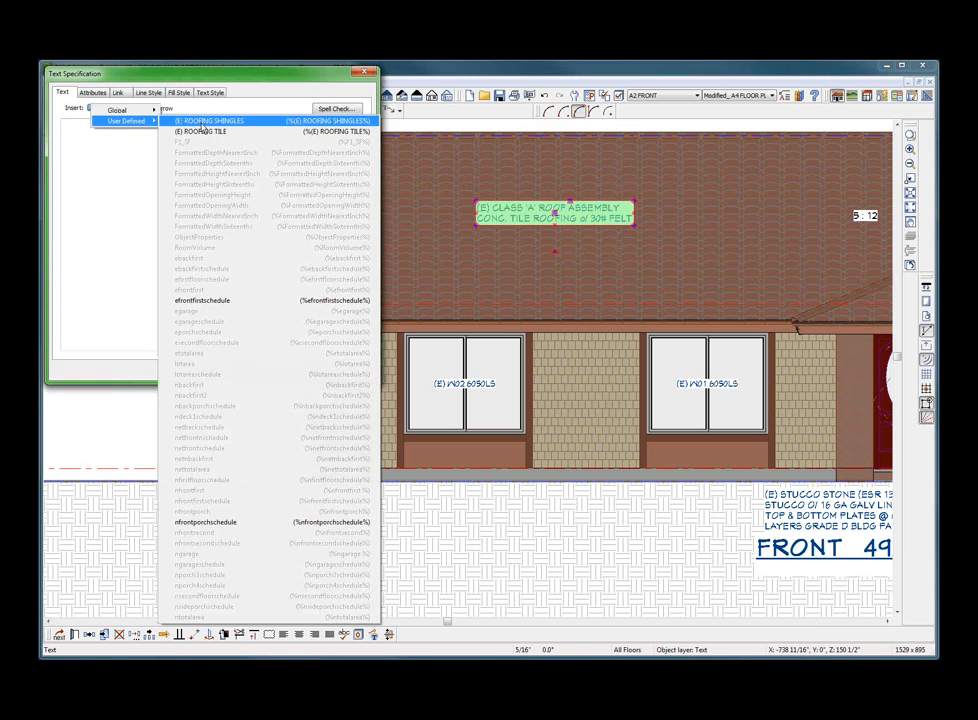
pyautogui.click(203, 131)
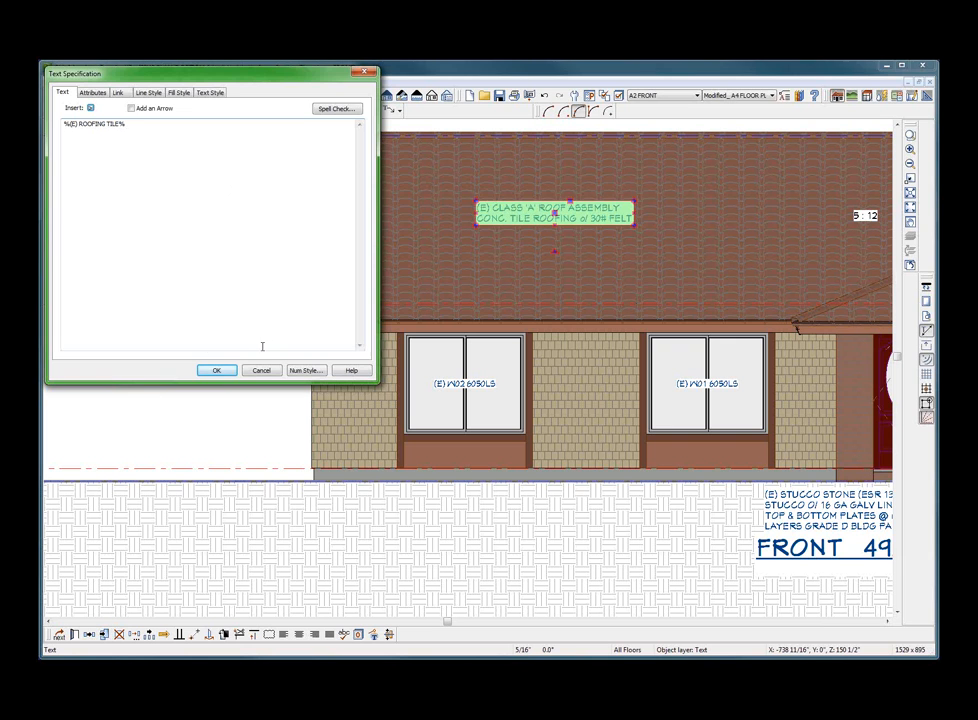
pyautogui.click(213, 371)
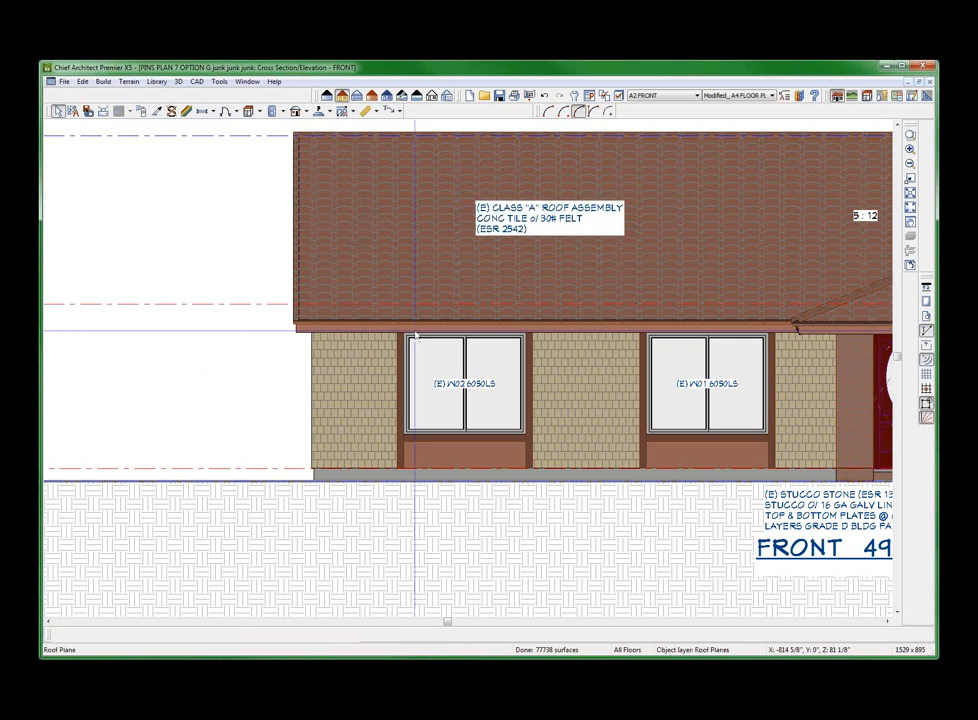
# Tile all open views and check which text macro the roof assembly note under the ROOF PLAN title uses.
pyautogui.click(521, 201)
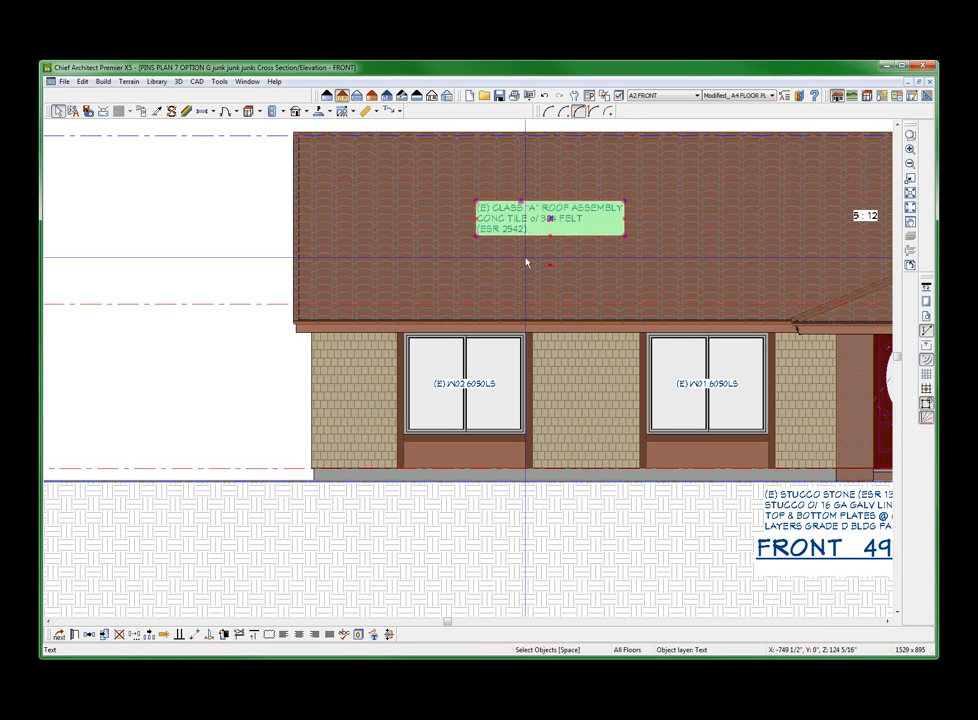
pyautogui.hotkey('shift', 'F4')
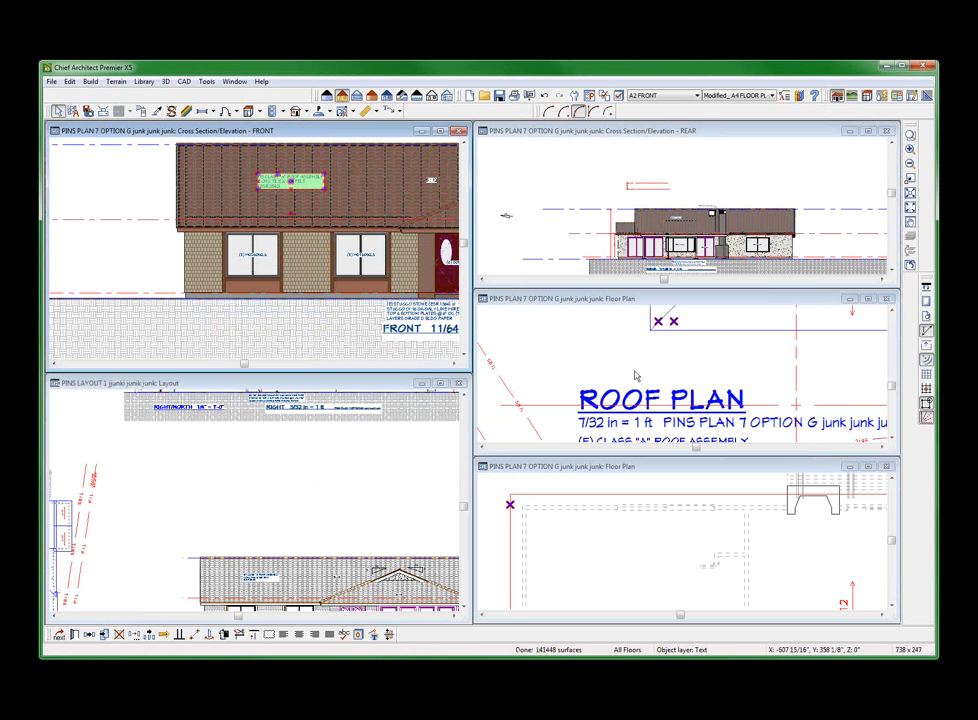
pyautogui.click(636, 376)
pyautogui.scroll(-2, 636, 376)
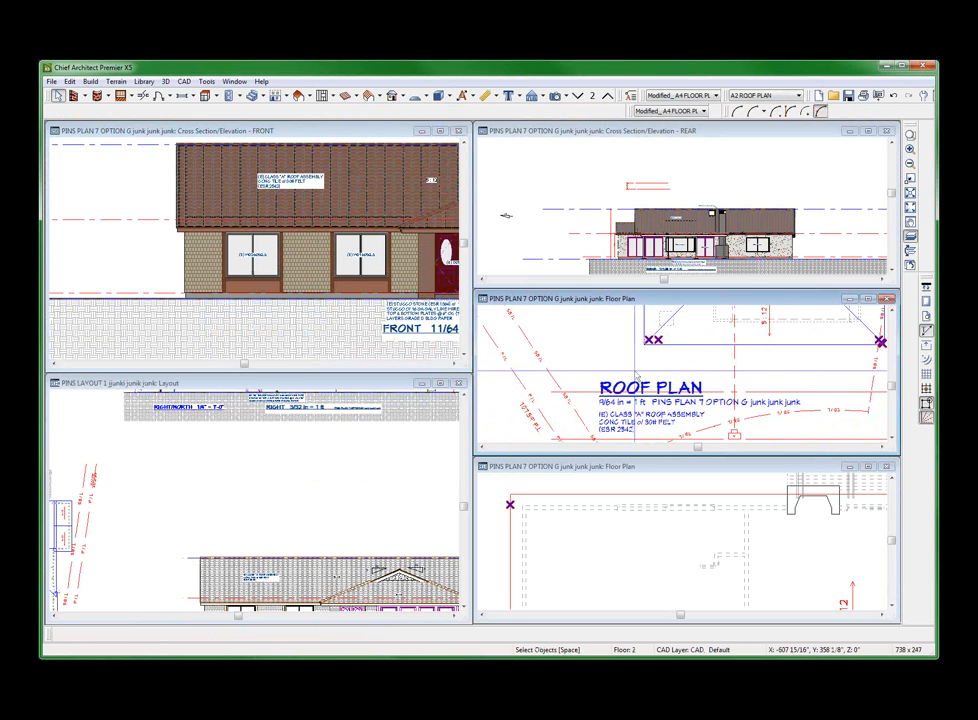
pyautogui.scroll(-3, 636, 376)
pyautogui.click(637, 404)
pyautogui.scroll(4, 637, 404)
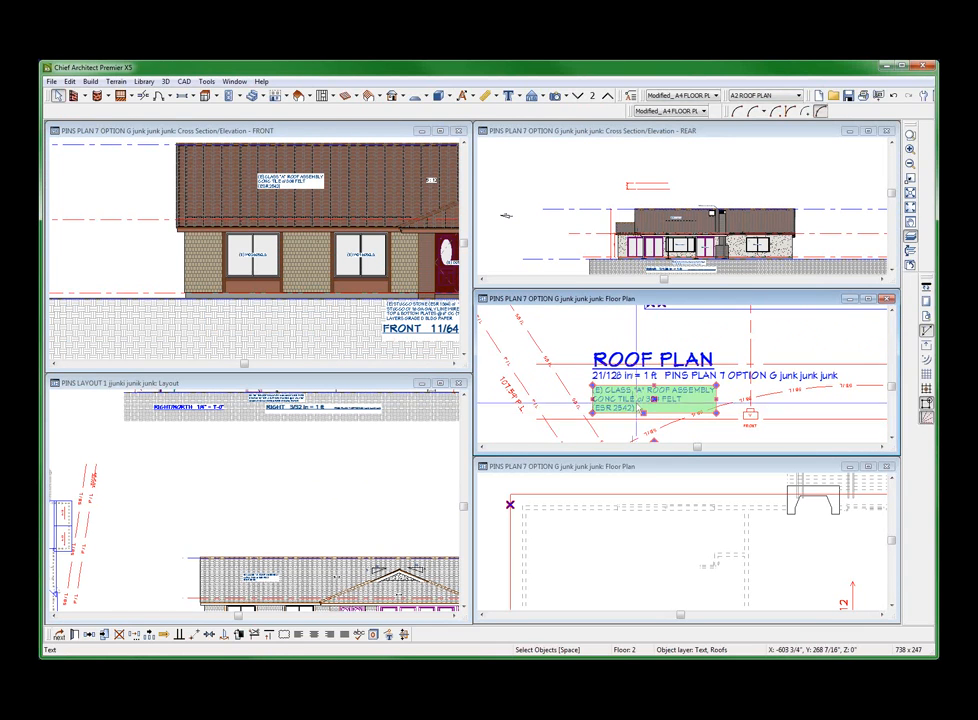
pyautogui.press('o')
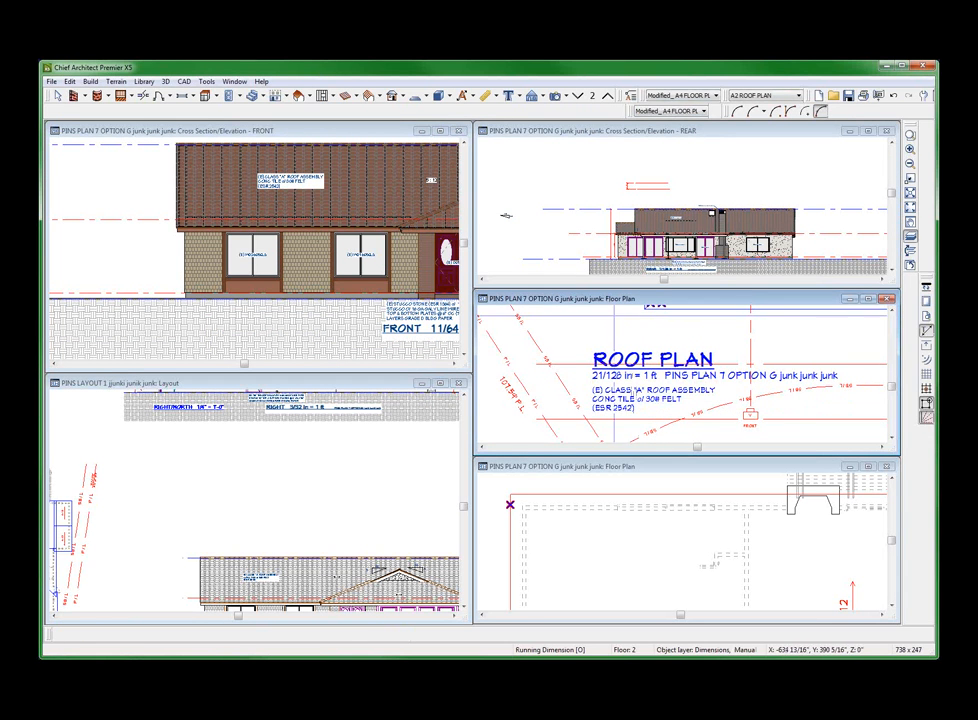
pyautogui.press('space')
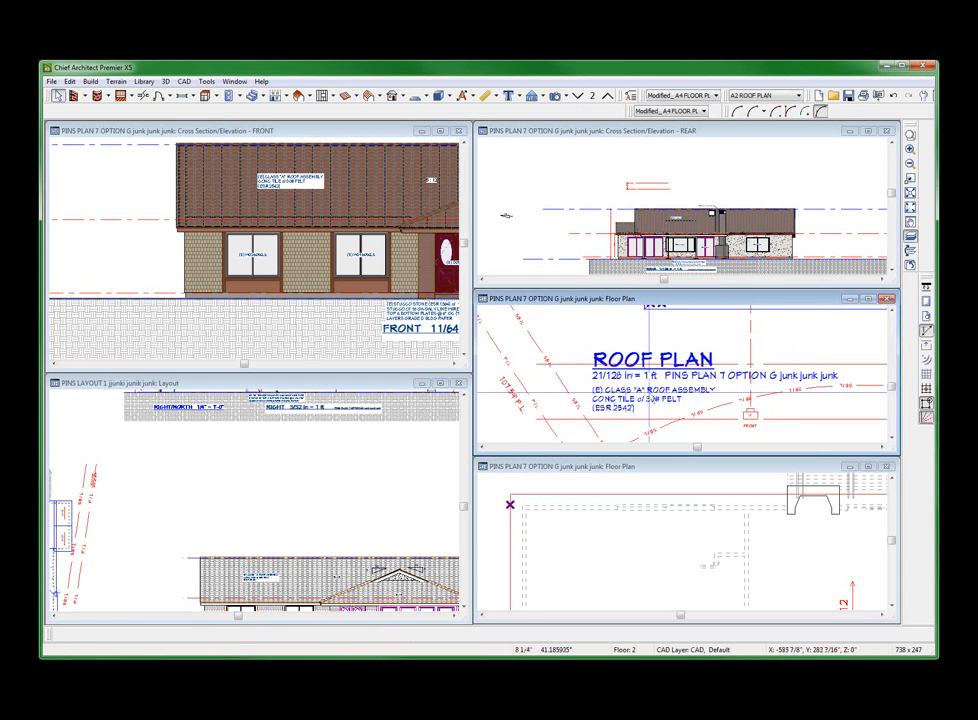
pyautogui.doubleClick(638, 397)
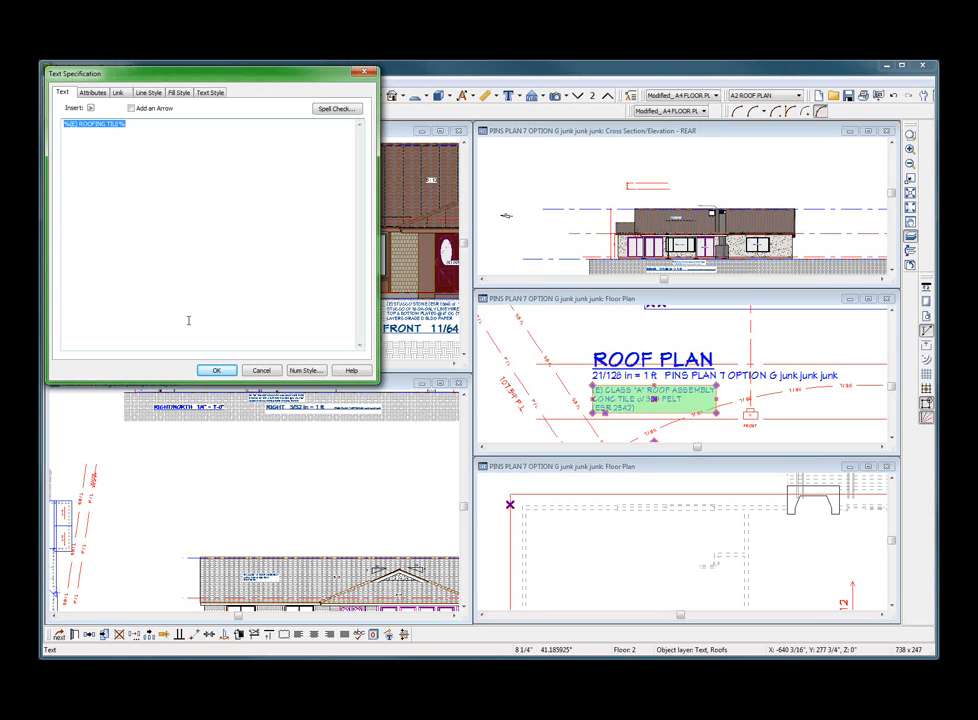
pyautogui.click(212, 371)
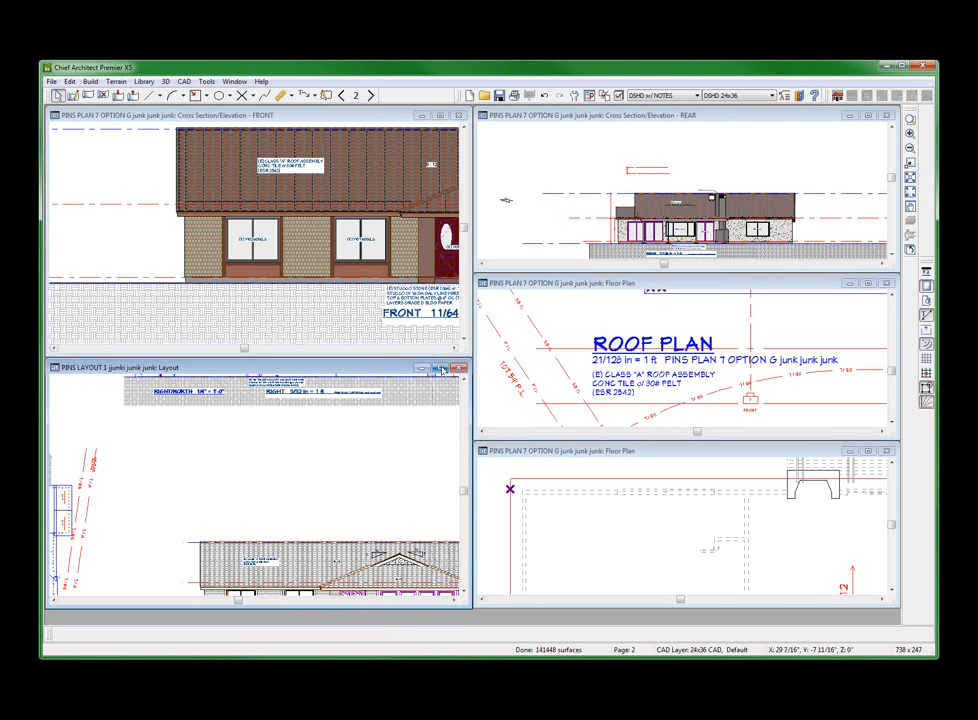
# Maximize the layout and review the roof assembly notes on the page 2 roof plan and front elevation.
pyautogui.click(441, 369)
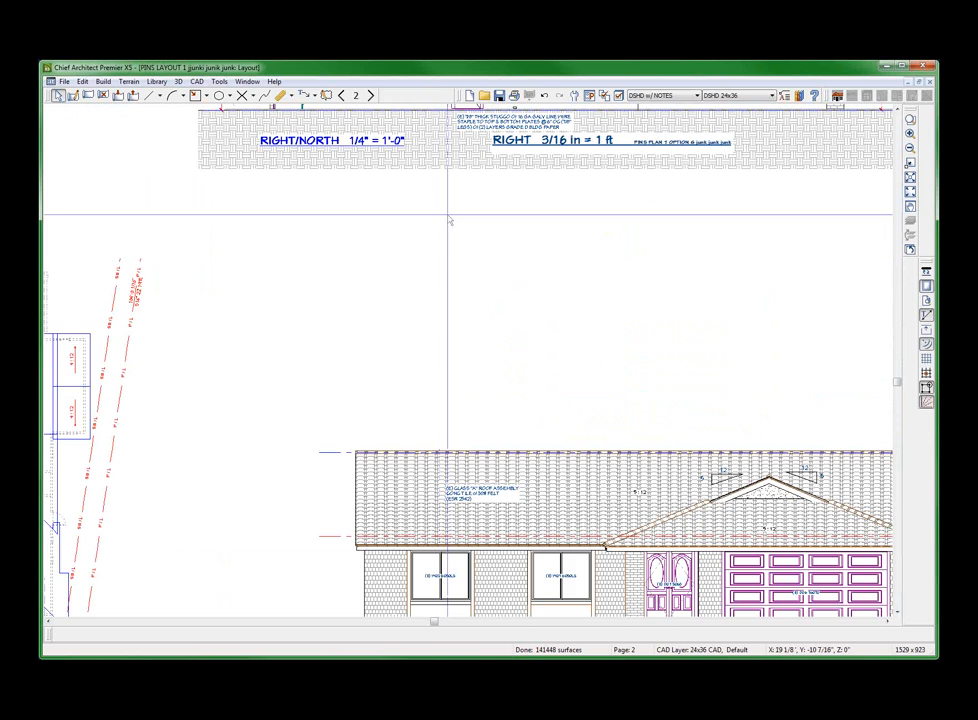
pyautogui.scroll(-2, 455, 220)
pyautogui.scroll(2, 430, 305)
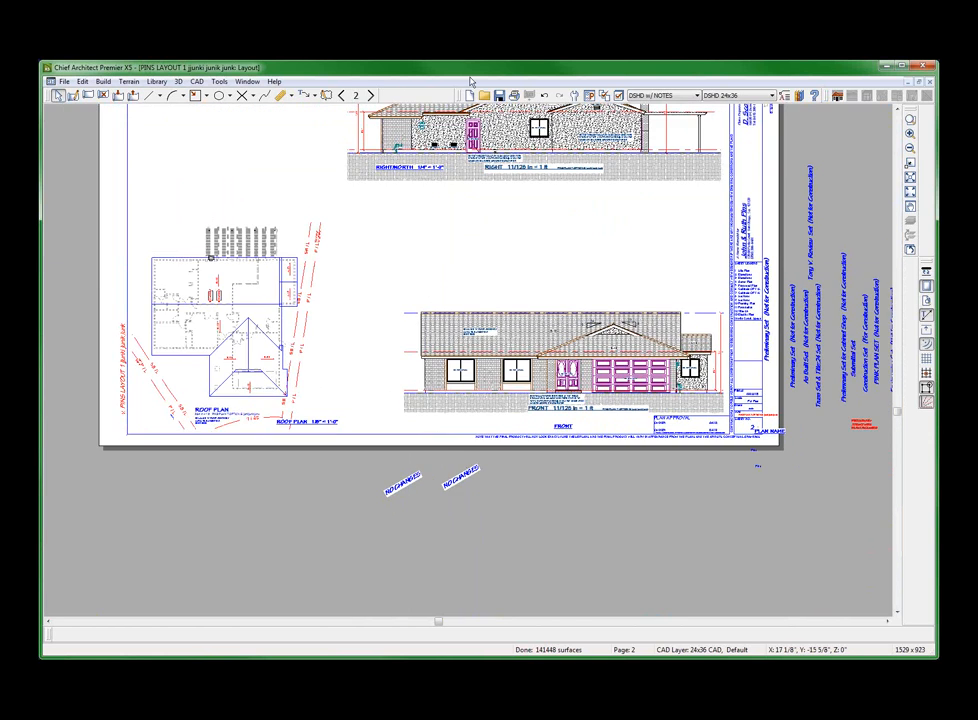
pyautogui.scroll(-1, 430, 306)
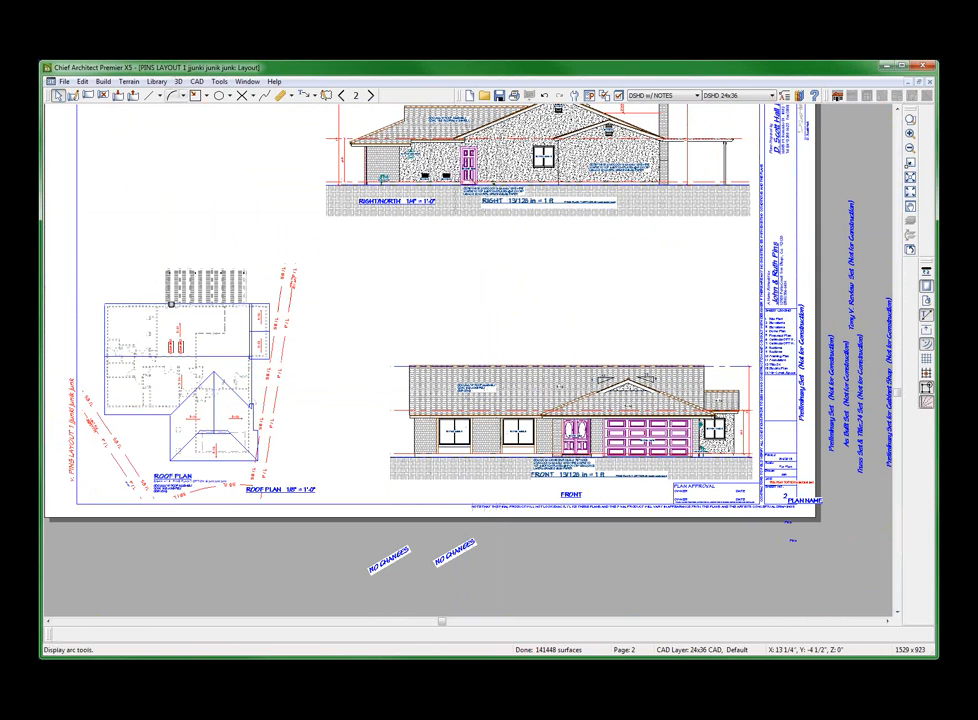
# Check the layout file's list of user-defined text macros, then close it.
pyautogui.click(196, 81)
pyautogui.moveTo(230, 233)
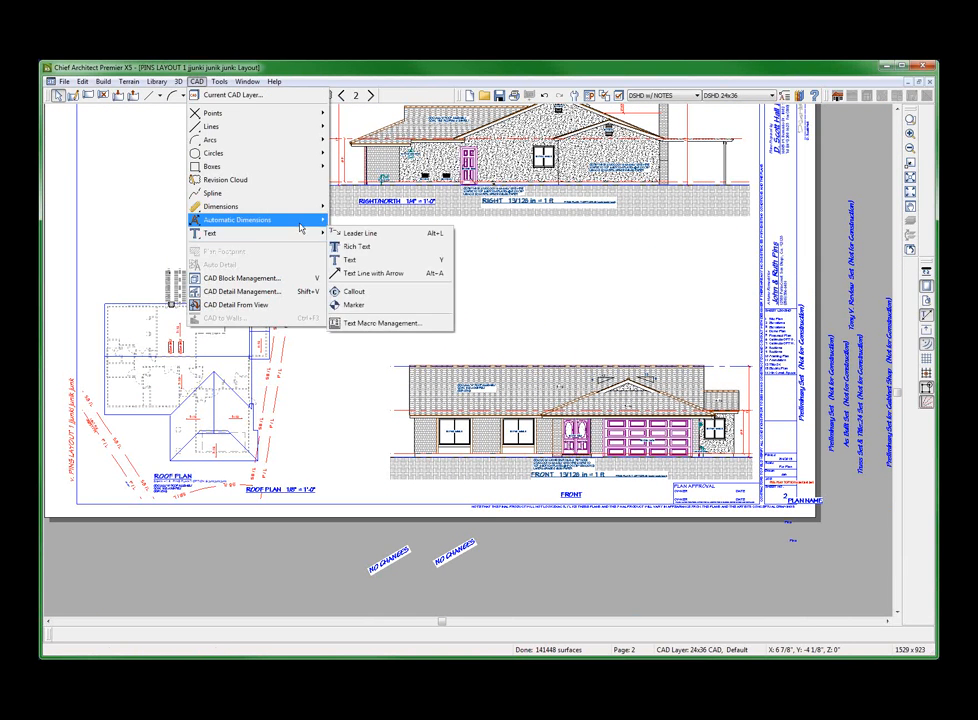
pyautogui.click(385, 323)
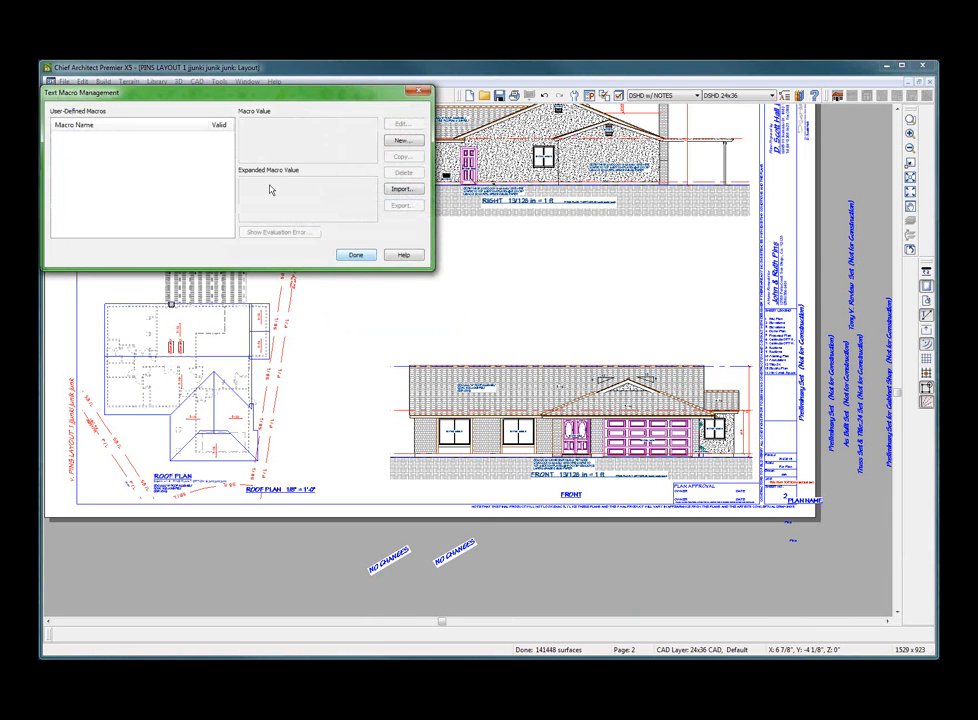
pyautogui.click(354, 255)
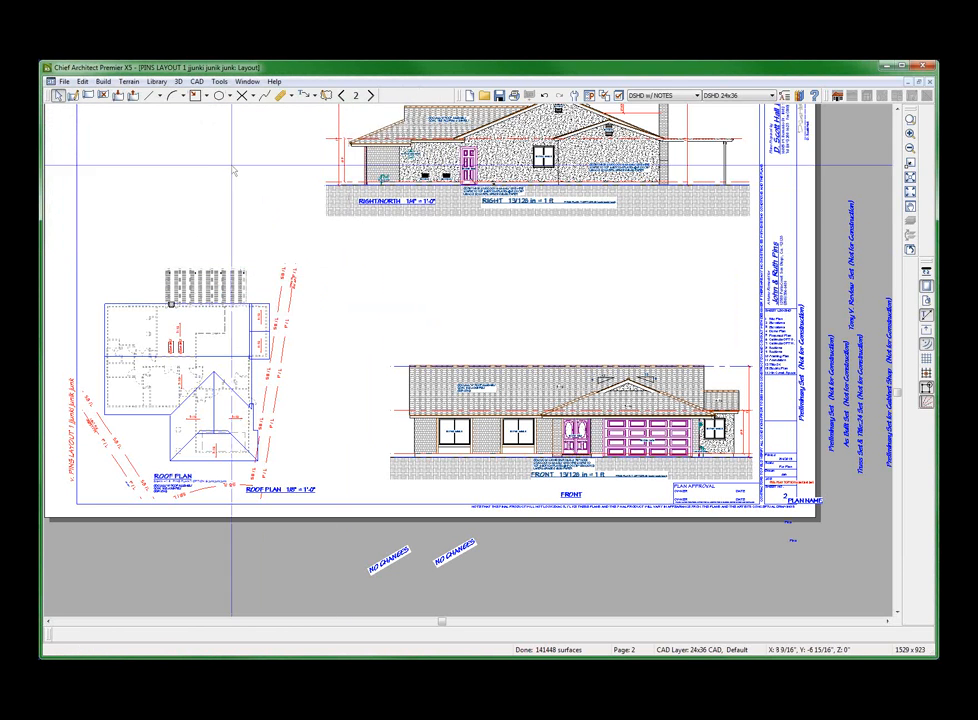
# Open the front elevation view from its layout box on page 2.
pyautogui.click(387, 209)
pyautogui.click(518, 362)
pyautogui.doubleClick(536, 364)
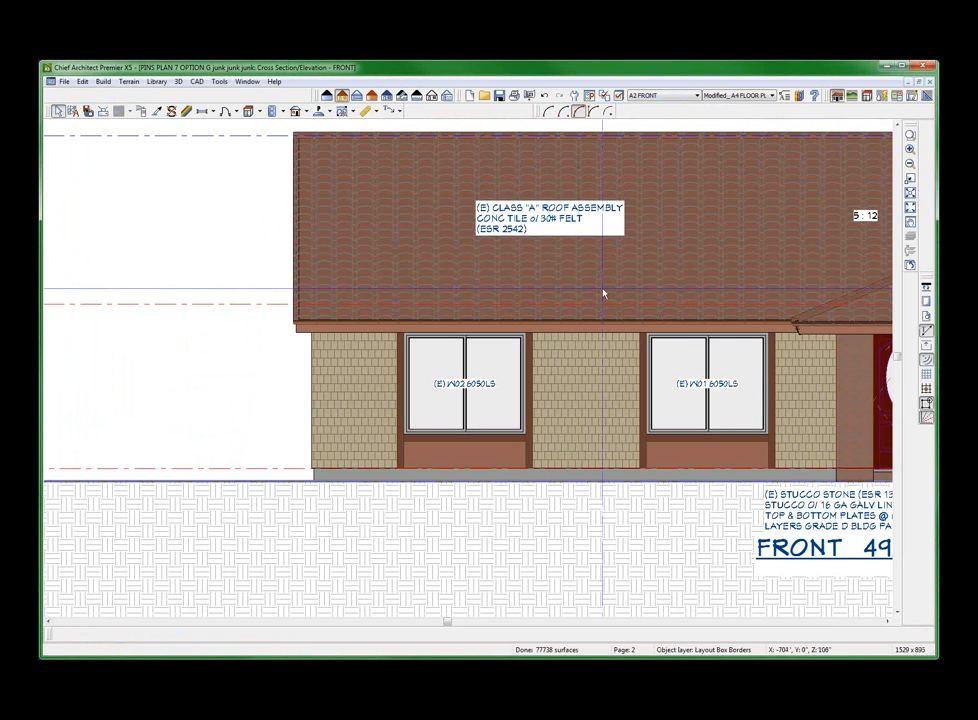
# Add a line reading TEST TEST TEST to the end of the (E) ROOFING TILE text macro's value and close the macro list.
pyautogui.click(196, 81)
pyautogui.moveTo(275, 232)
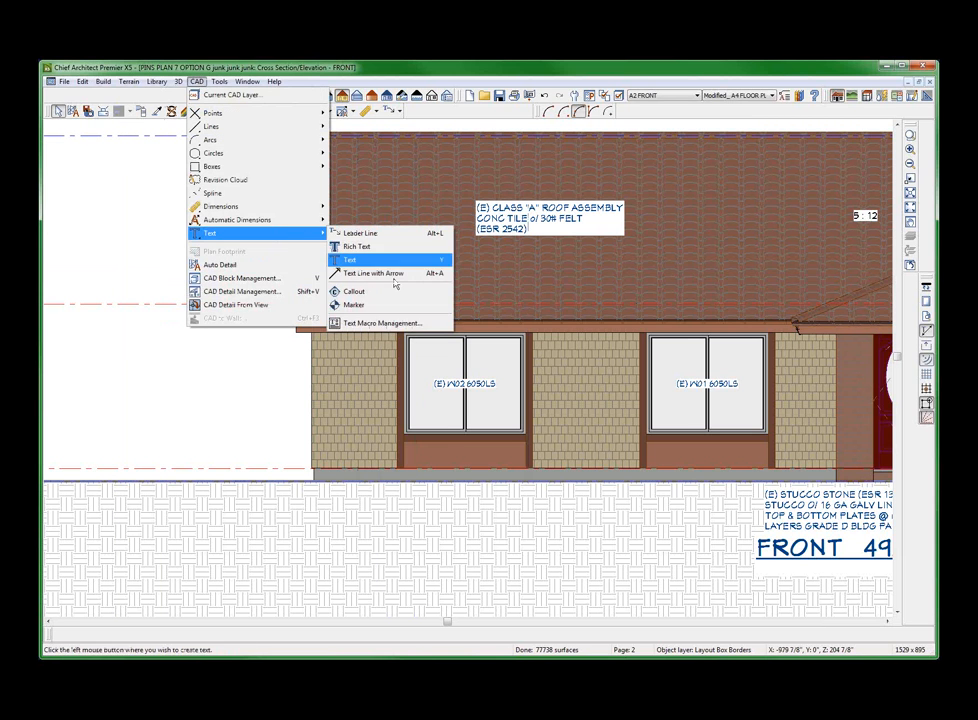
pyautogui.click(382, 323)
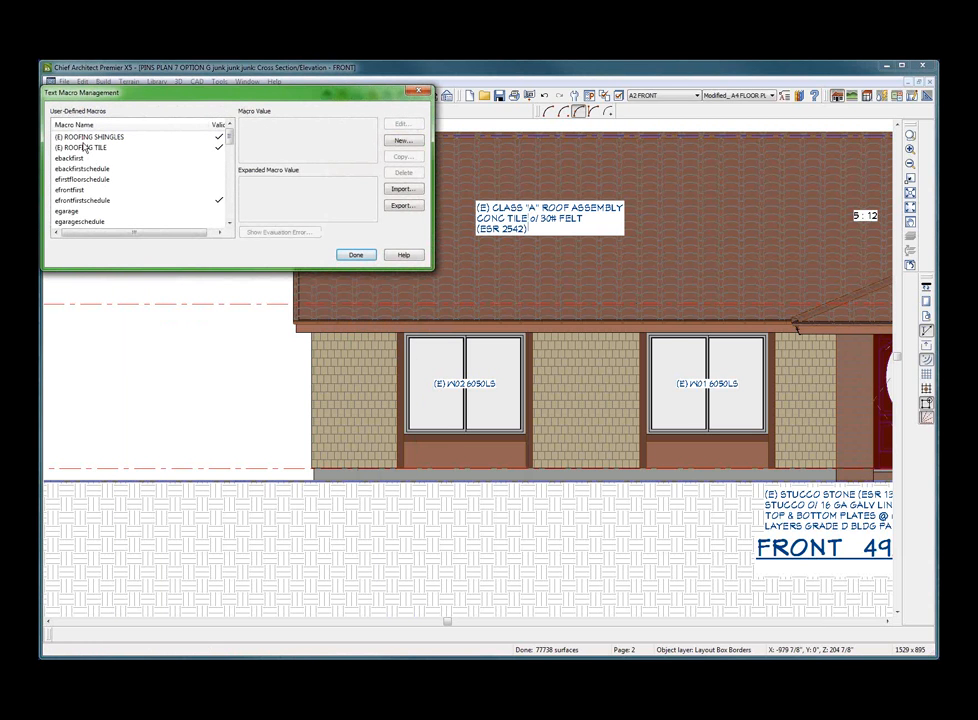
pyautogui.click(105, 147)
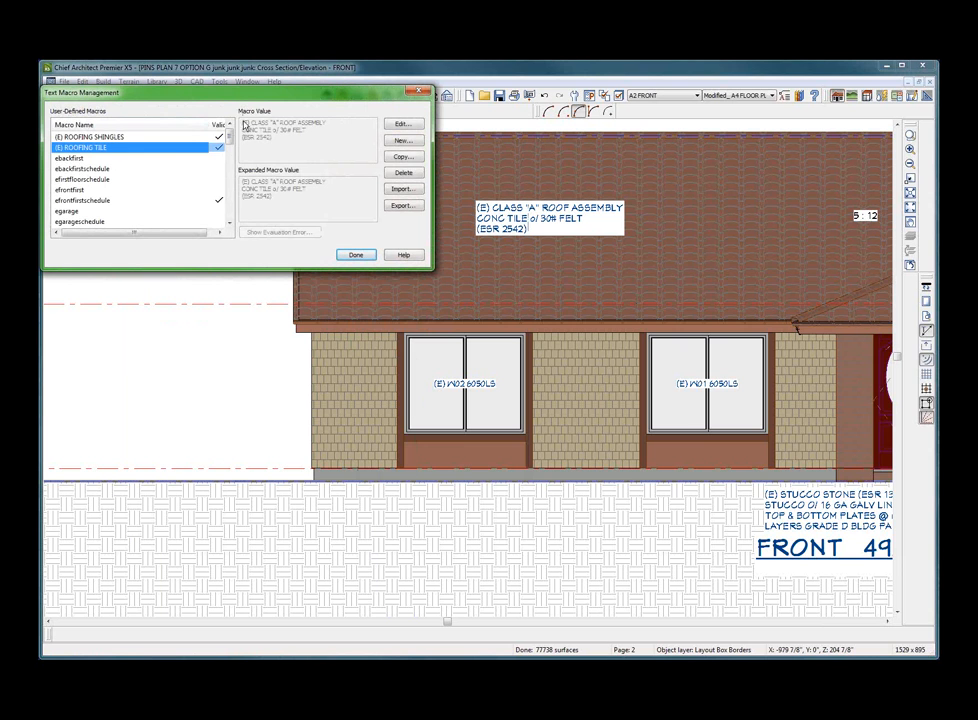
pyautogui.click(403, 127)
pyautogui.hotkey('ctrl', 'a')
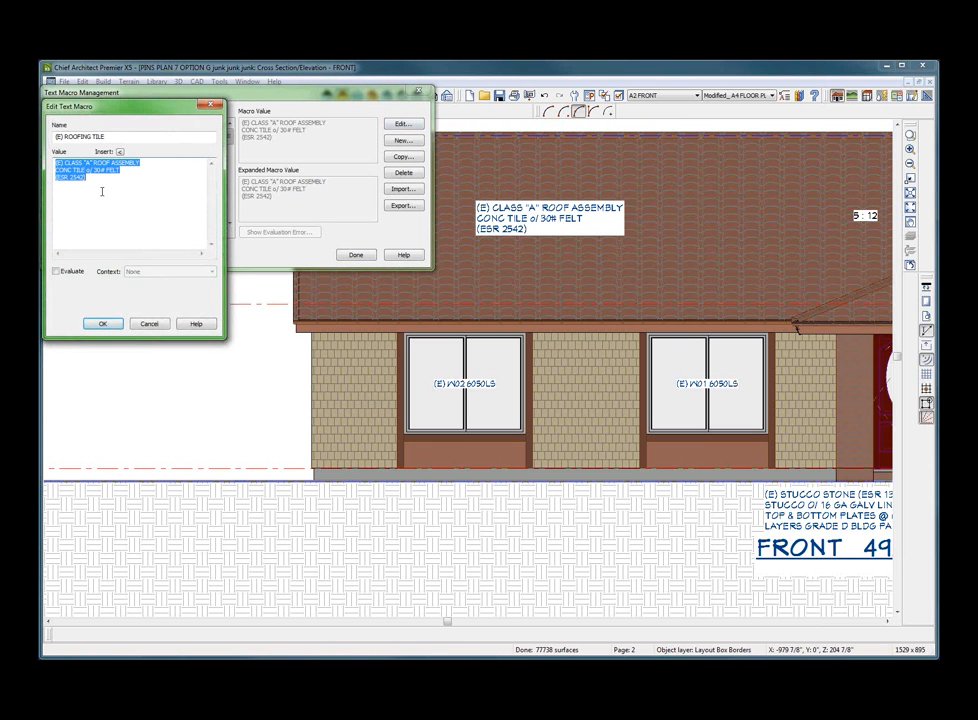
pyautogui.click(87, 178)
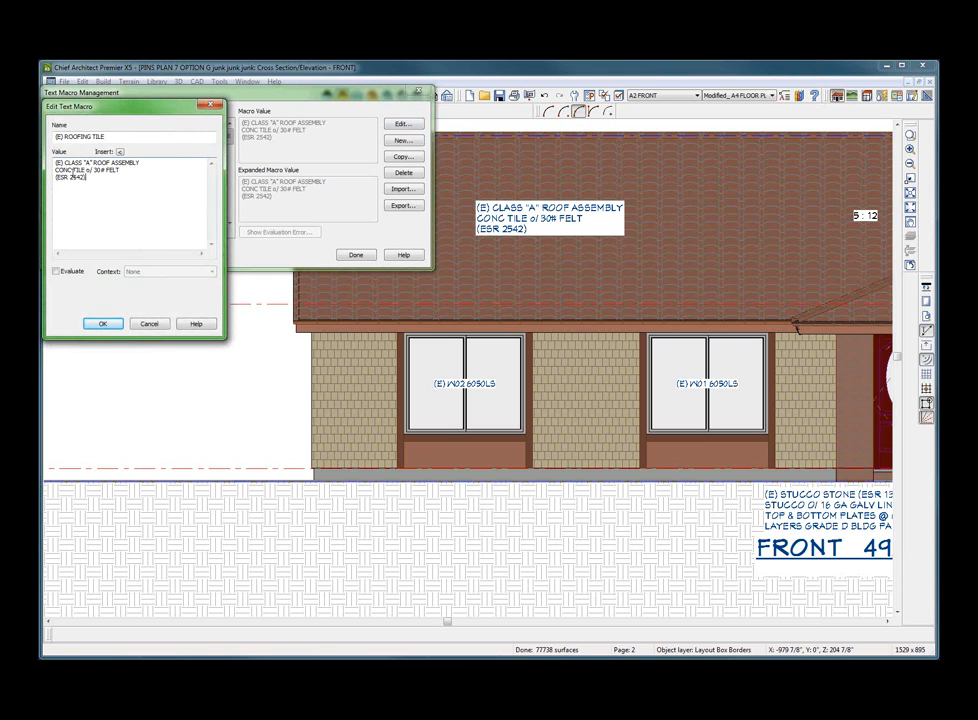
pyautogui.press('Return')
pyautogui.write('TEST TEST TEST\\')
pyautogui.press('Return')
pyautogui.click(101, 323)
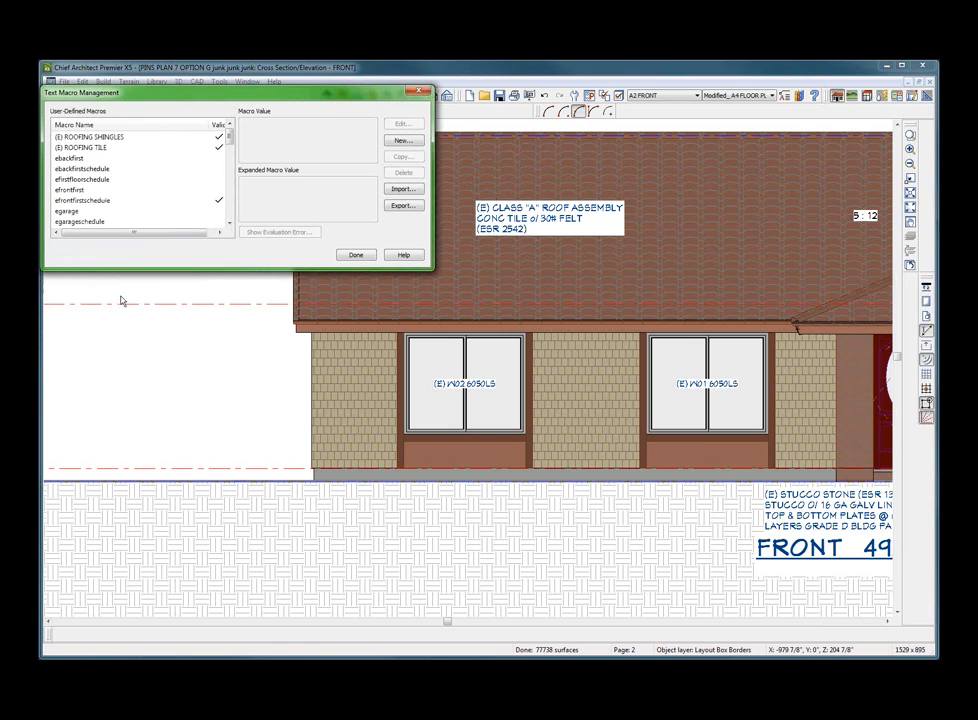
pyautogui.click(357, 256)
pyautogui.click(363, 256)
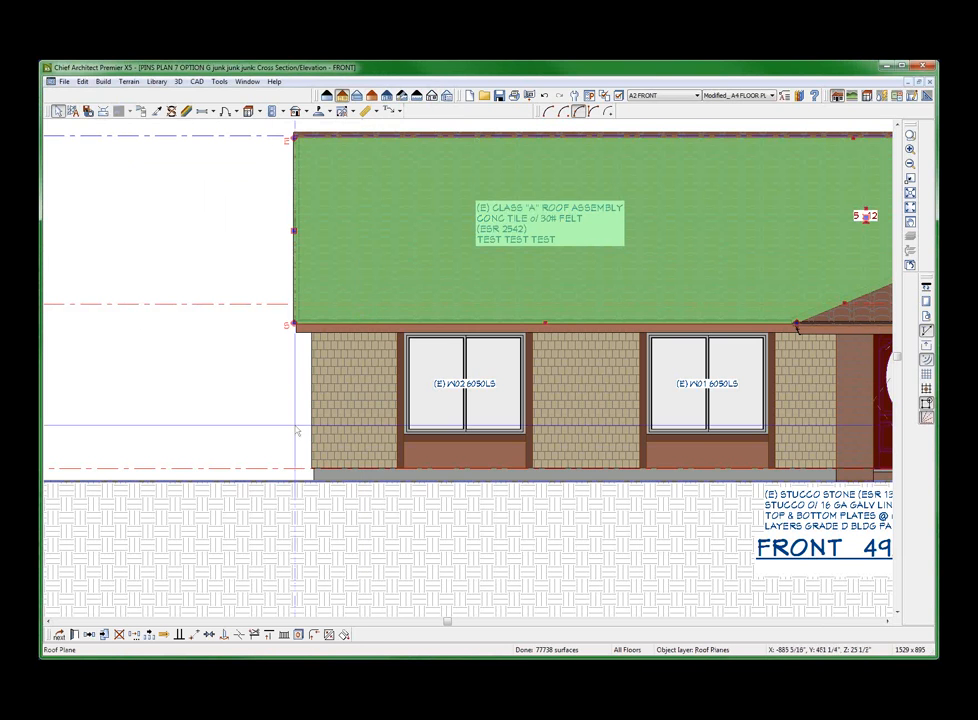
# Close the front elevation view without updating its layout view and check its roof assembly note on page 2.
pyautogui.scroll(-1, 279, 451)
pyautogui.scroll(-1, 279, 451)
pyautogui.hotkey('ctrl', 'F4')
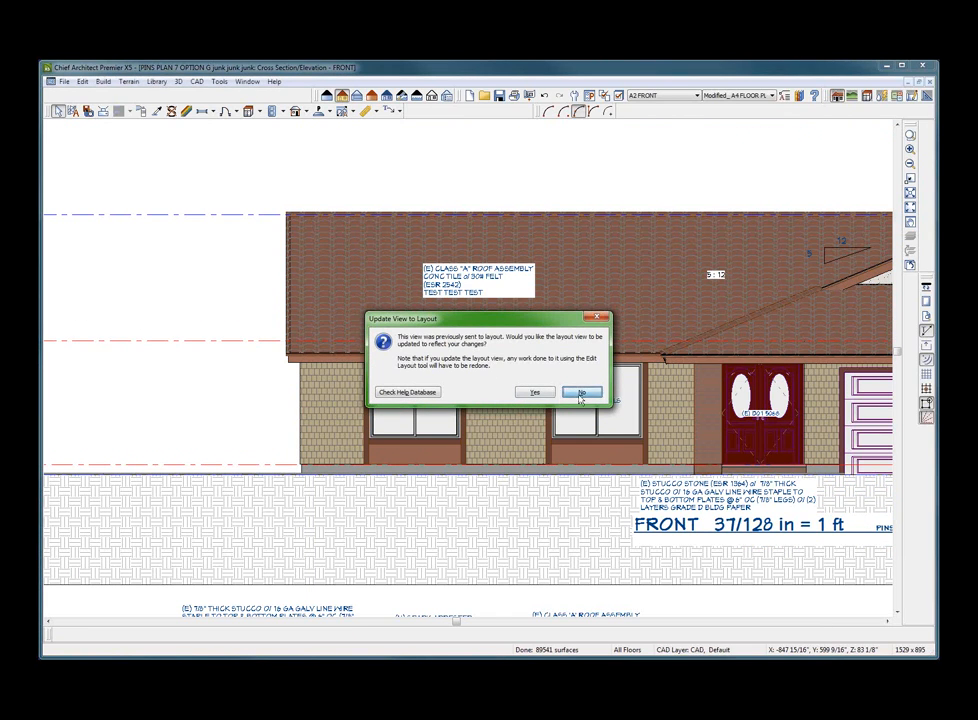
pyautogui.click(581, 392)
pyautogui.click(549, 370)
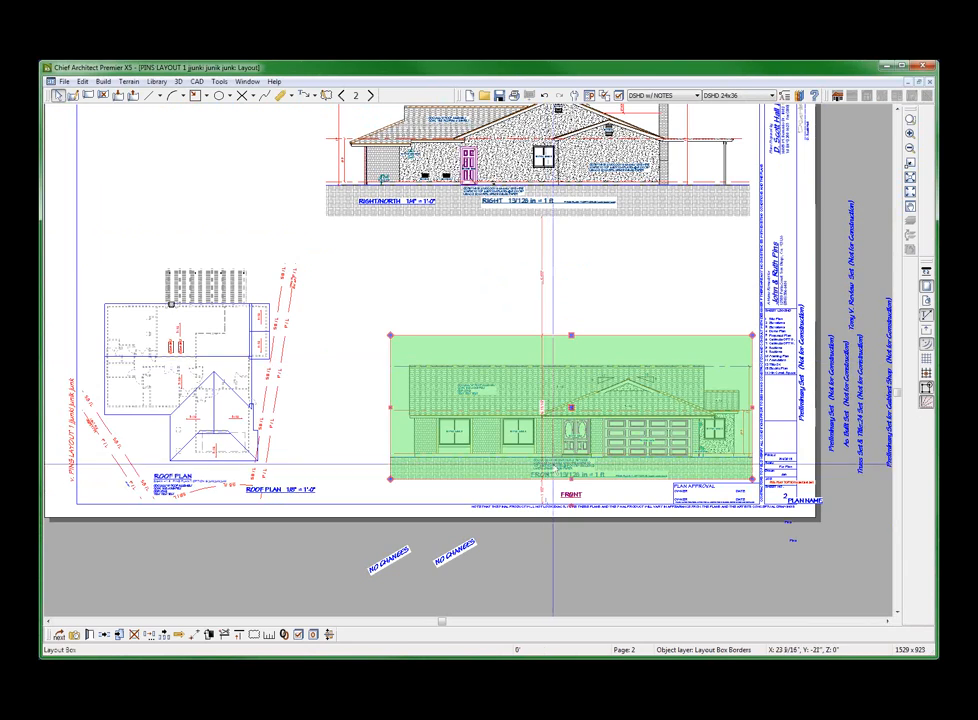
pyautogui.scroll(-1, 491, 400)
pyautogui.scroll(5, 491, 400)
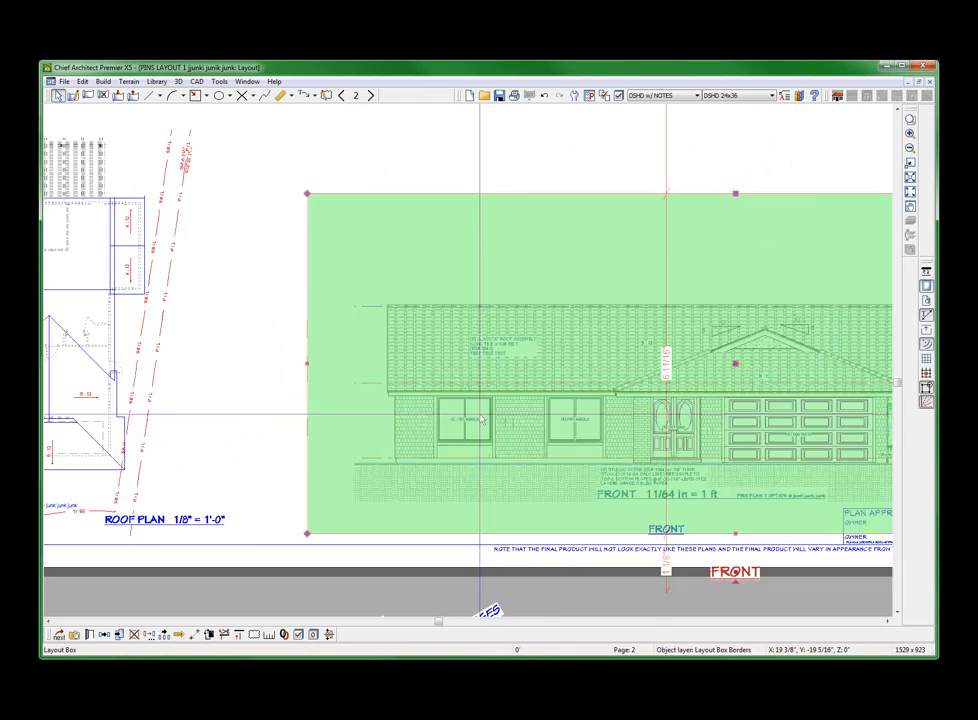
pyautogui.press('Escape')
pyautogui.scroll(-2, 548, 547)
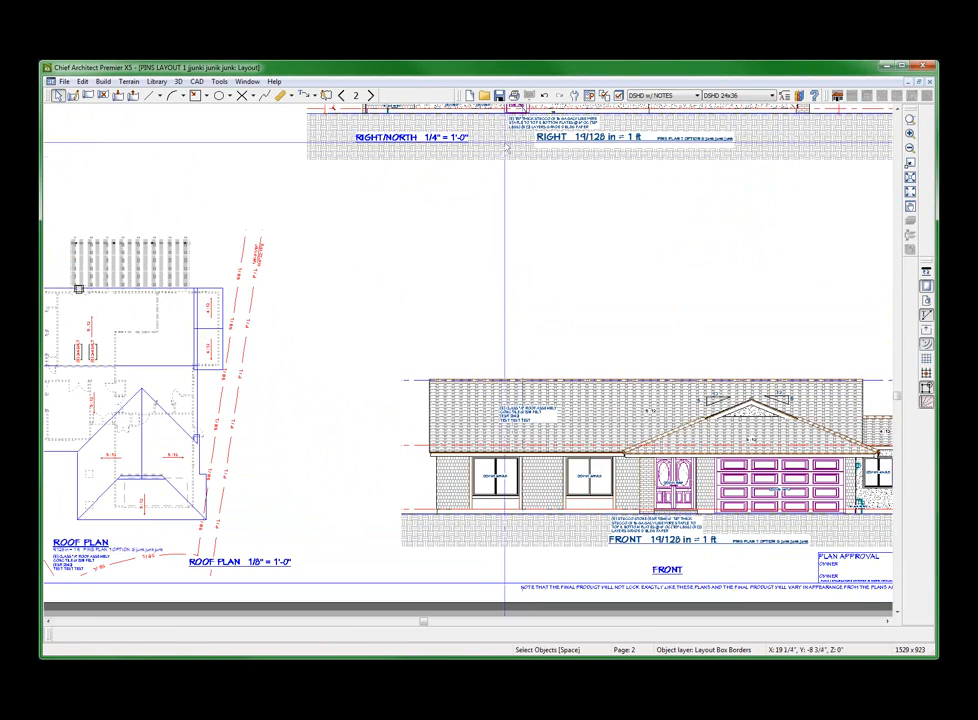
# Open the right elevation view from its layout box on page 2.
pyautogui.scroll(-2, 478, 266)
pyautogui.doubleClick(514, 135)
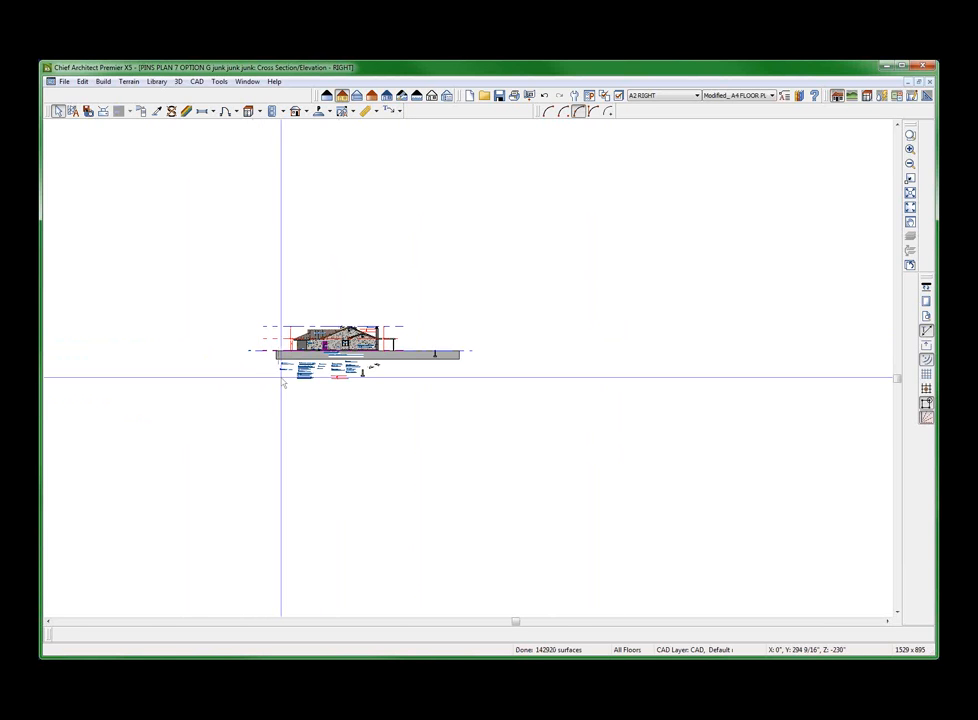
pyautogui.click(213, 341)
pyautogui.scroll(1, 330, 348)
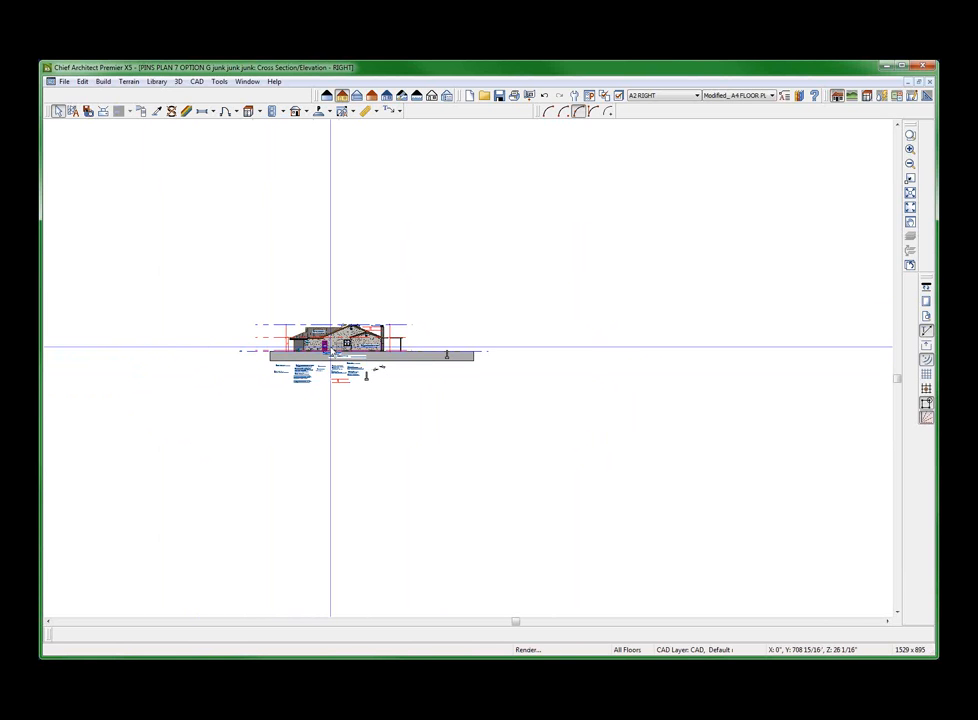
pyautogui.scroll(5, 257, 350)
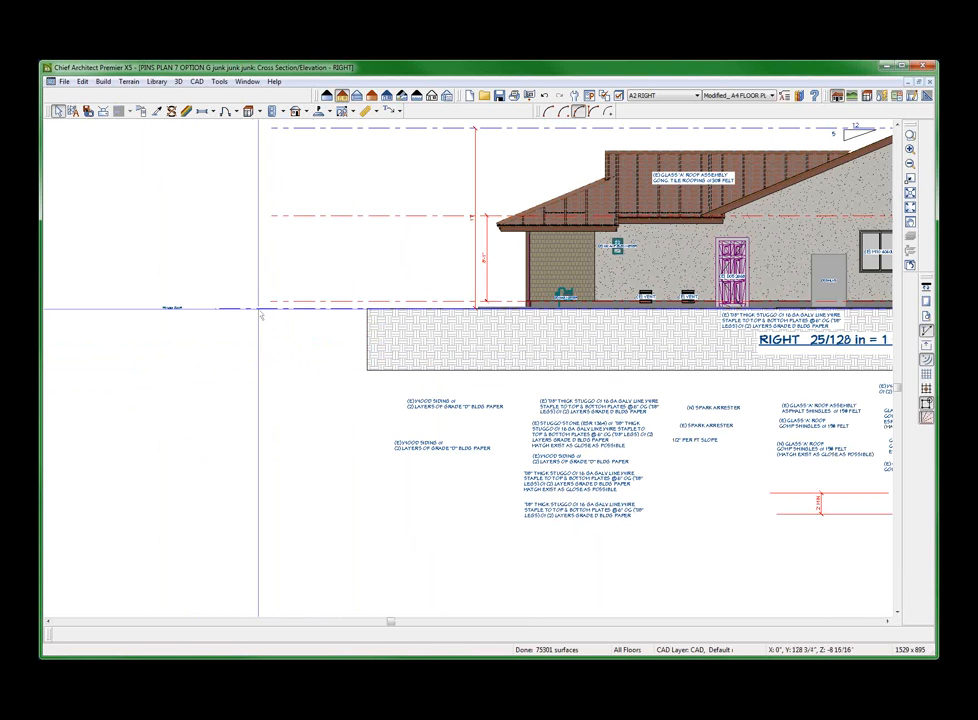
# Replace the text of the right elevation's roof assembly note with the user-defined macro (E) ROOFING TILE.
pyautogui.click(695, 183)
pyautogui.doubleClick(699, 179)
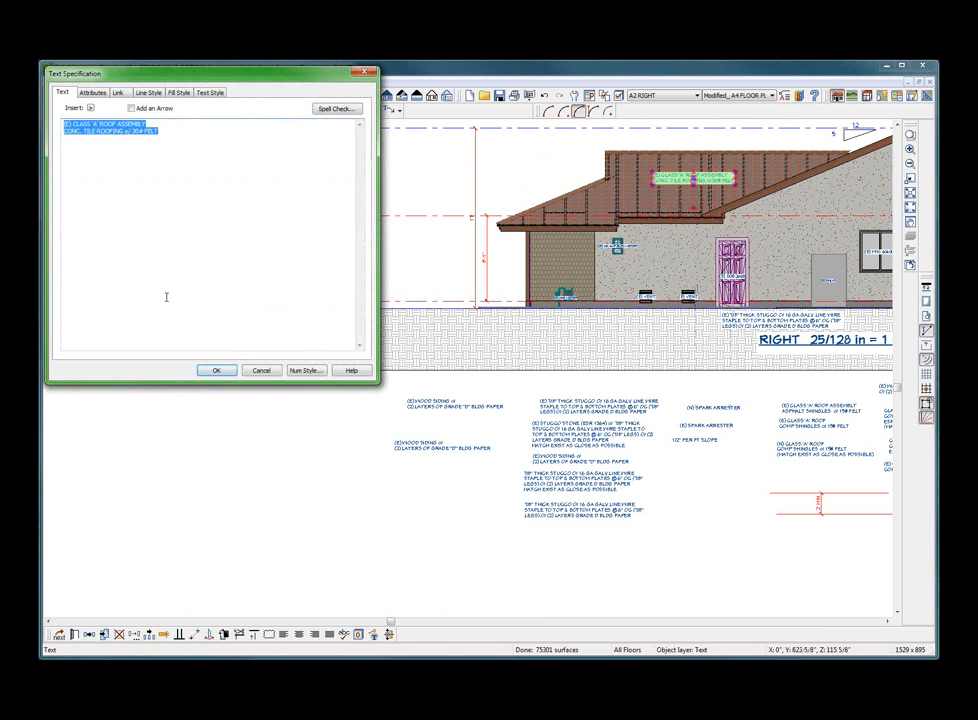
pyautogui.press('Delete')
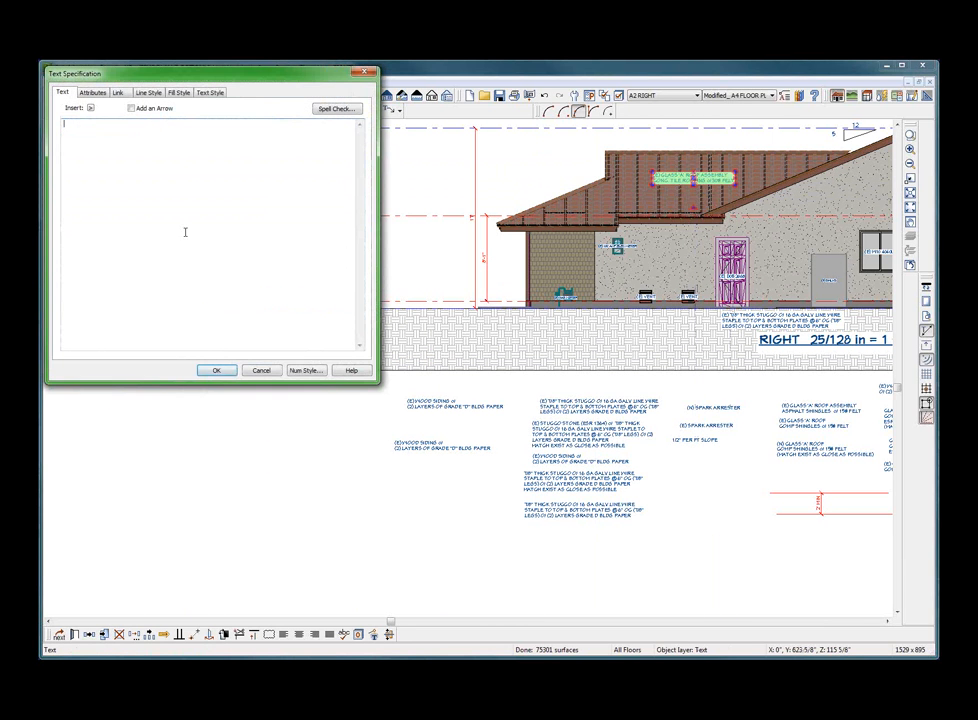
pyautogui.click(91, 108)
pyautogui.moveTo(119, 115)
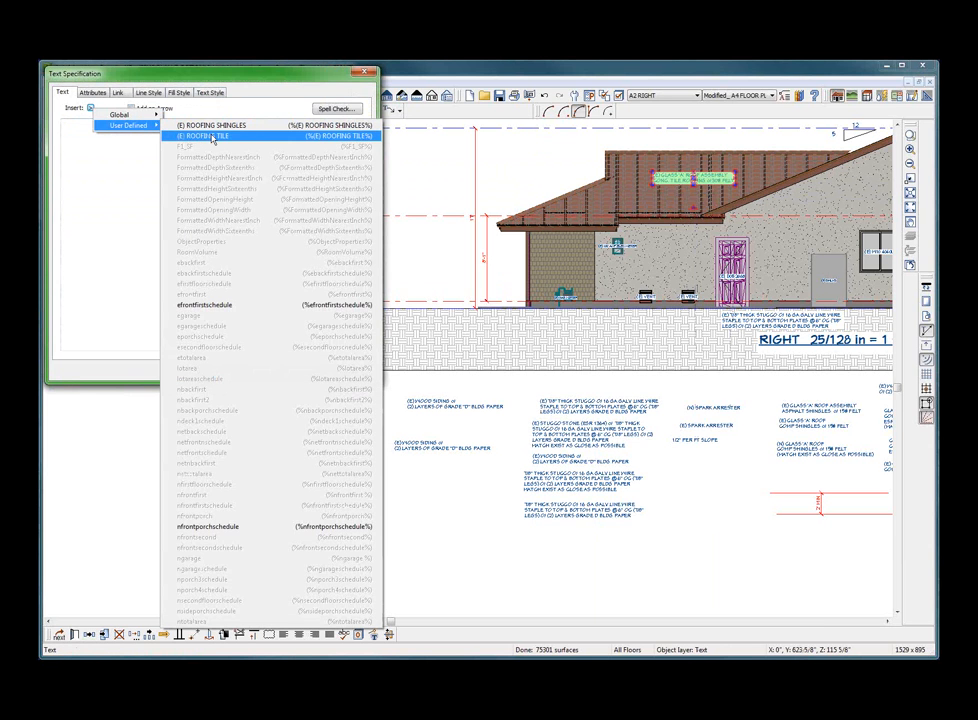
pyautogui.click(212, 138)
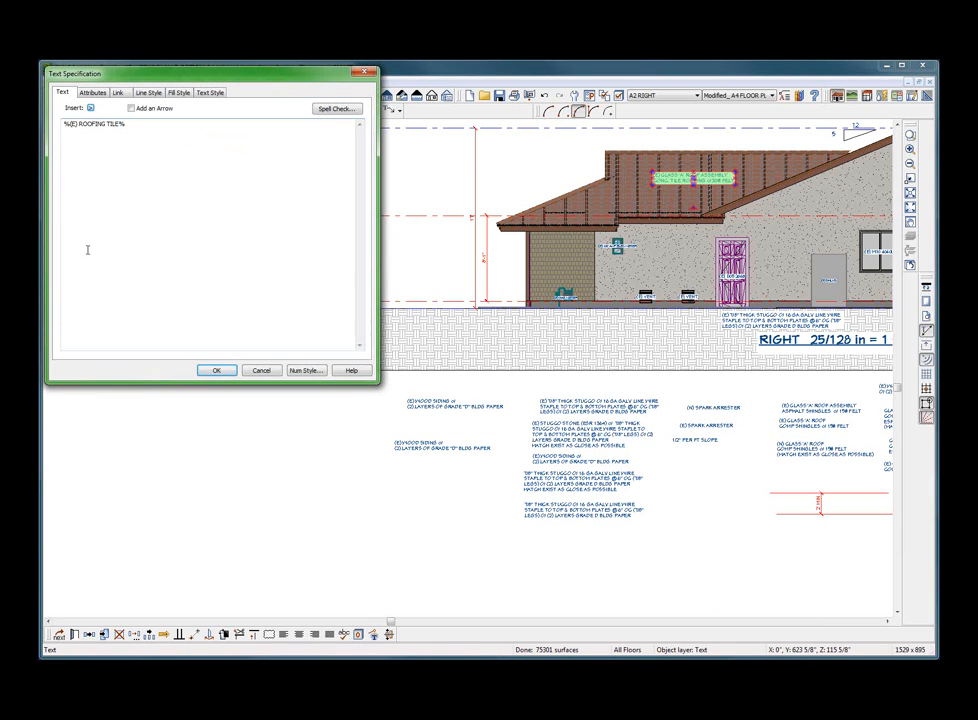
pyautogui.click(216, 370)
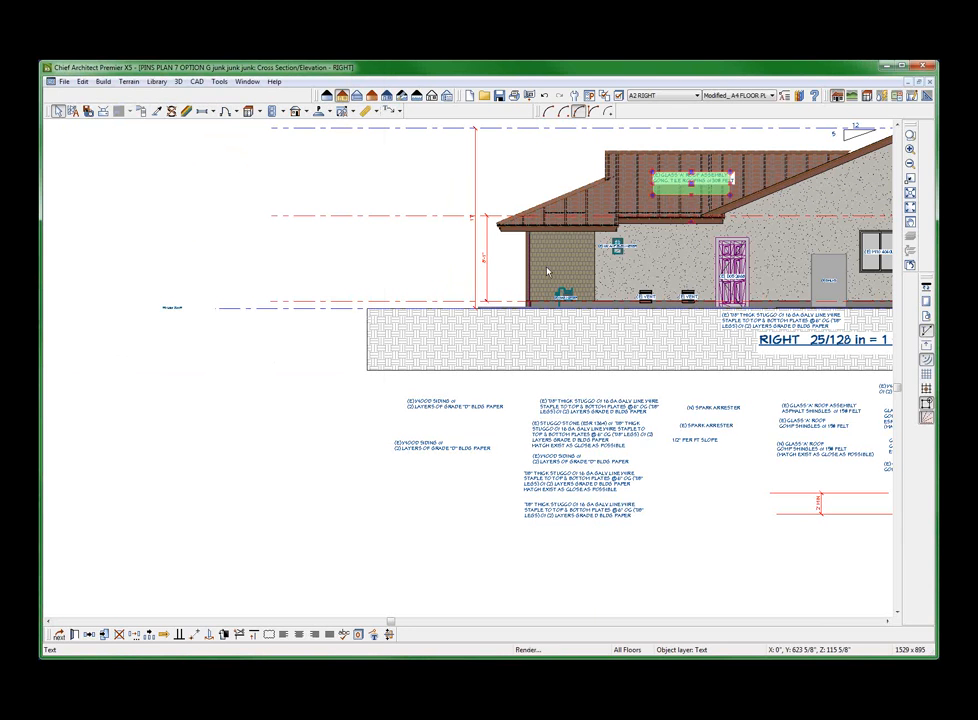
pyautogui.scroll(2, 716, 172)
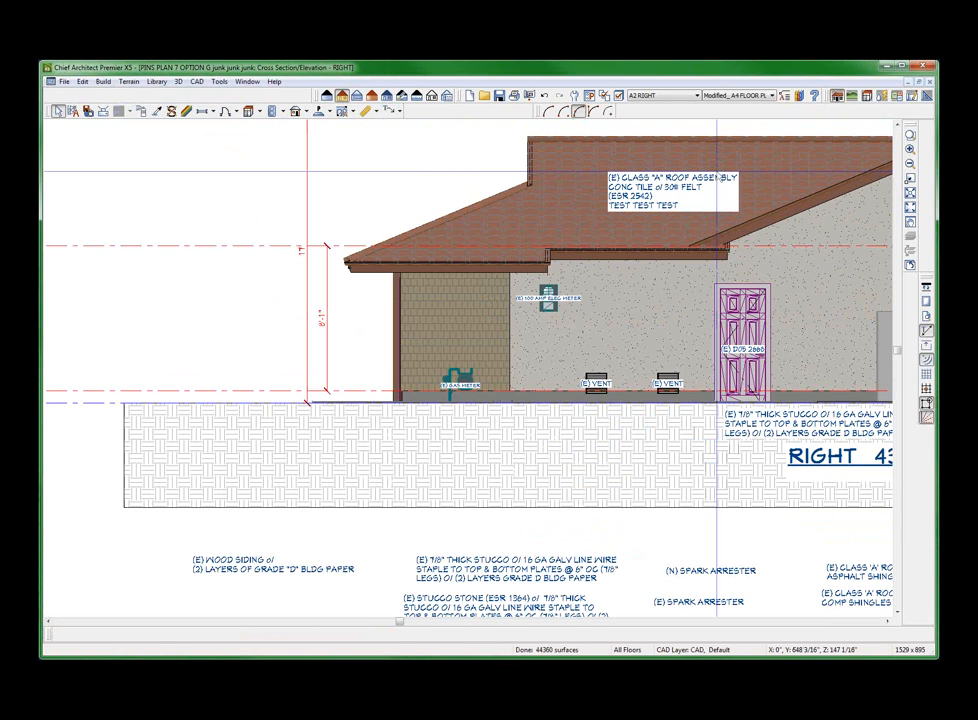
# Close the right elevation view without updating its layout view and check its roof assembly note on page 2.
pyautogui.hotkey('ctrl', 'w')
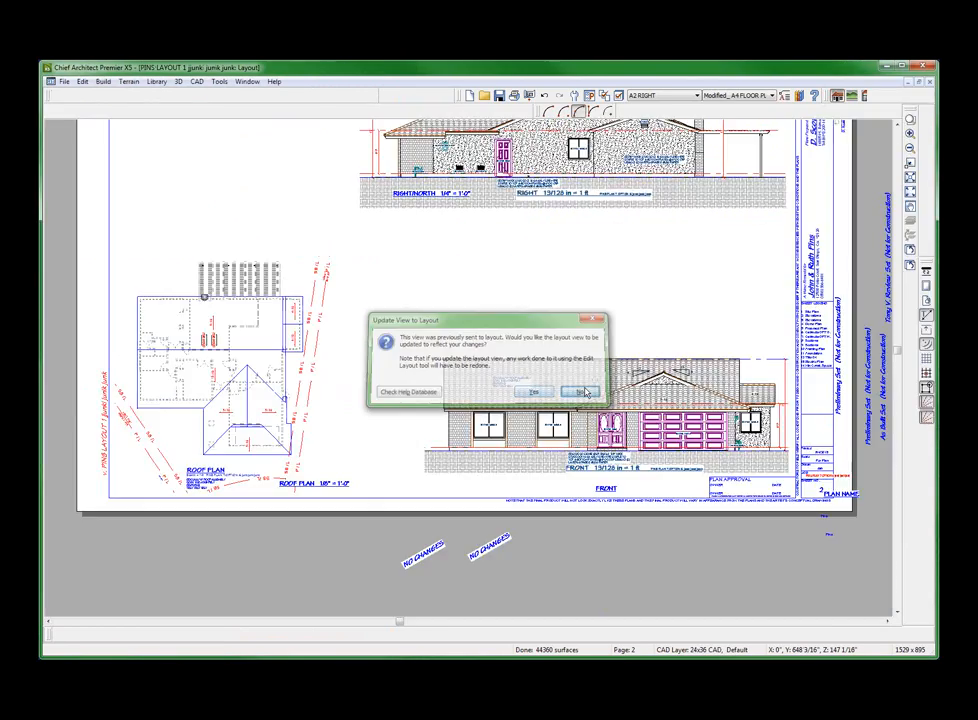
pyautogui.click(582, 392)
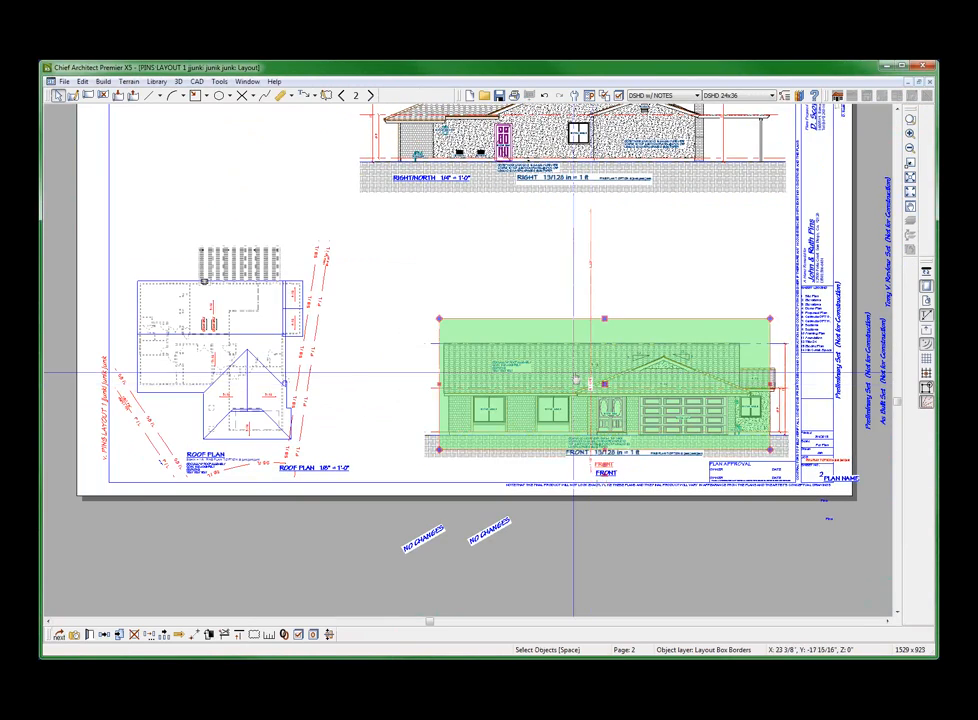
pyautogui.scroll(-1, 589, 390)
pyautogui.scroll(4, 520, 230)
pyautogui.scroll(-2, 466, 218)
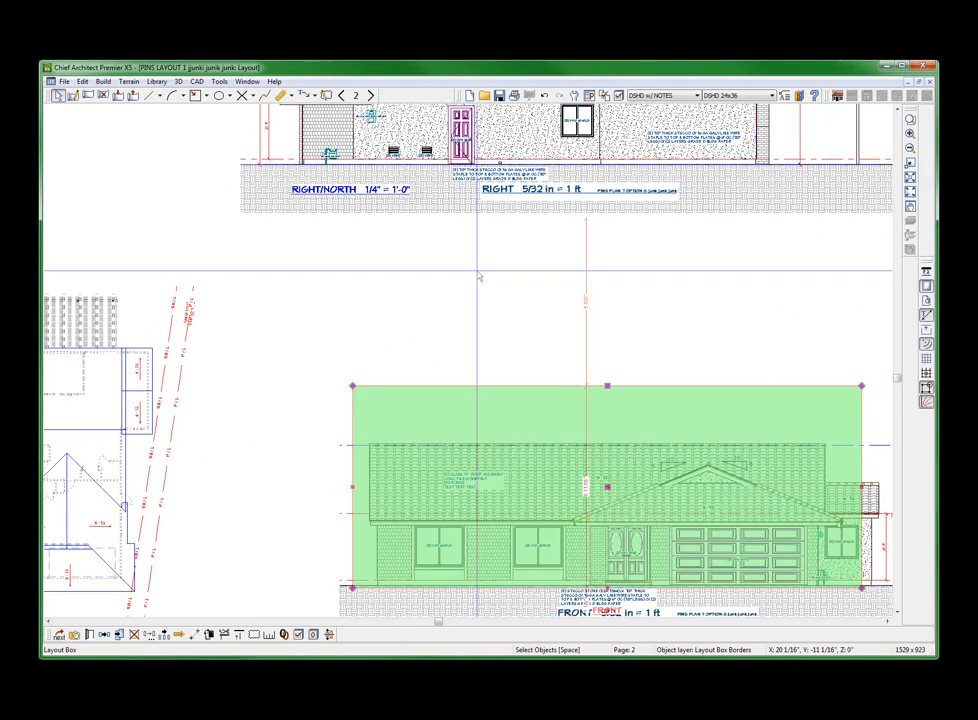
pyautogui.scroll(3, 470, 225)
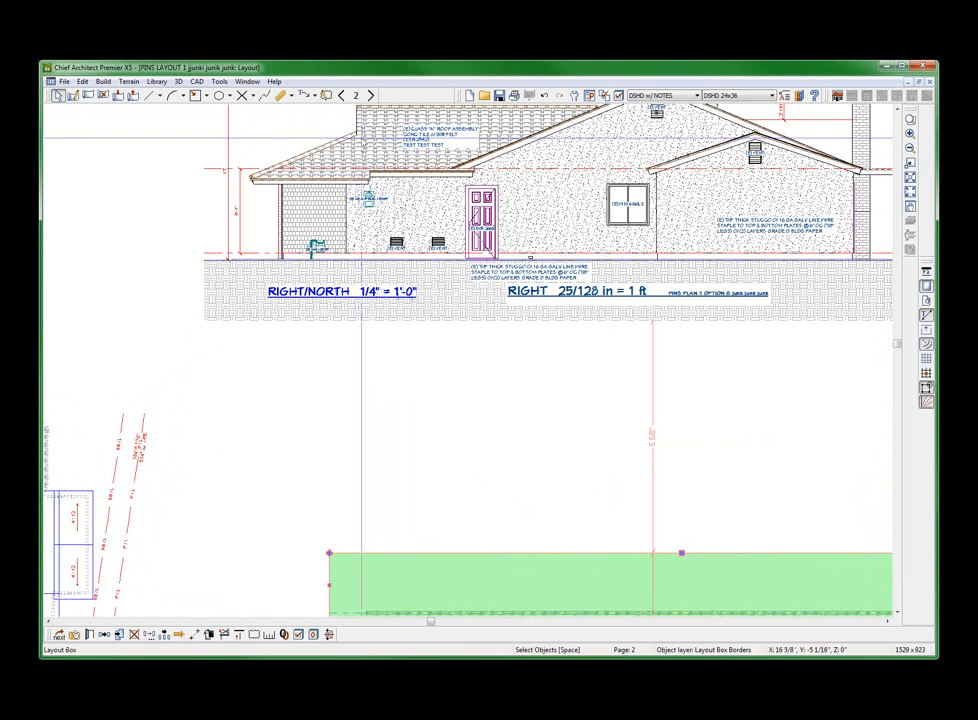
pyautogui.press('Tab')
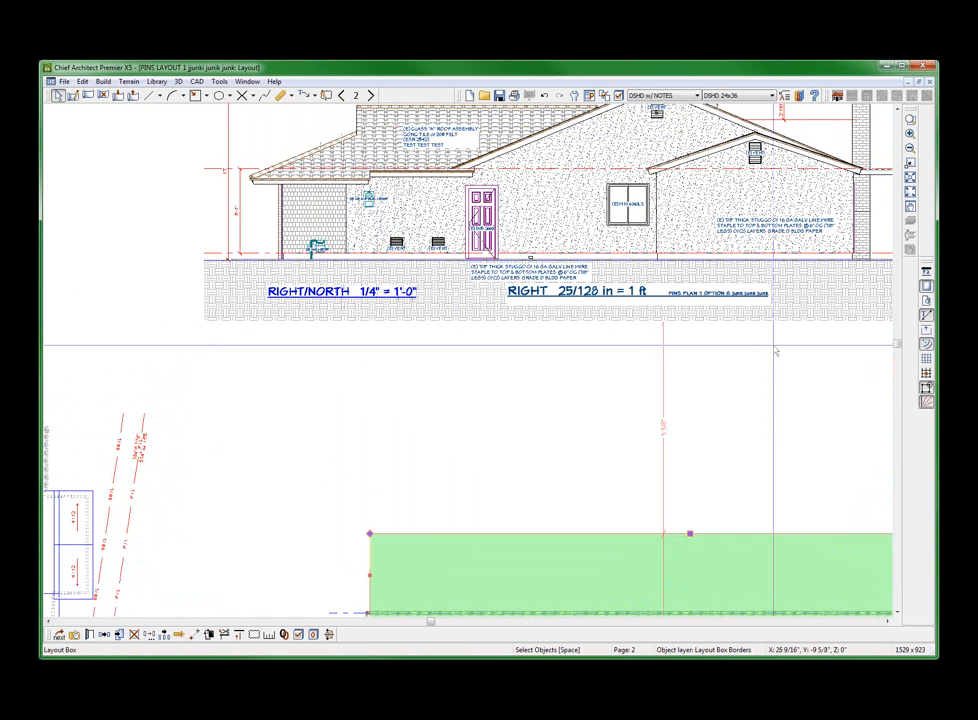
# Examine the tile roof assembly notes on the roof plan and the front elevation for the edited macro text.
pyautogui.scroll(-2, 775, 351)
pyautogui.scroll(3, 403, 346)
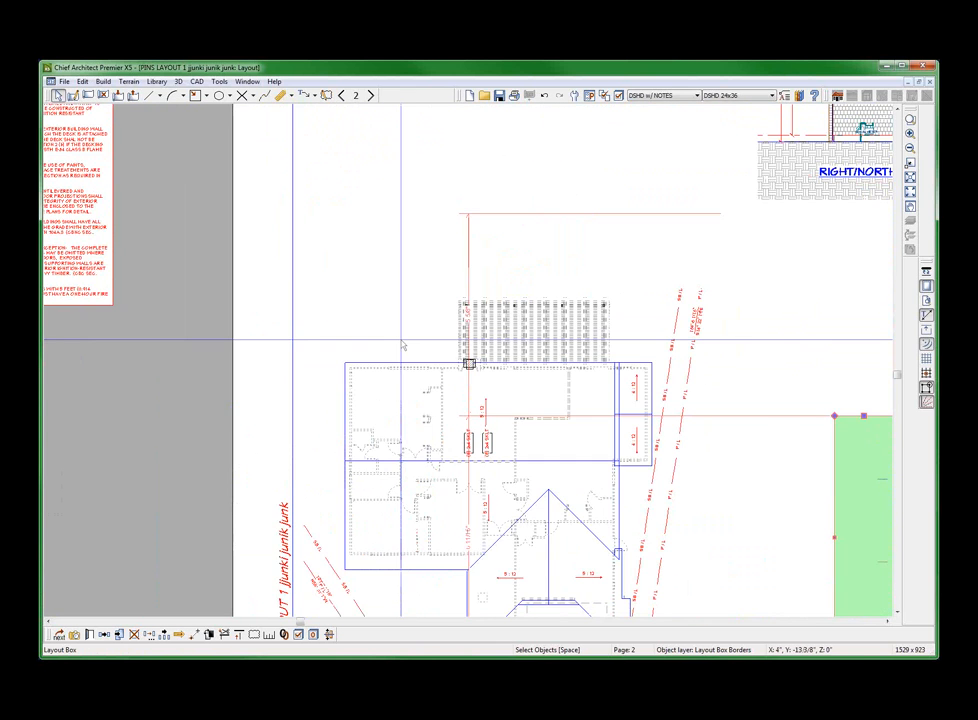
pyautogui.scroll(-3, 403, 346)
pyautogui.scroll(3, 425, 476)
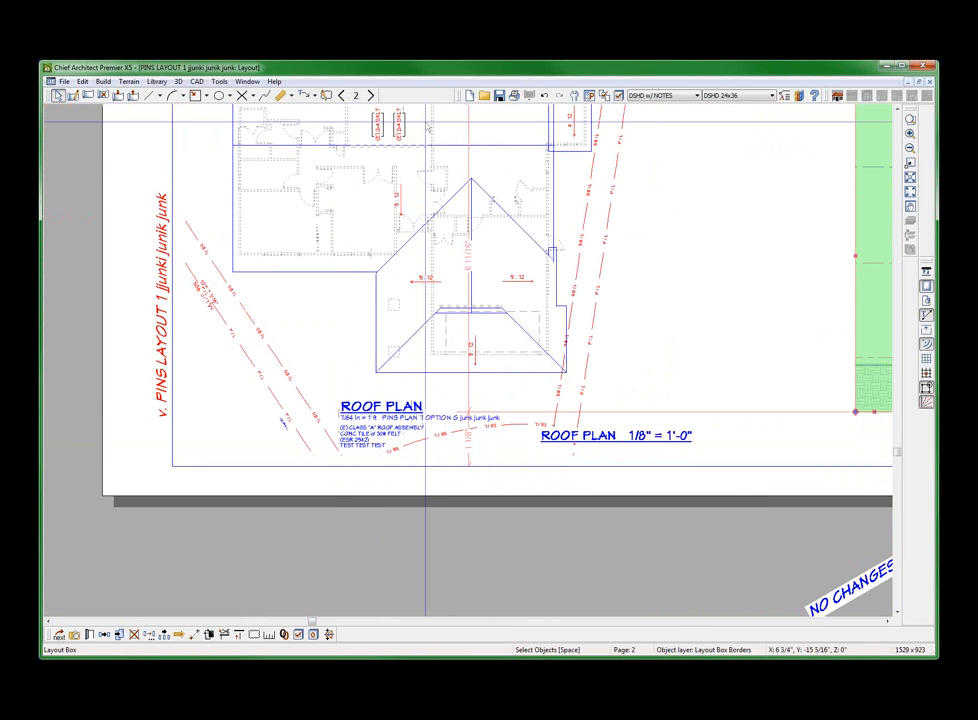
pyautogui.scroll(-2, 310, 330)
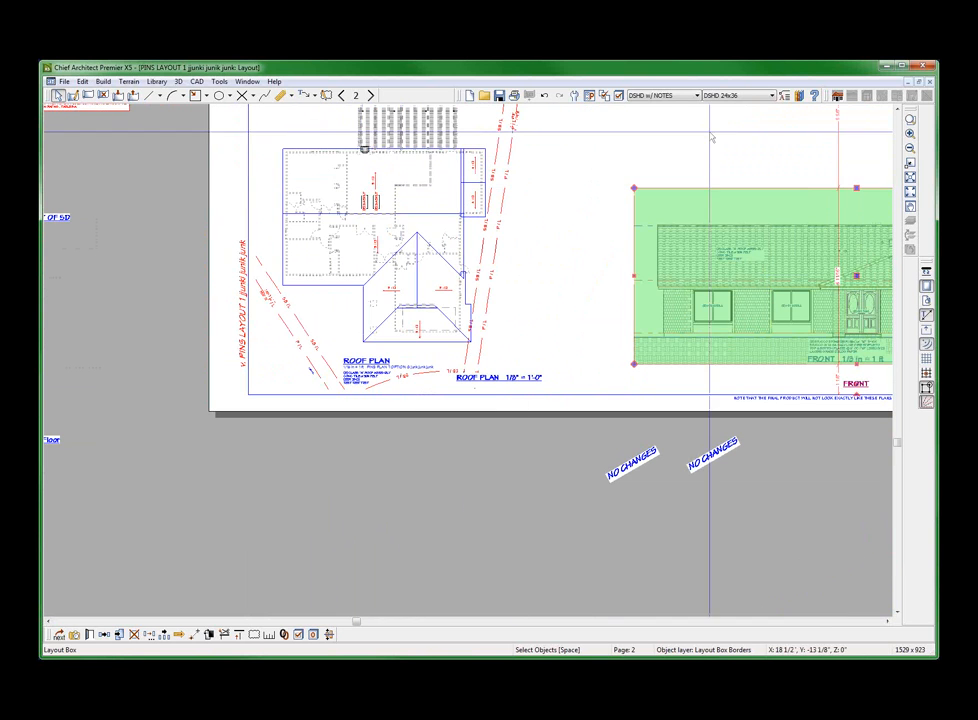
pyautogui.scroll(-3, 389, 221)
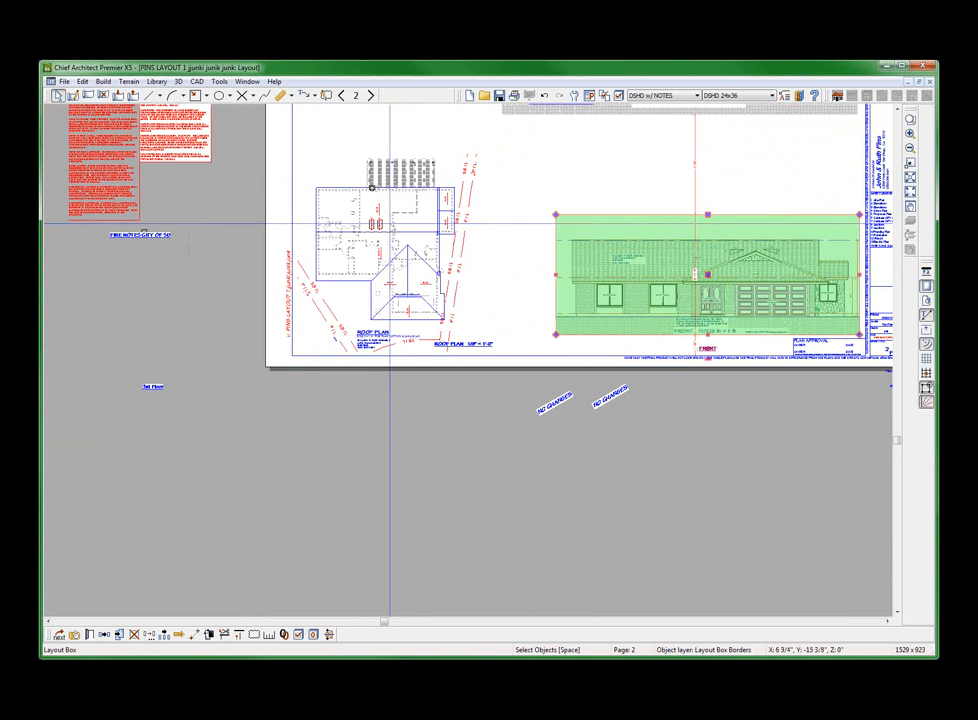
pyautogui.click(386, 270)
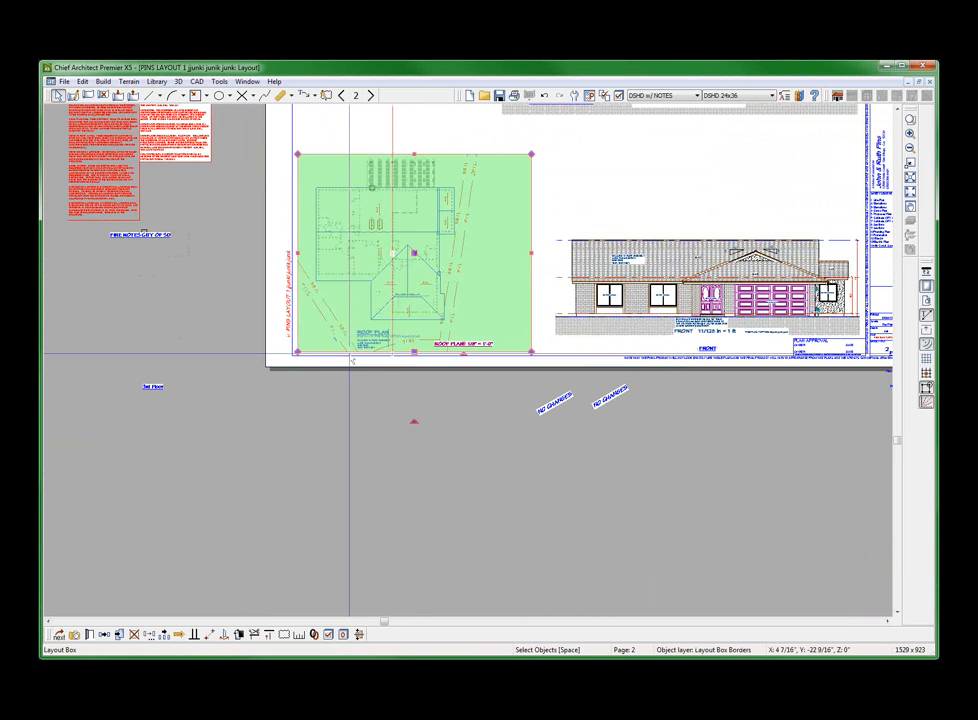
pyautogui.scroll(3, 358, 349)
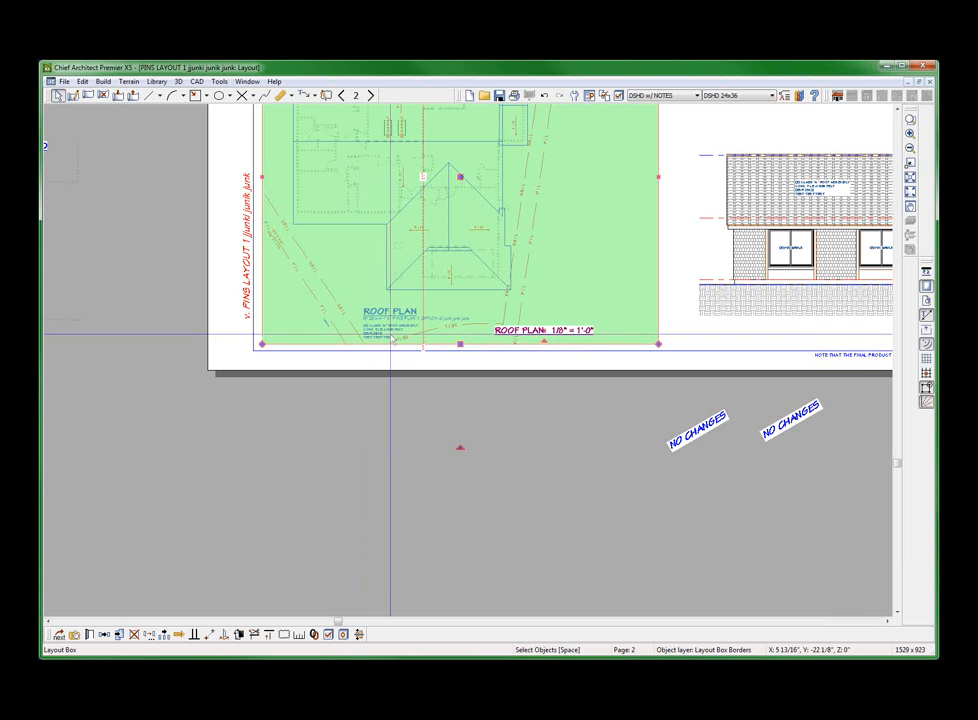
pyautogui.scroll(2, 380, 336)
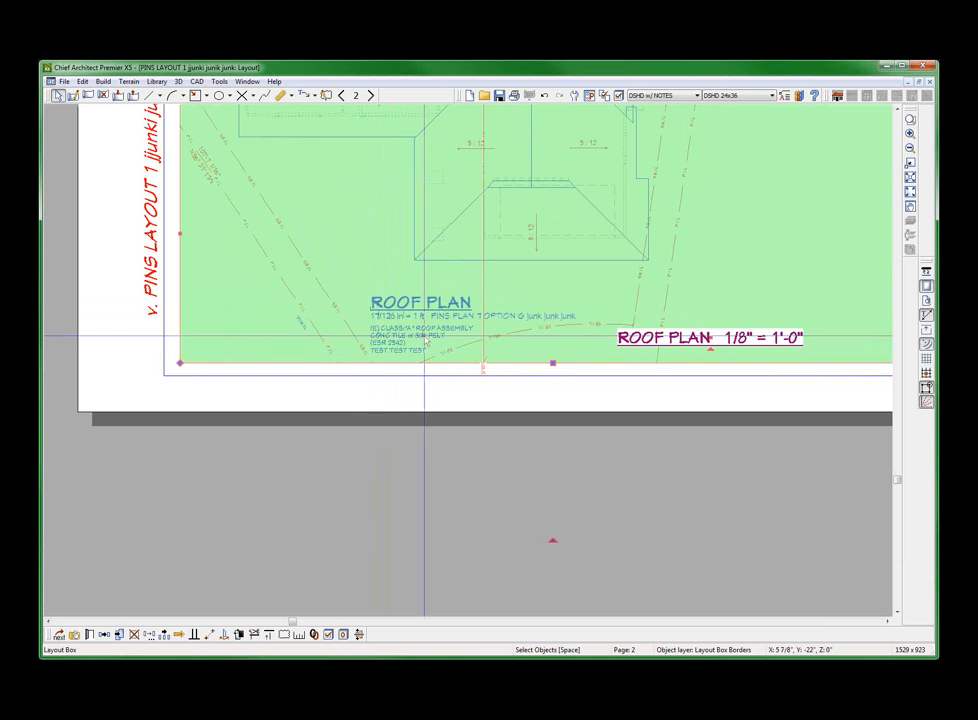
pyautogui.press('Tab')
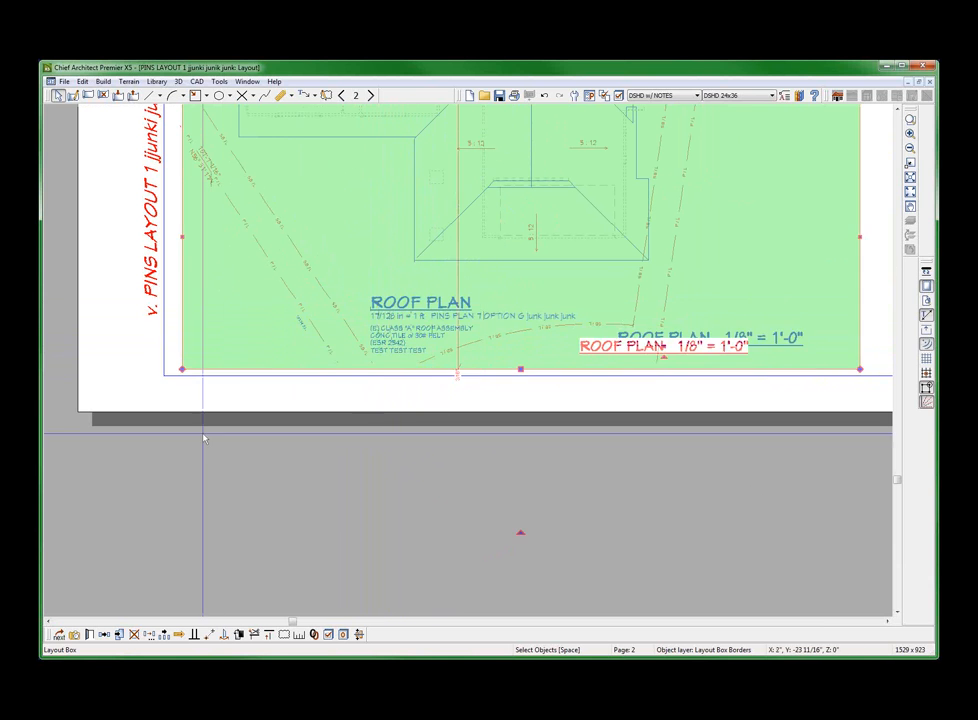
pyautogui.scroll(-2, 203, 438)
pyautogui.scroll(-2, 162, 408)
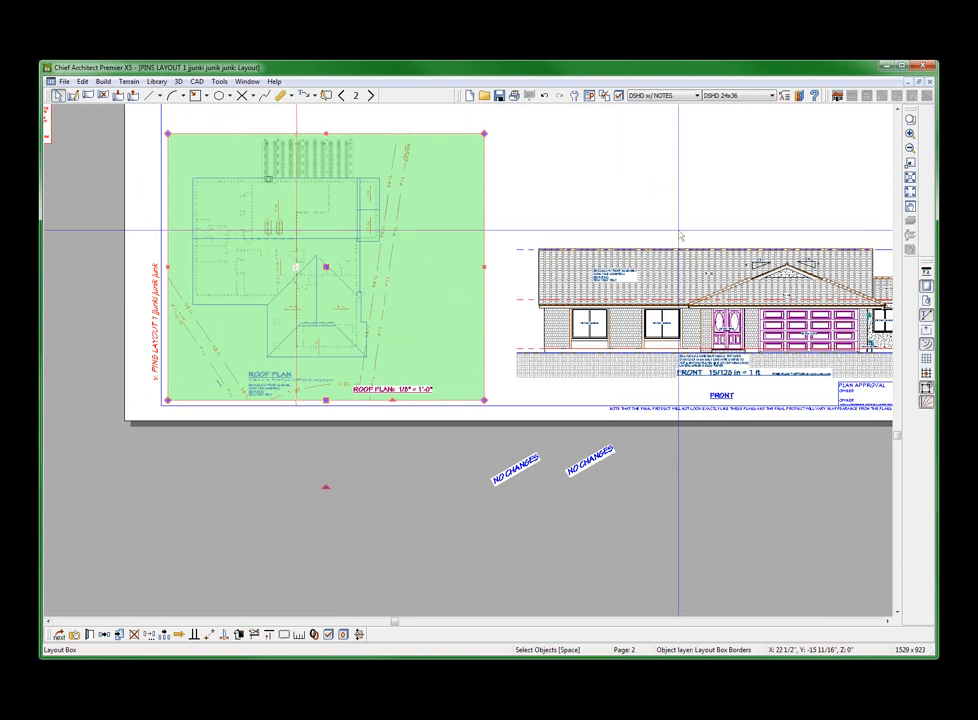
pyautogui.scroll(4, 680, 237)
pyautogui.click(633, 237)
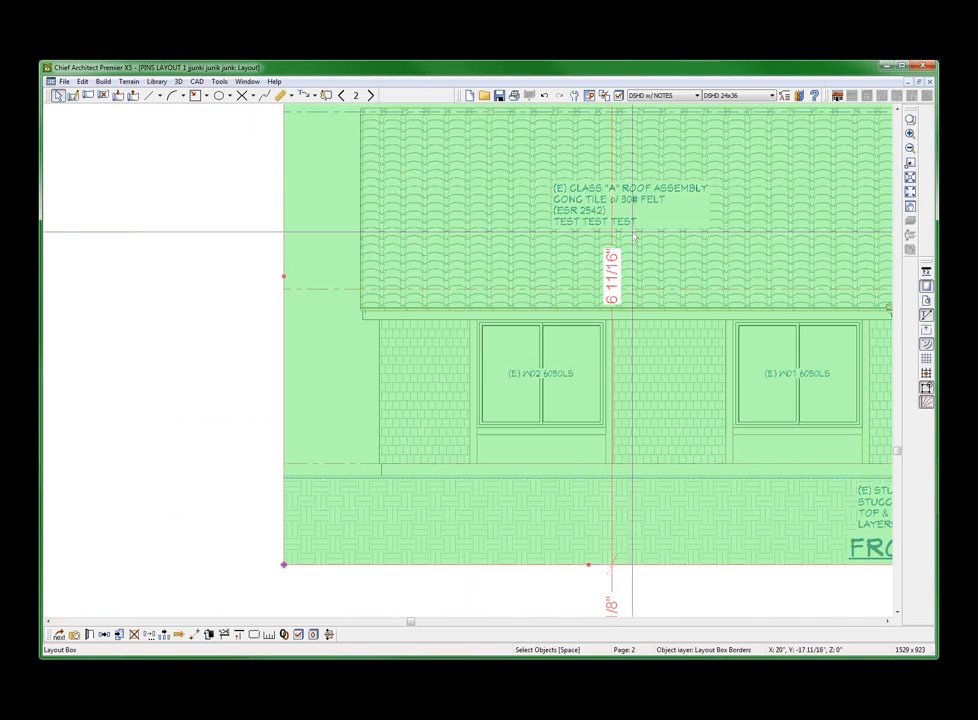
# Check the roof assembly note on the right elevation of page 2 for the edited macro text.
pyautogui.scroll(-6, 633, 237)
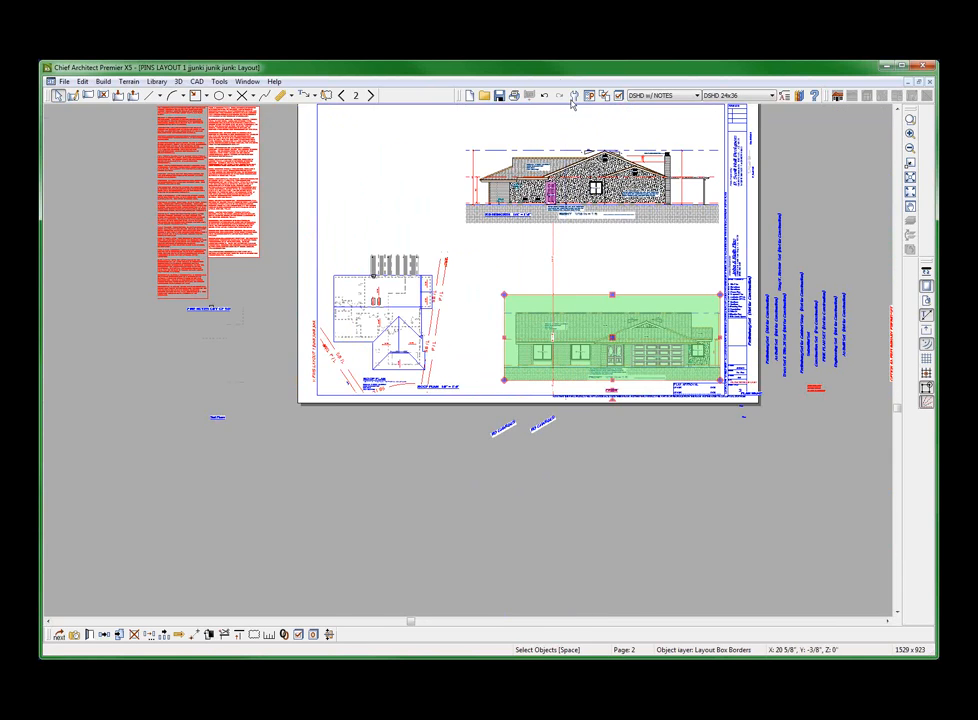
pyautogui.scroll(5, 555, 159)
pyautogui.click(524, 207)
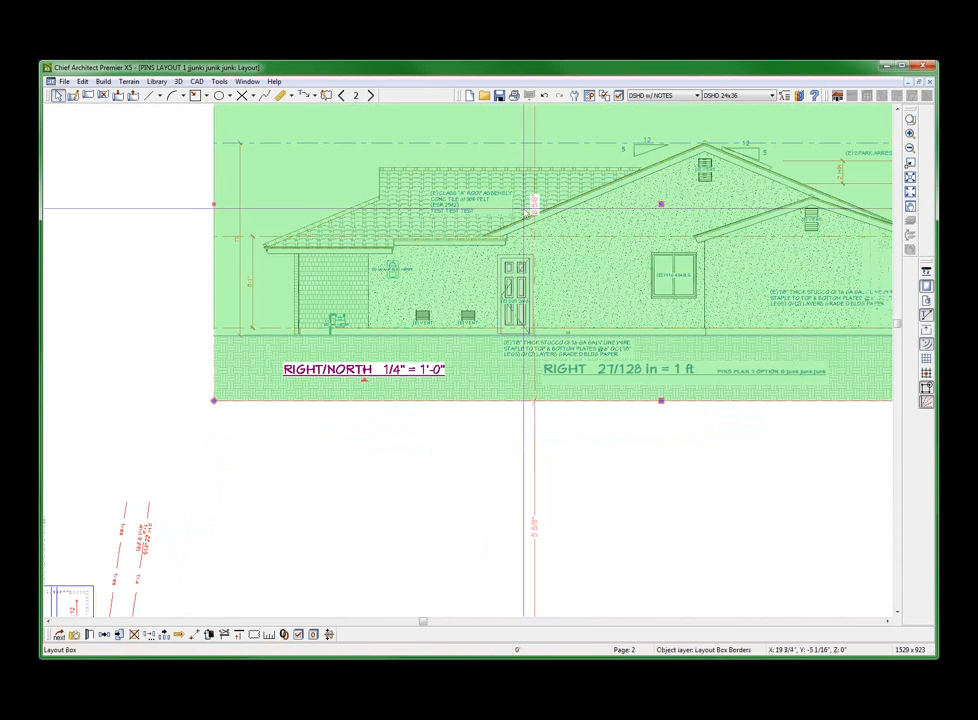
# Go to layout page 8 and open the X2 section view from its layout box.
pyautogui.click(356, 98)
pyautogui.write('8')
pyautogui.press('Return')
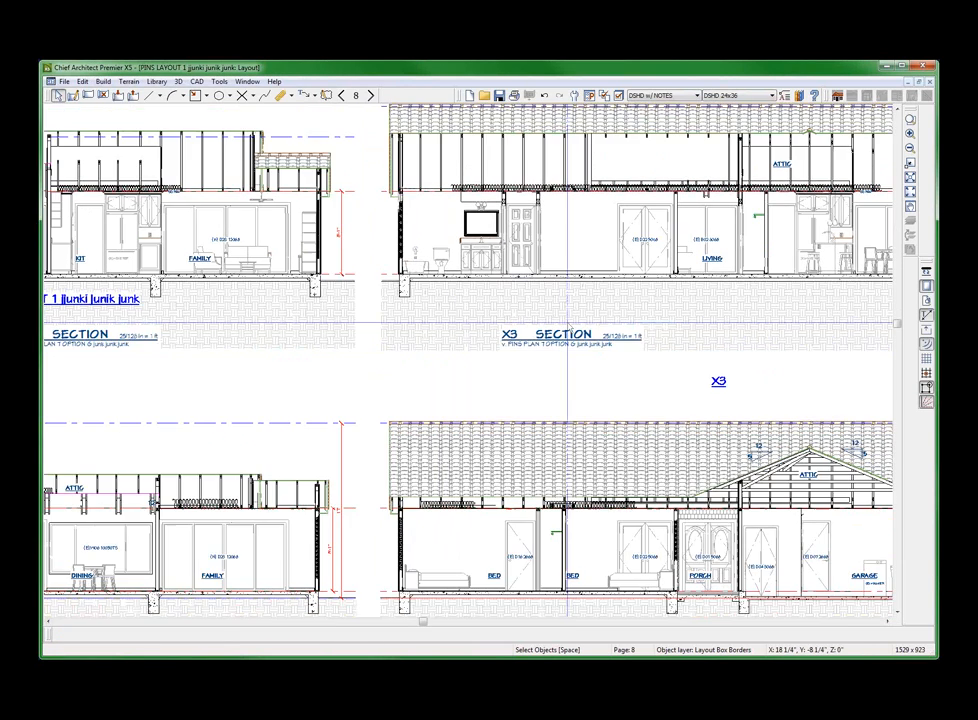
pyautogui.scroll(-5, 568, 325)
pyautogui.doubleClick(547, 399)
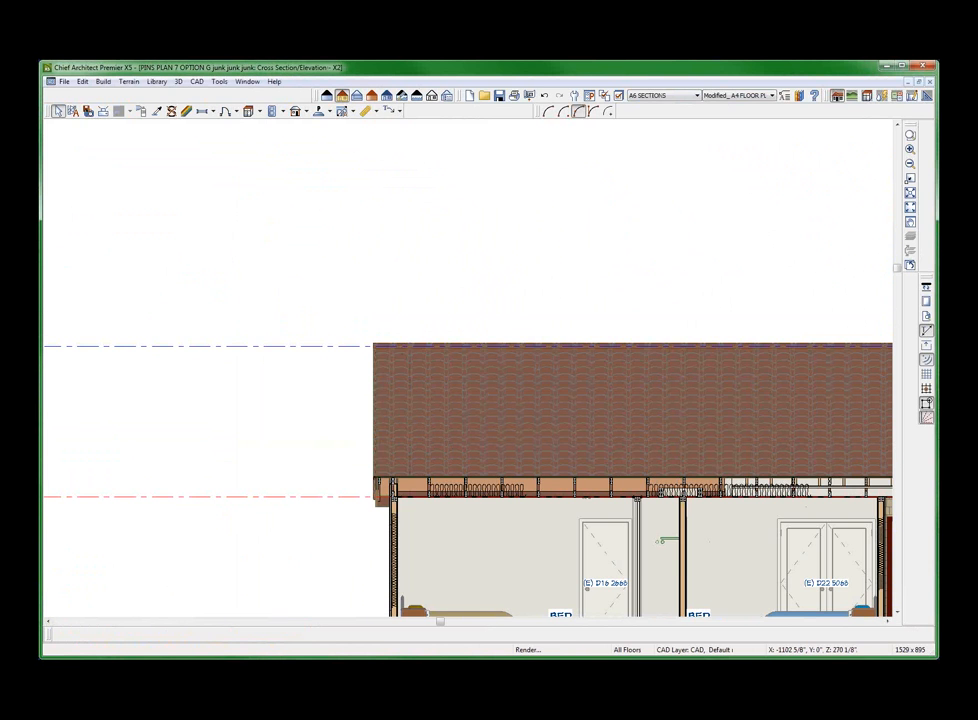
# Draw a leader line with a horizontal shoulder from the attic gable's roof slope to the space above the roof.
pyautogui.click(402, 112)
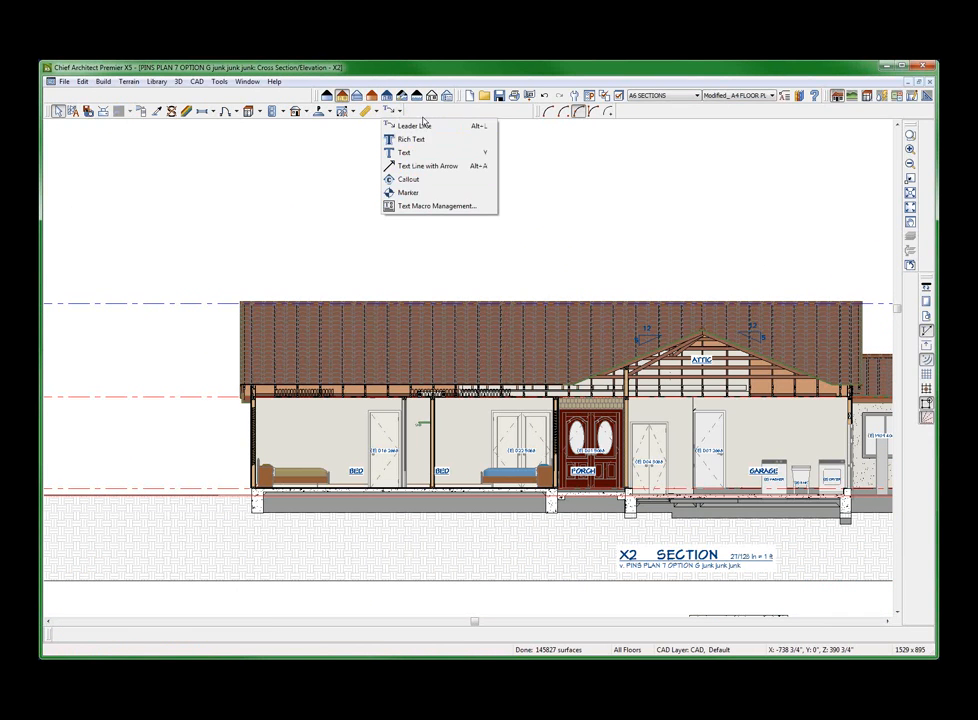
pyautogui.click(428, 127)
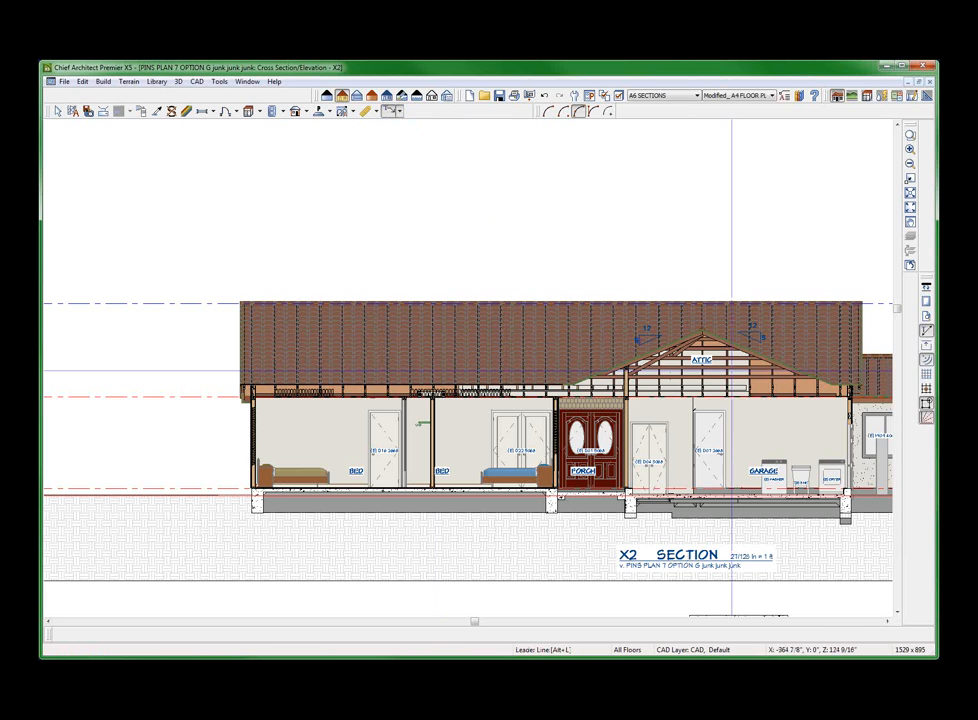
pyautogui.click(641, 299)
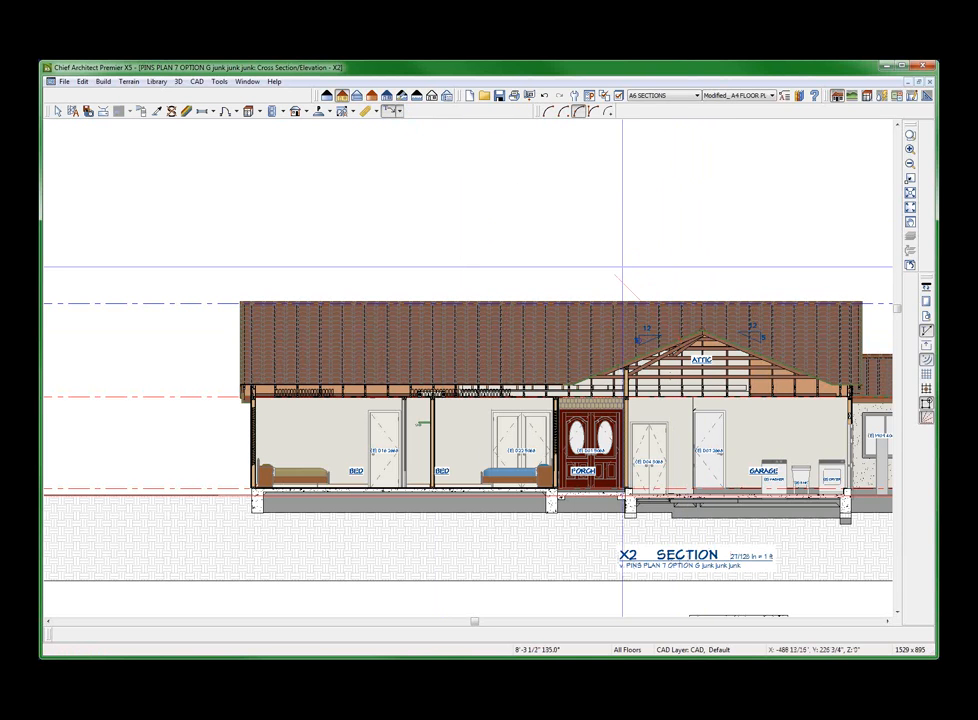
pyautogui.click(613, 272)
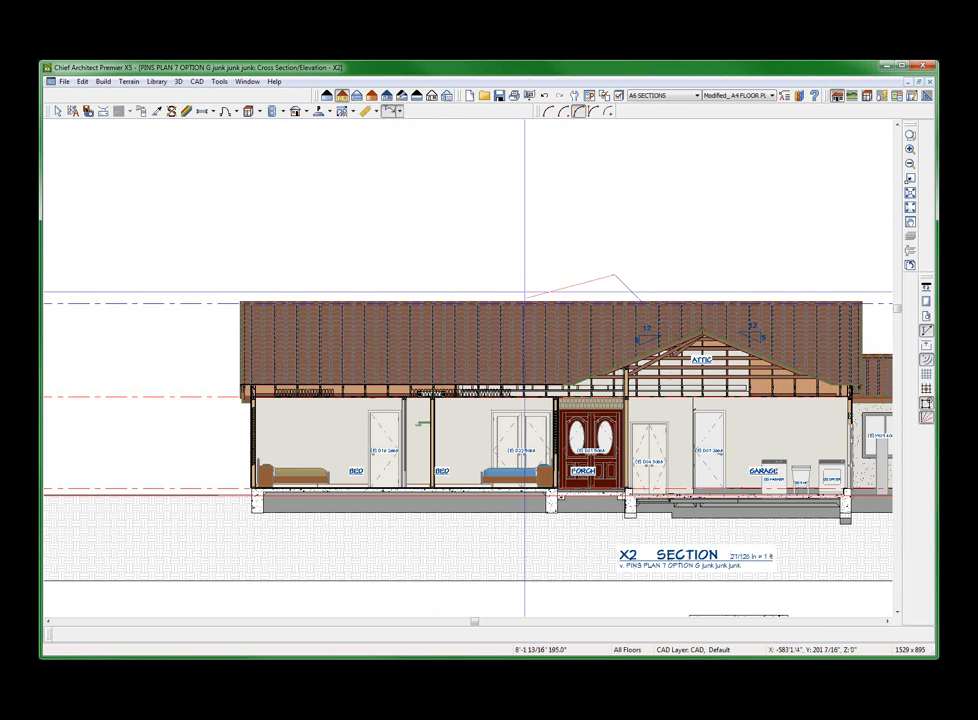
pyautogui.click(548, 274)
# Insert the user-defined macro (E) ROOFING TILE as the leader's note text and cancel the additional empty text dialog.
pyautogui.click(314, 134)
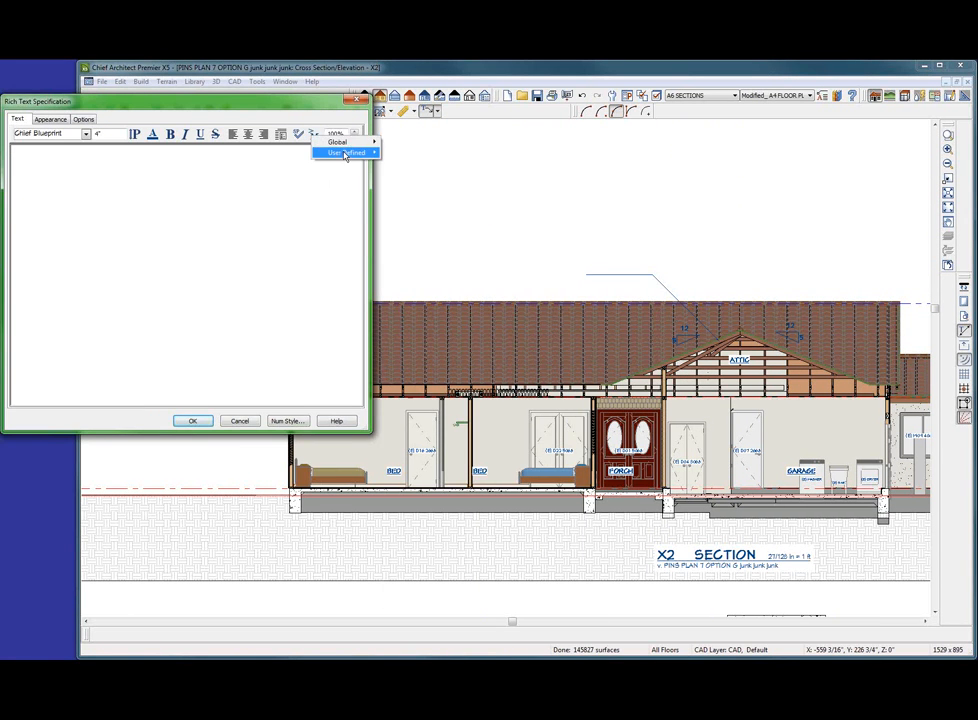
pyautogui.moveTo(350, 154)
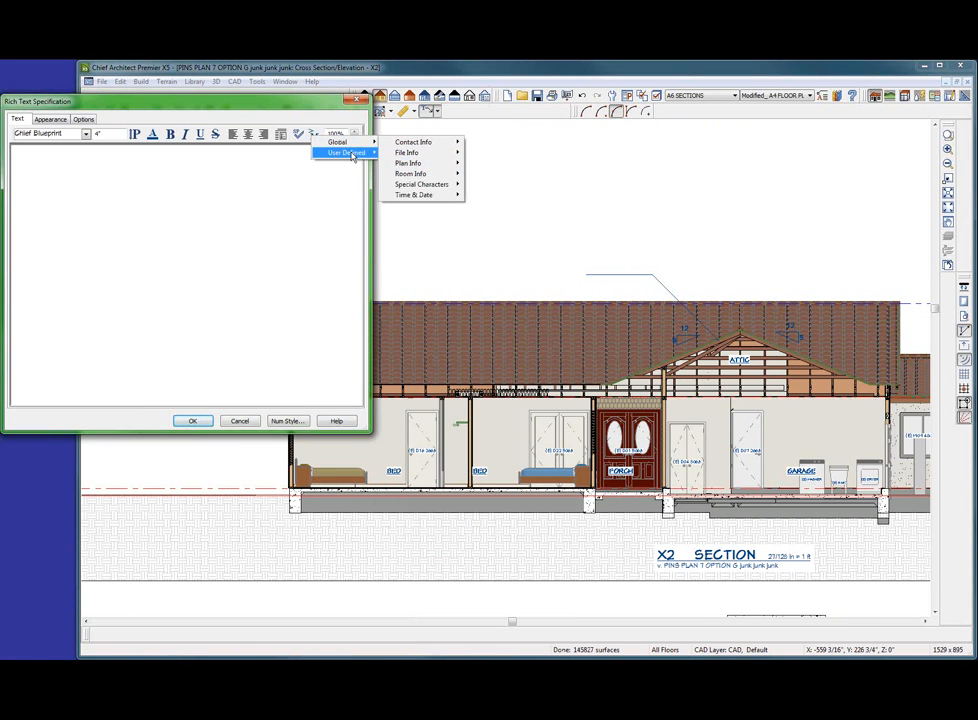
pyautogui.click(421, 162)
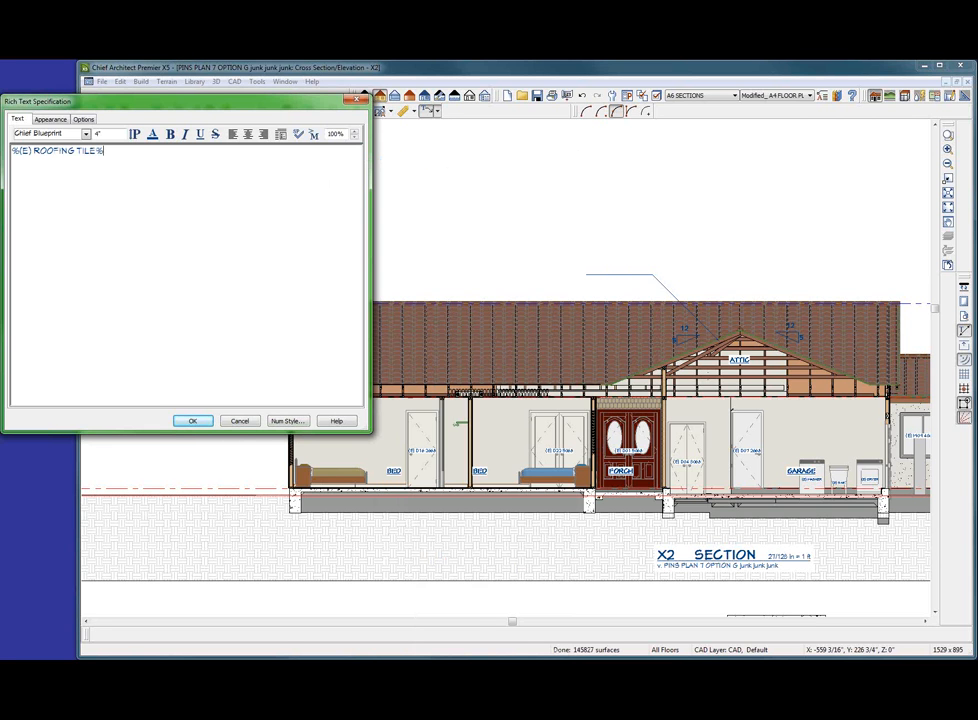
pyautogui.click(193, 421)
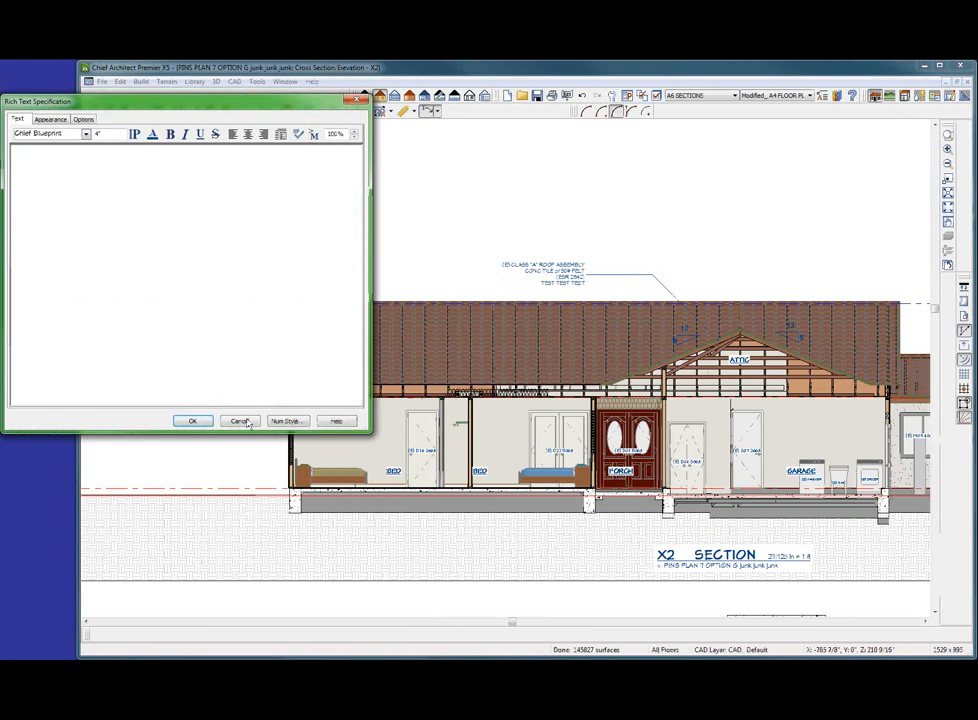
pyautogui.click(248, 424)
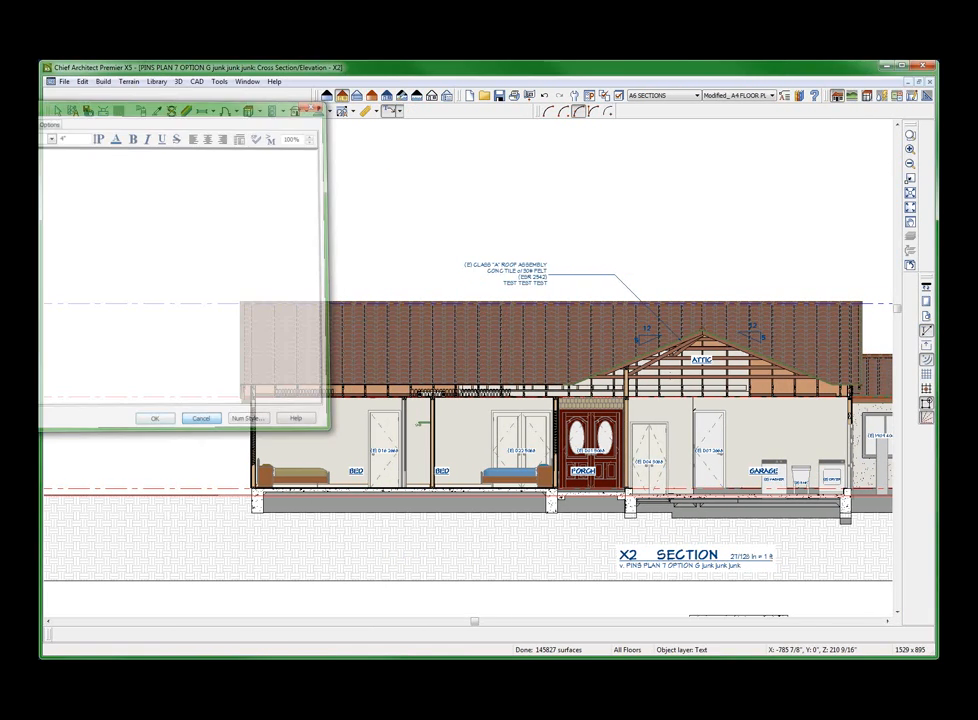
pyautogui.scroll(3, 600, 299)
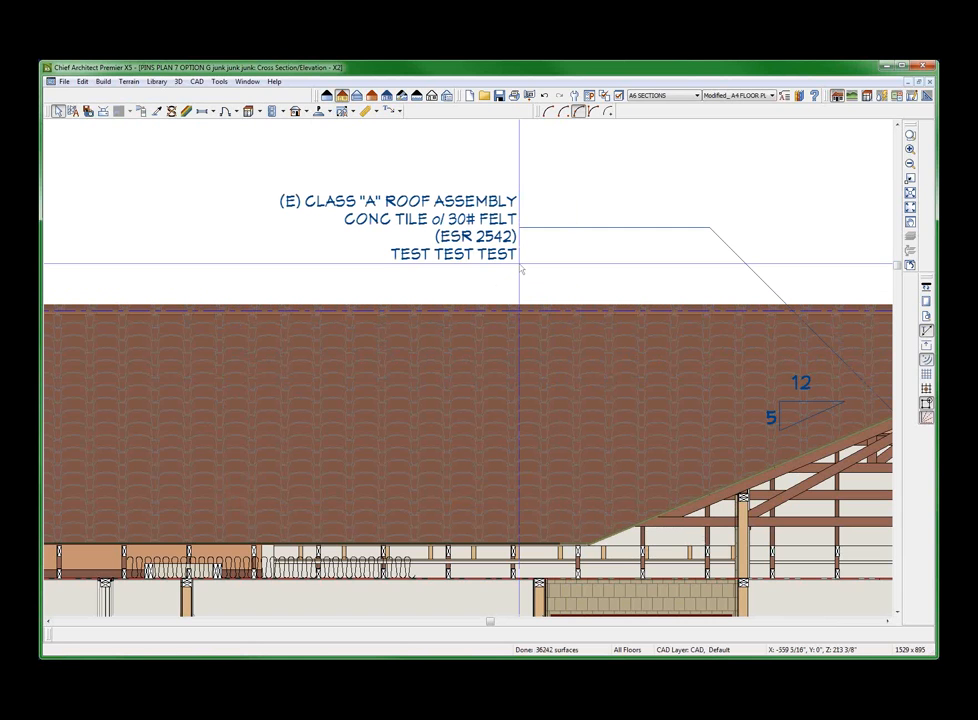
pyautogui.scroll(-2, 522, 270)
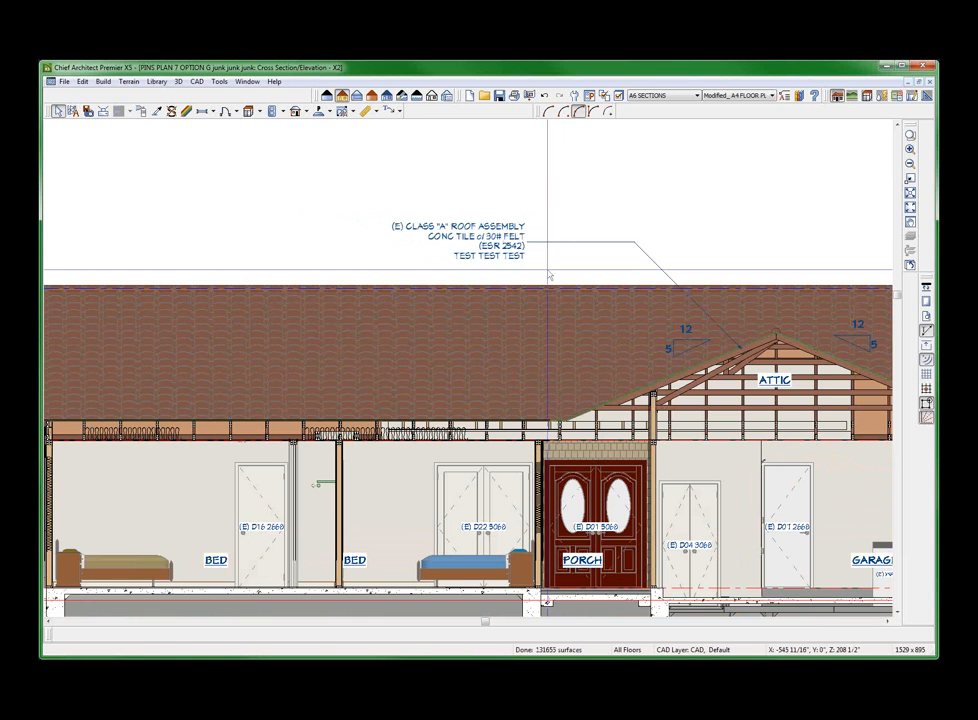
pyautogui.scroll(-2, 520, 336)
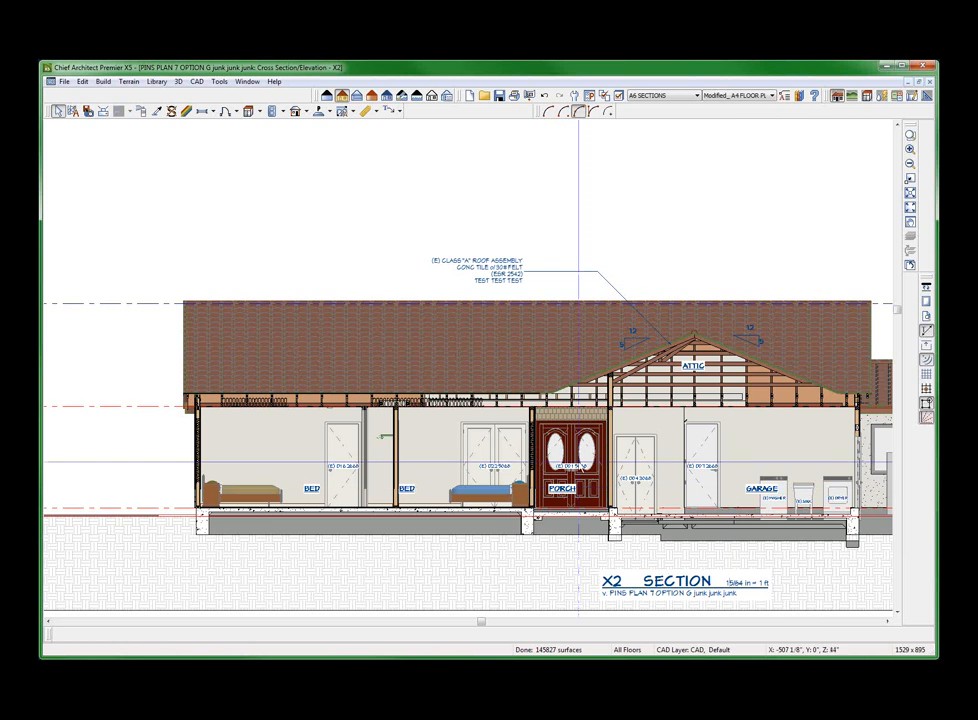
pyautogui.click(808, 407)
pyautogui.scroll(2, 809, 383)
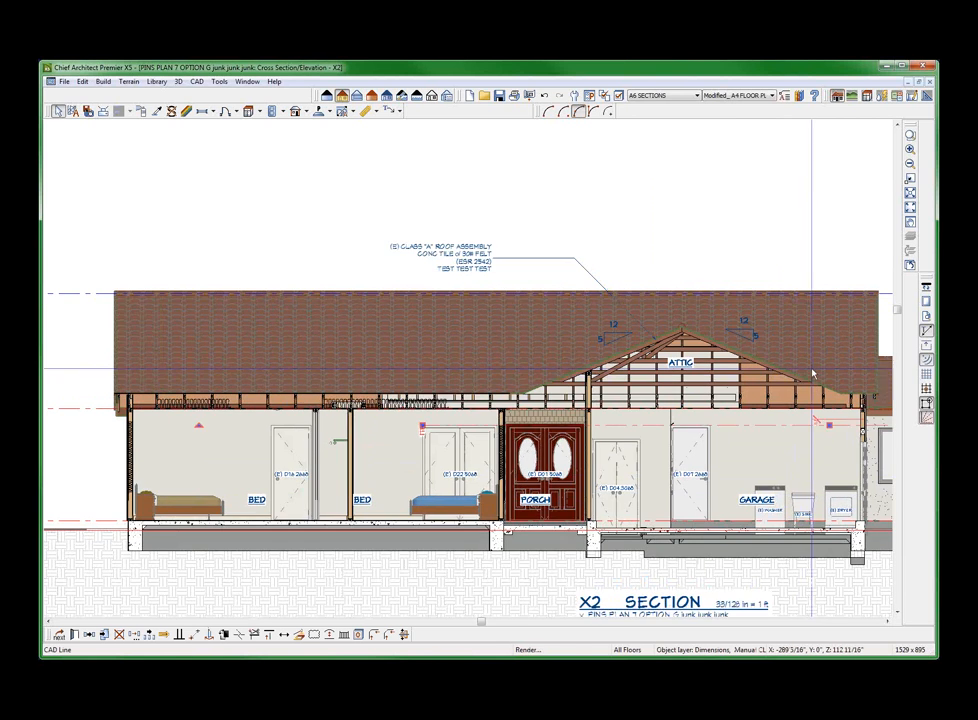
pyautogui.click(729, 314)
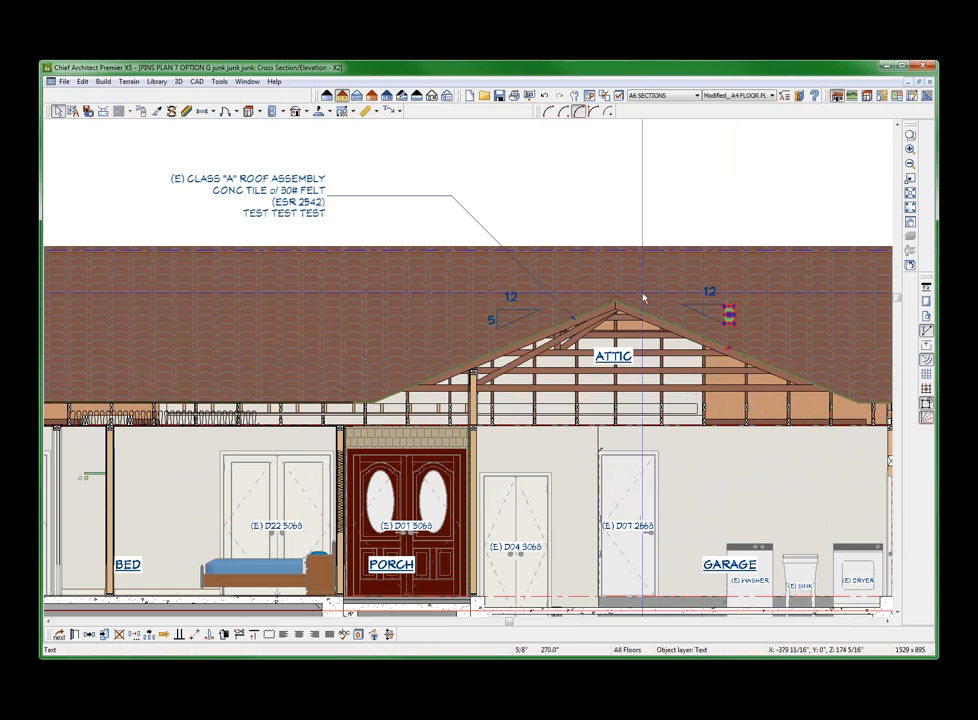
pyautogui.scroll(2, 663, 282)
pyautogui.hotkey('ctrl', 'e')
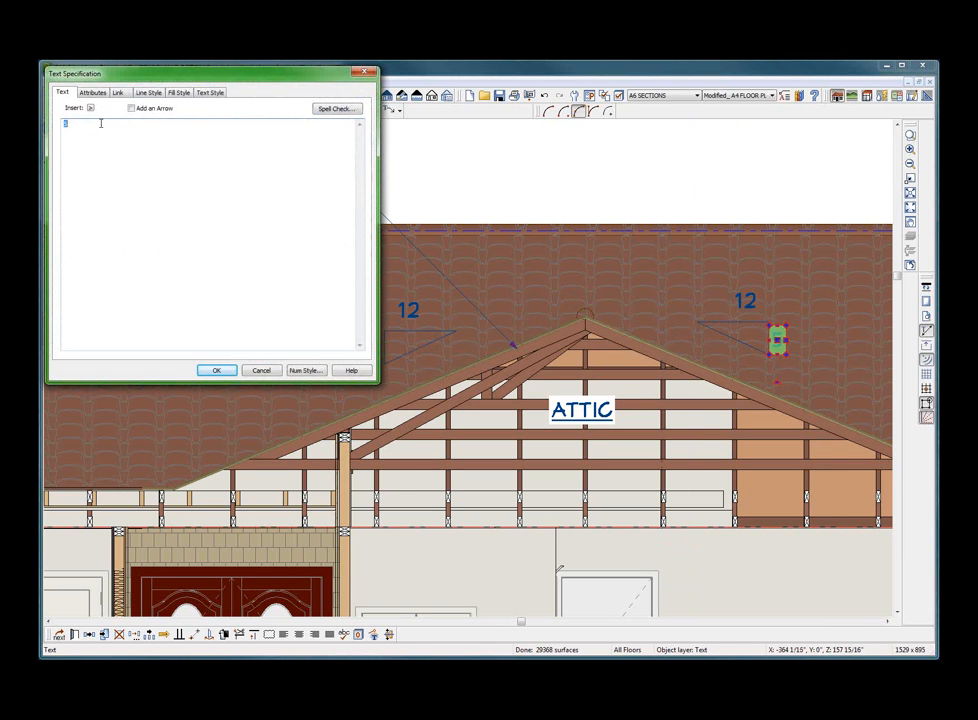
pyautogui.press('Delete')
pyautogui.click(90, 108)
pyautogui.moveTo(127, 122)
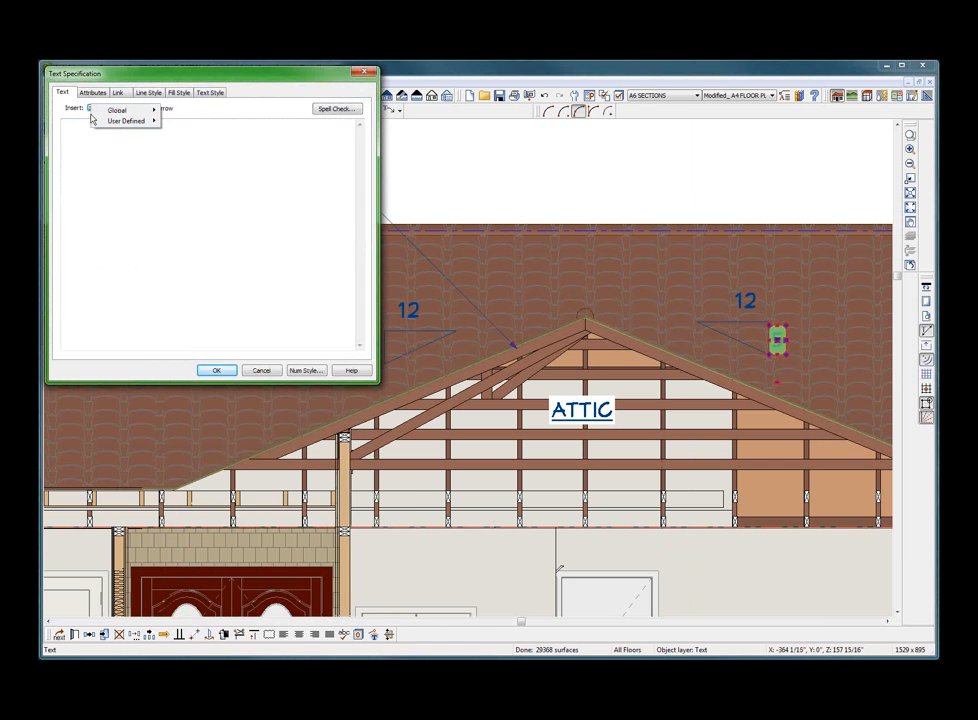
pyautogui.click(90, 148)
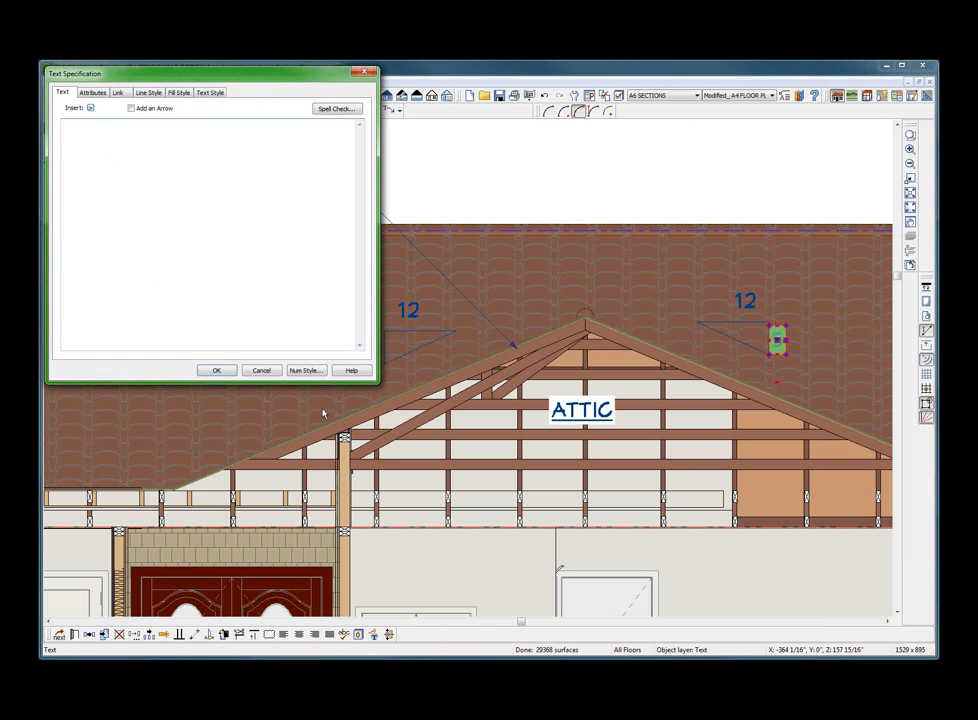
pyautogui.click(262, 371)
pyautogui.click(413, 398)
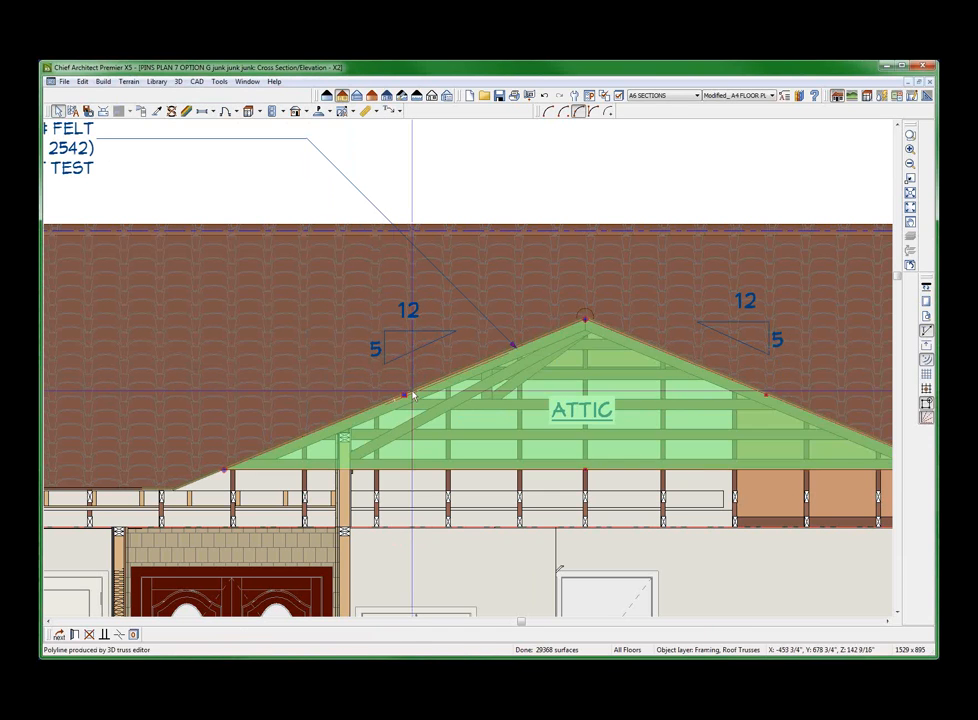
pyautogui.press('Escape')
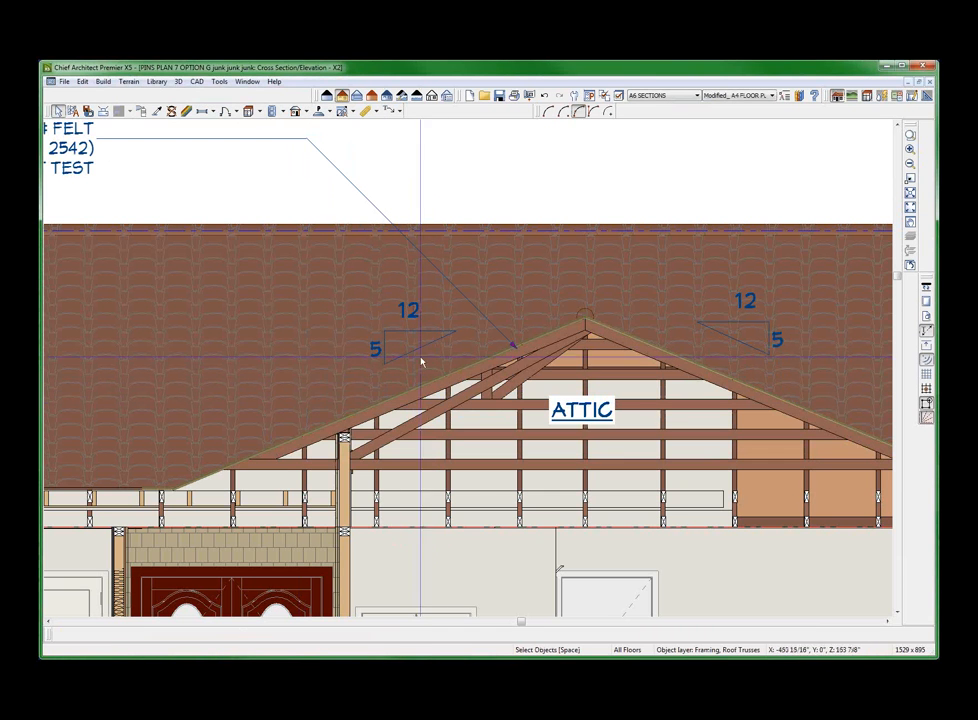
# Create a user-defined text macro named ROOF PITCH with the value 12 and close macro management.
pyautogui.click(197, 81)
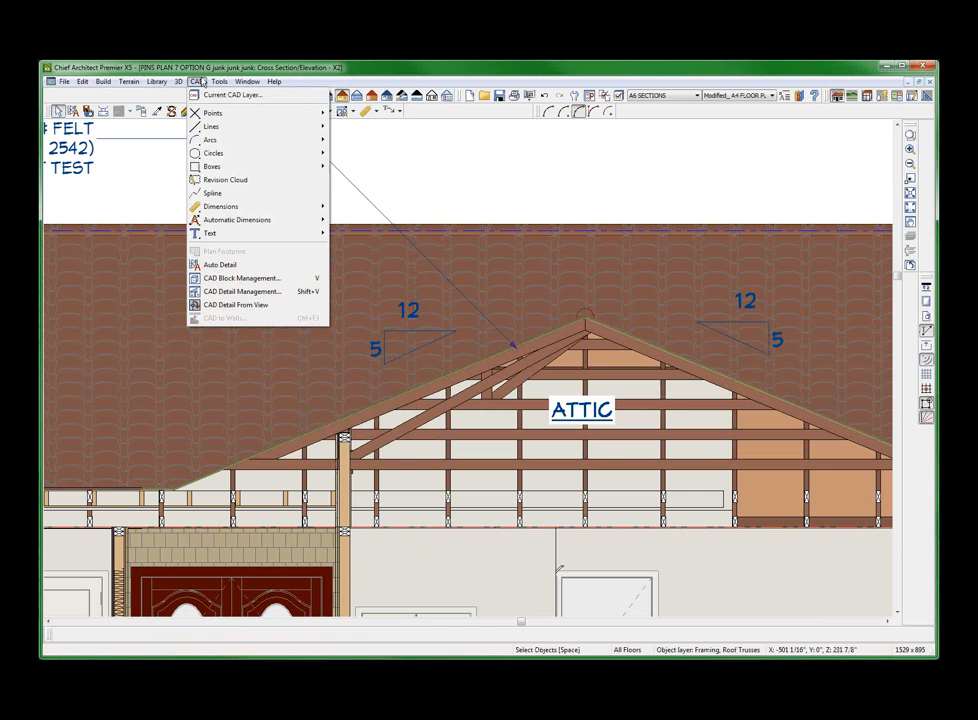
pyautogui.moveTo(212, 233)
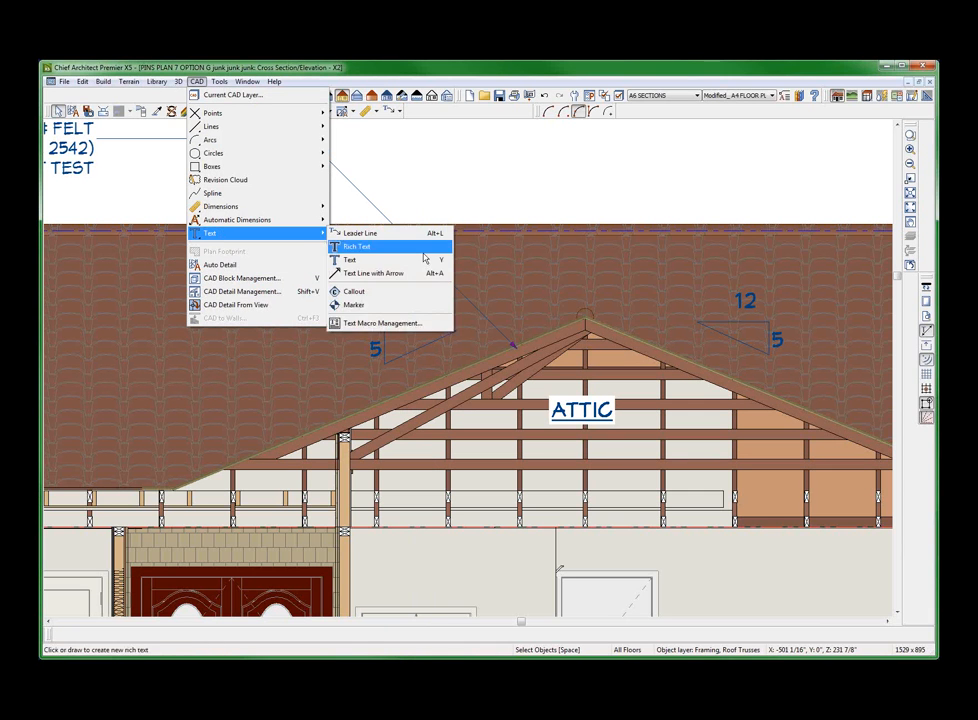
pyautogui.click(411, 323)
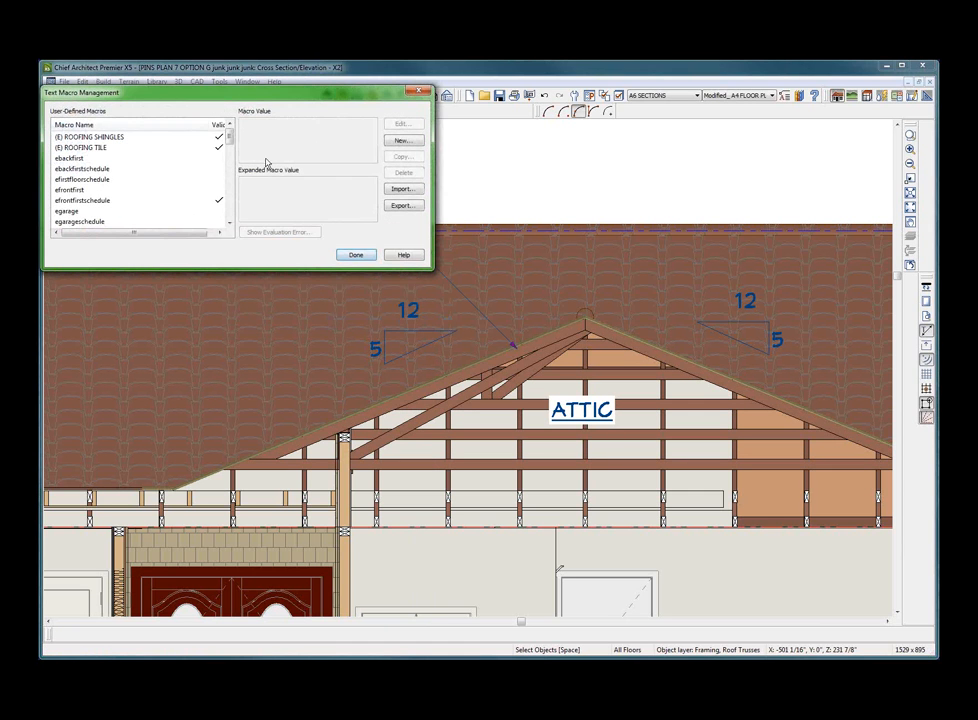
pyautogui.click(400, 141)
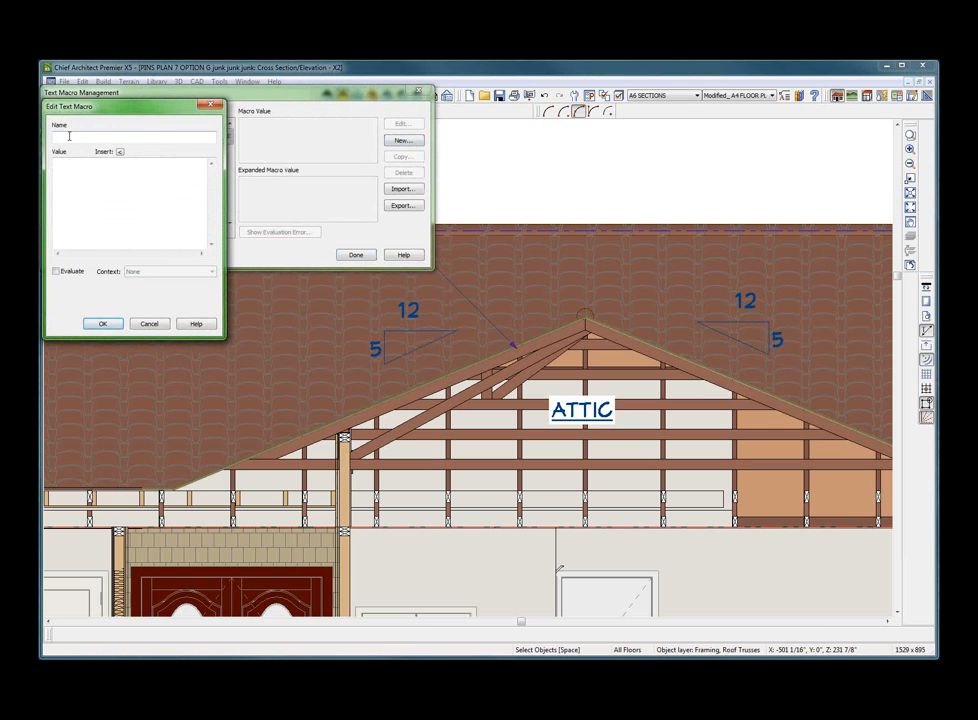
pyautogui.write('OOF PITCH')
pyautogui.click(56, 162)
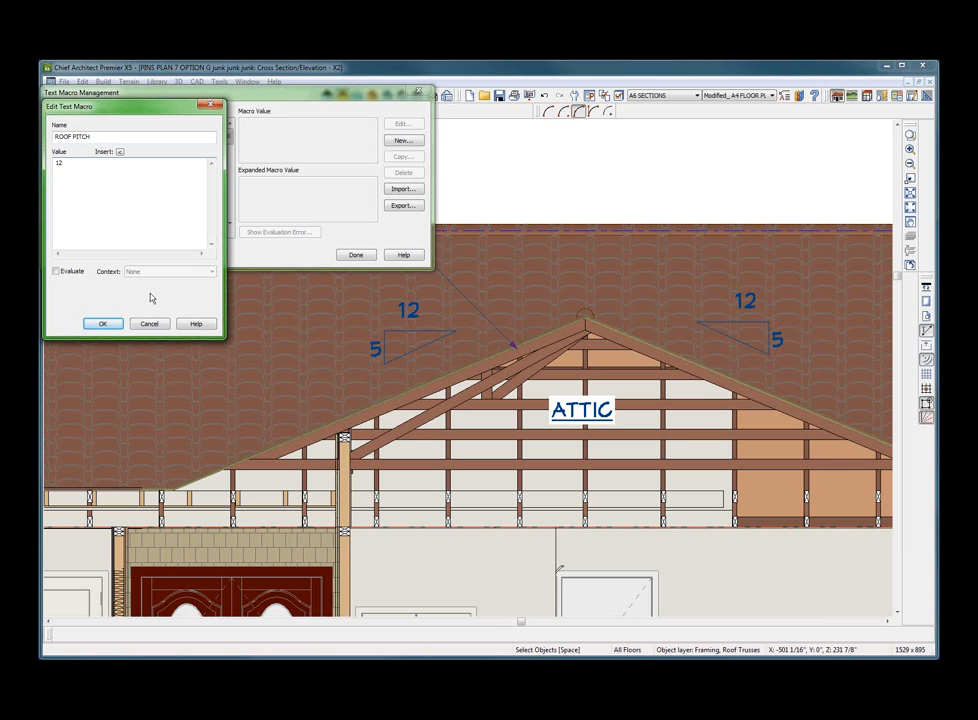
pyautogui.click(100, 324)
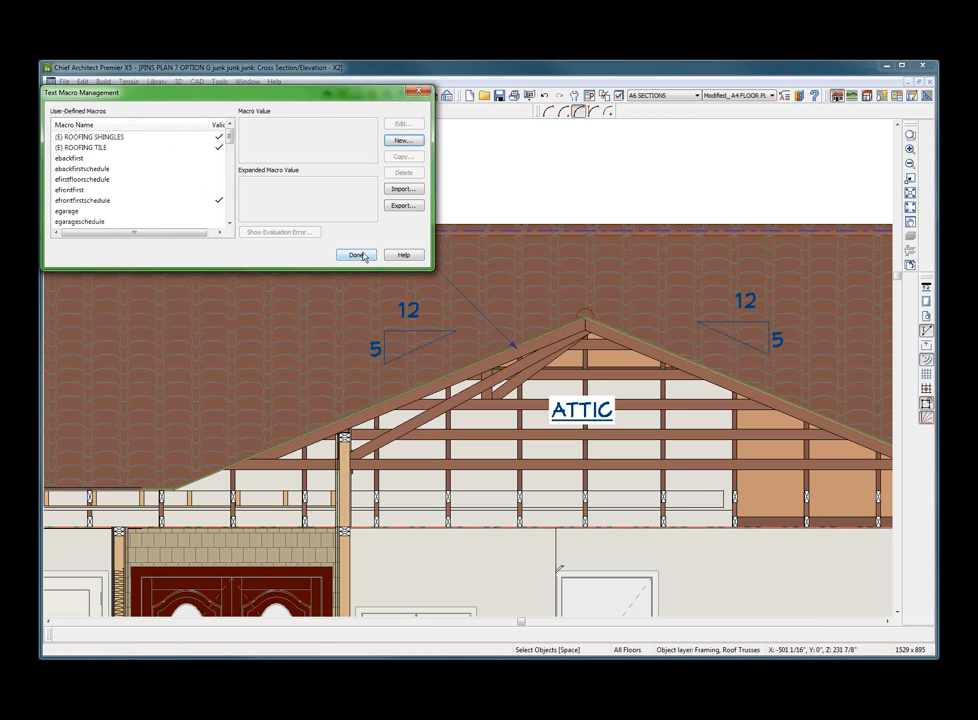
pyautogui.click(362, 256)
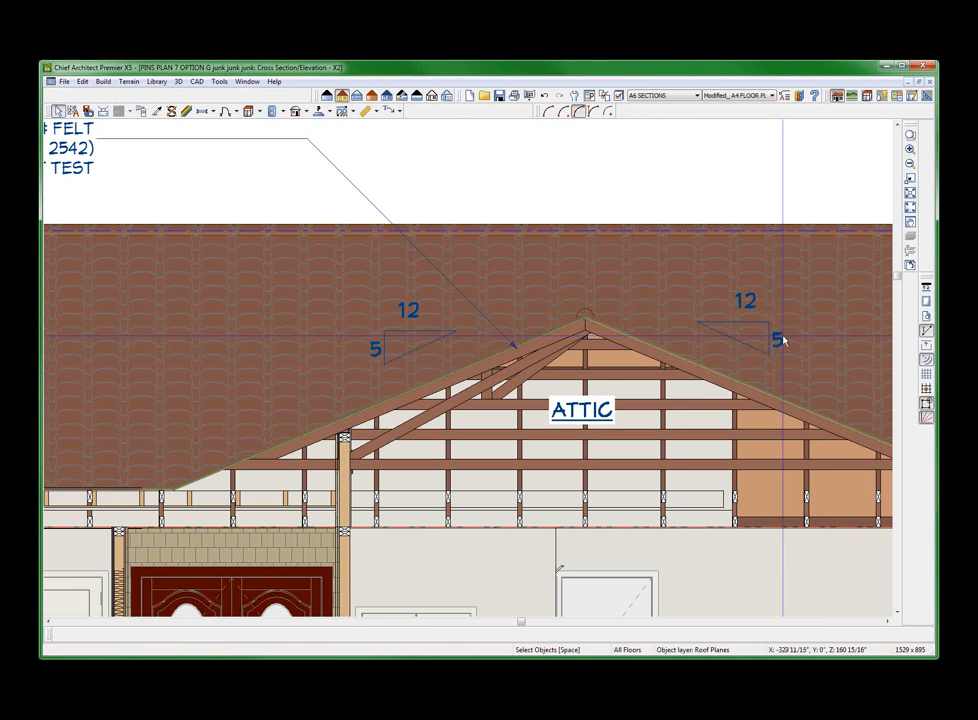
# Replace the rise number 5 in both roof pitch symbols beside the attic gable with the ROOF PITCH macro.
pyautogui.click(779, 340)
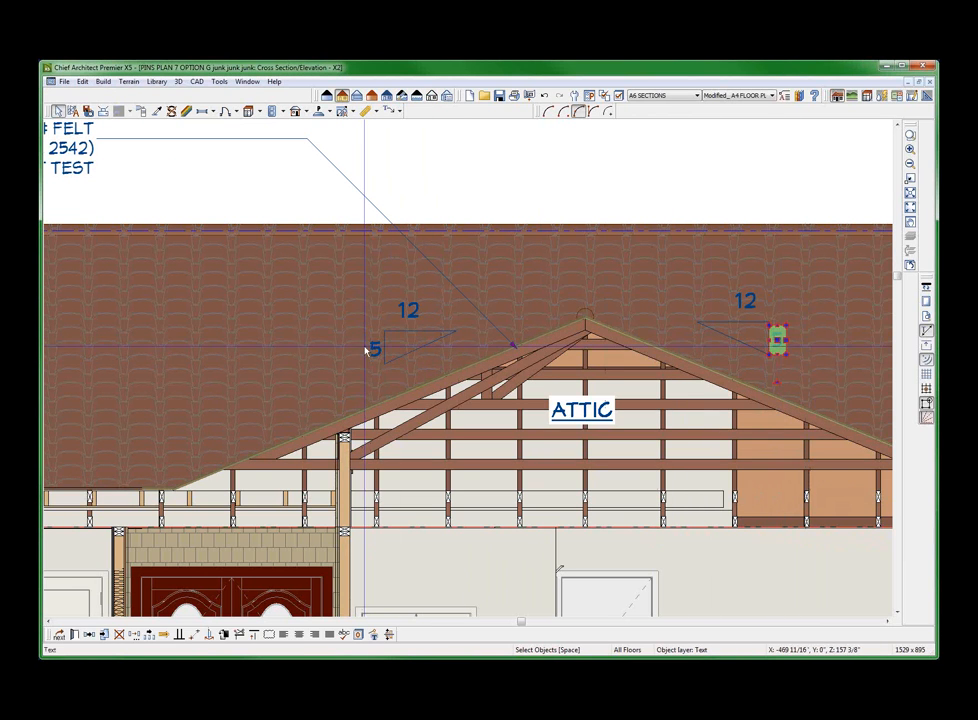
pyautogui.keyDown('shift'); pyautogui.click(368, 345); pyautogui.keyUp('shift')
pyautogui.hotkey('ctrl', 'e')
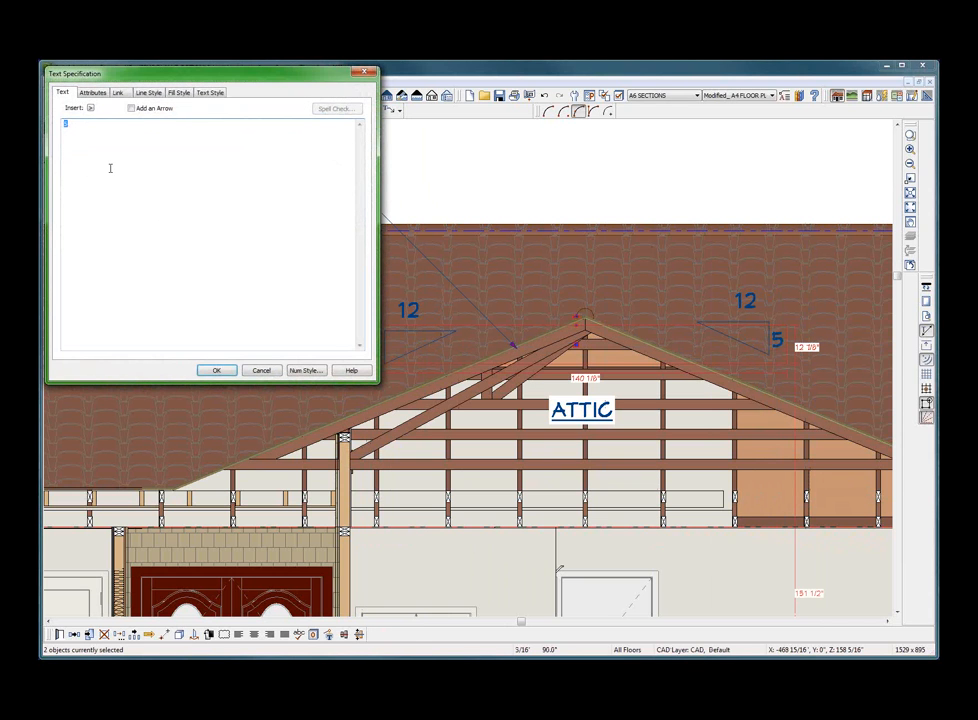
pyautogui.click(90, 107)
pyautogui.moveTo(114, 125)
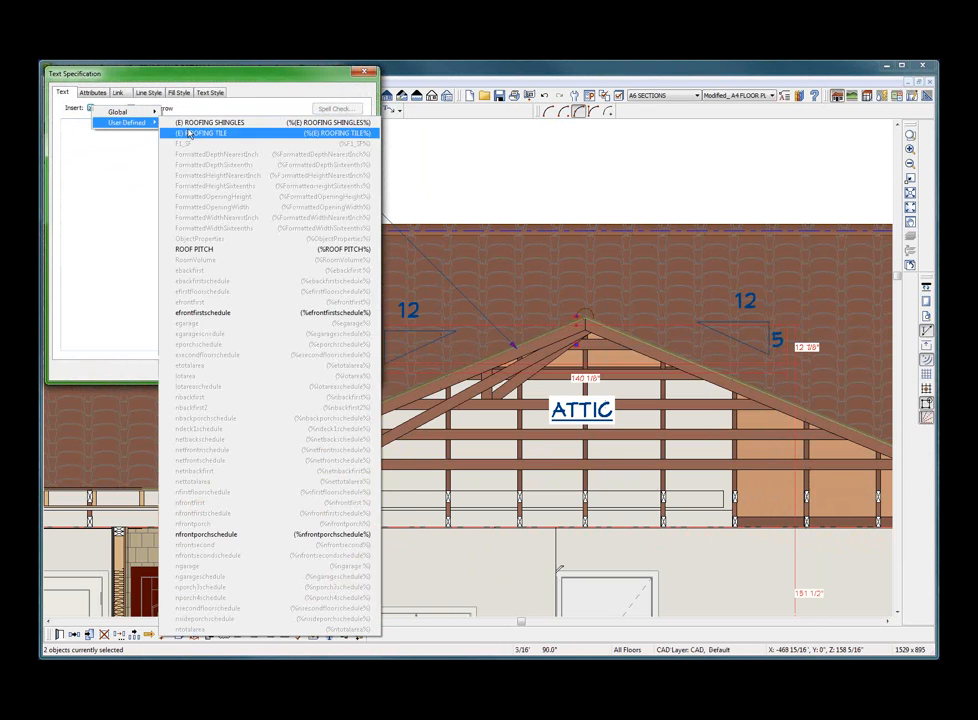
pyautogui.click(206, 248)
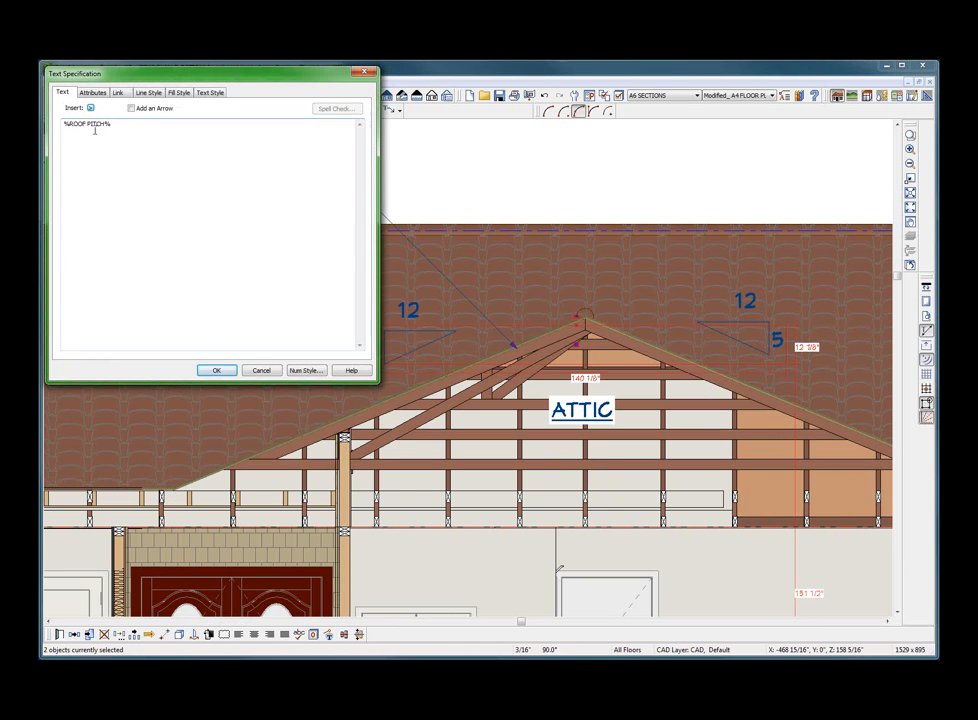
pyautogui.click(216, 370)
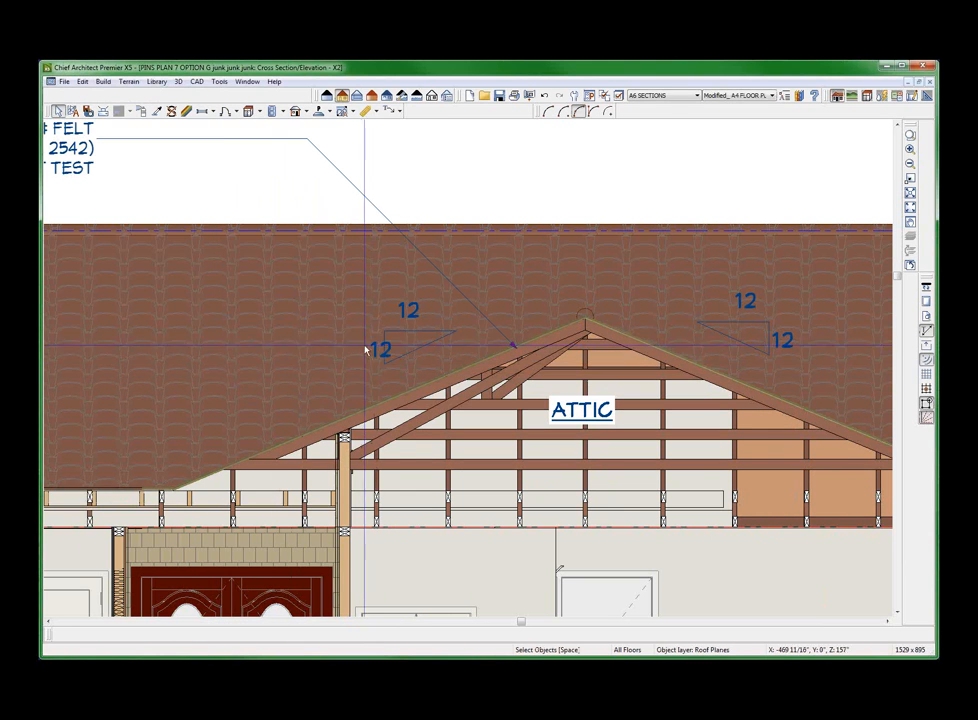
# Move the rise label of the pitch symbol on the attic gable's left slope slightly left, clear of its triangle.
pyautogui.click(380, 349)
pyautogui.moveTo(380, 349); pyautogui.dragTo(360, 346)
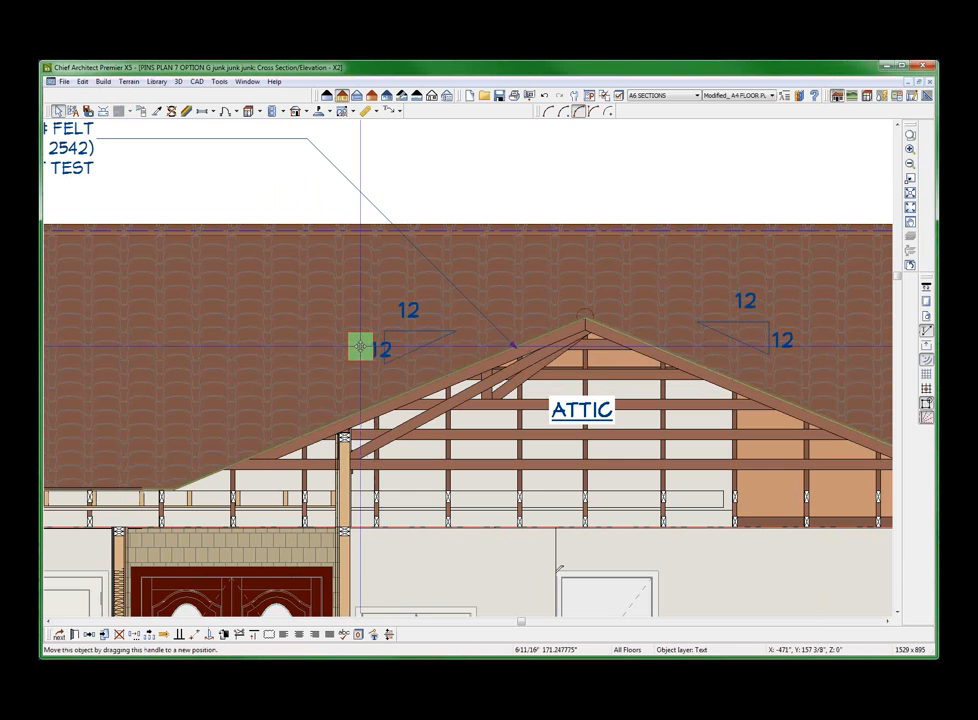
pyautogui.press('Escape')
# Tile the open windows and examine the roof pitch symbols of the X1 section on layout page 8.
pyautogui.hotkey('shift', 'F4')
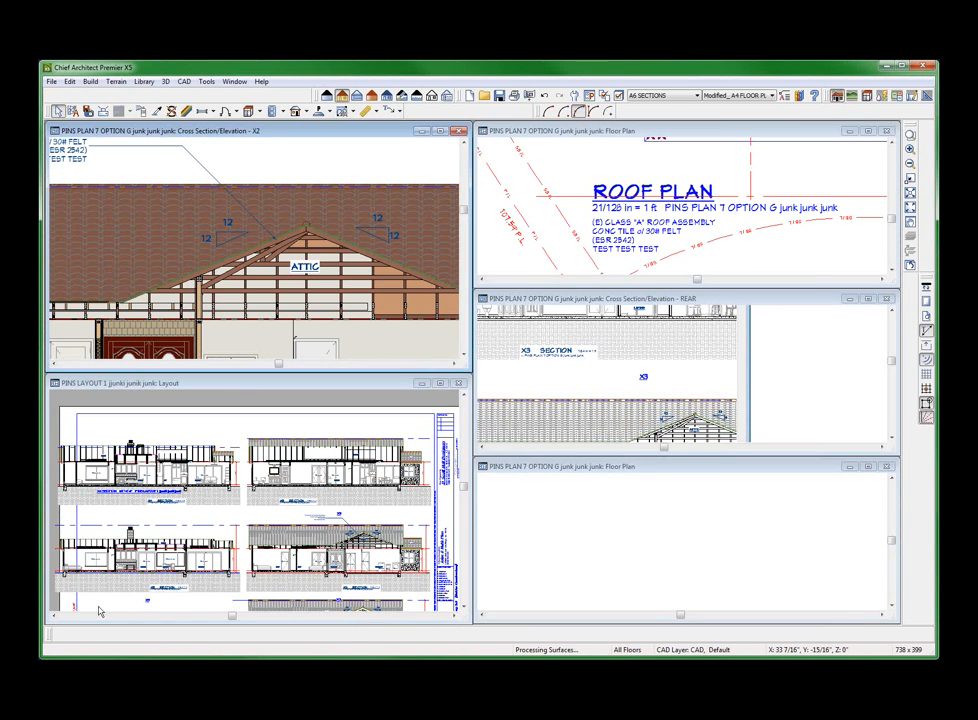
pyautogui.click(258, 497)
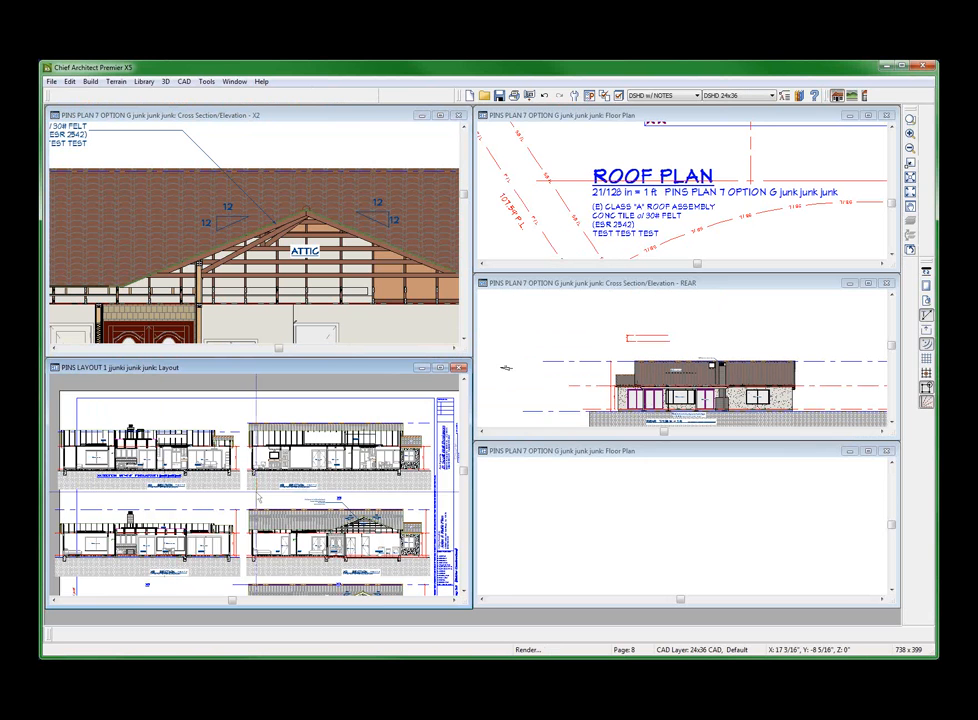
pyautogui.scroll(-2, 258, 497)
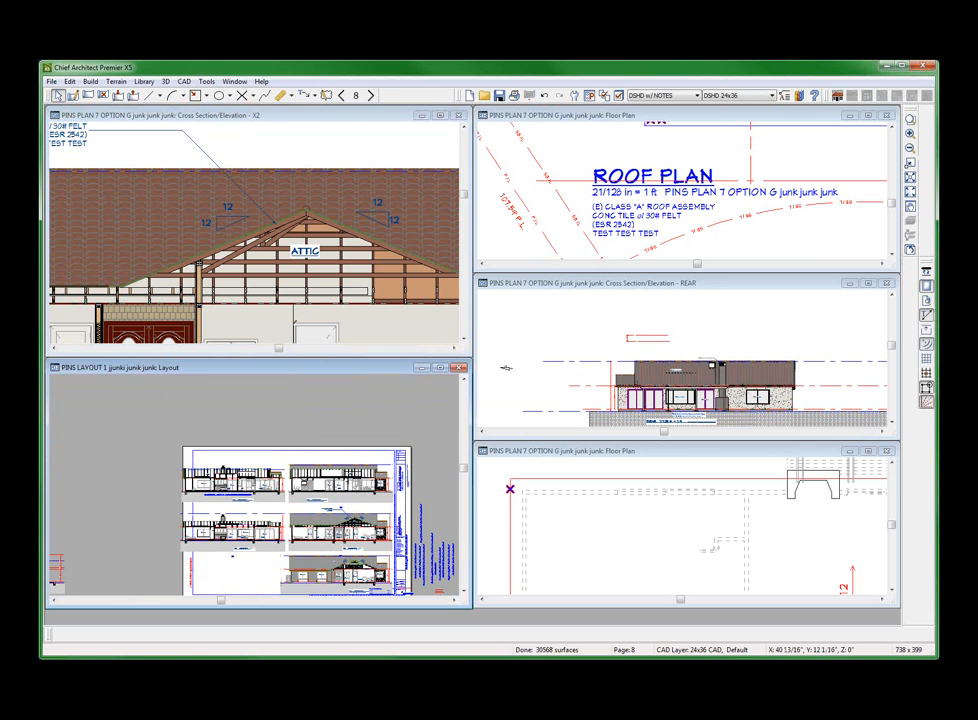
pyautogui.click(440, 368)
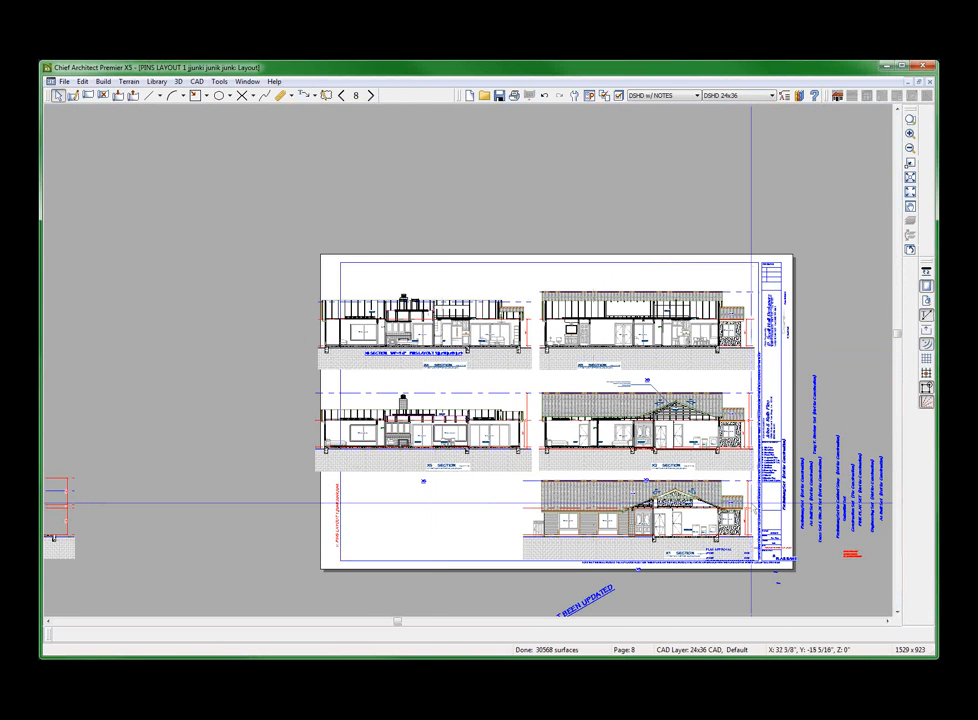
pyautogui.scroll(5, 710, 522)
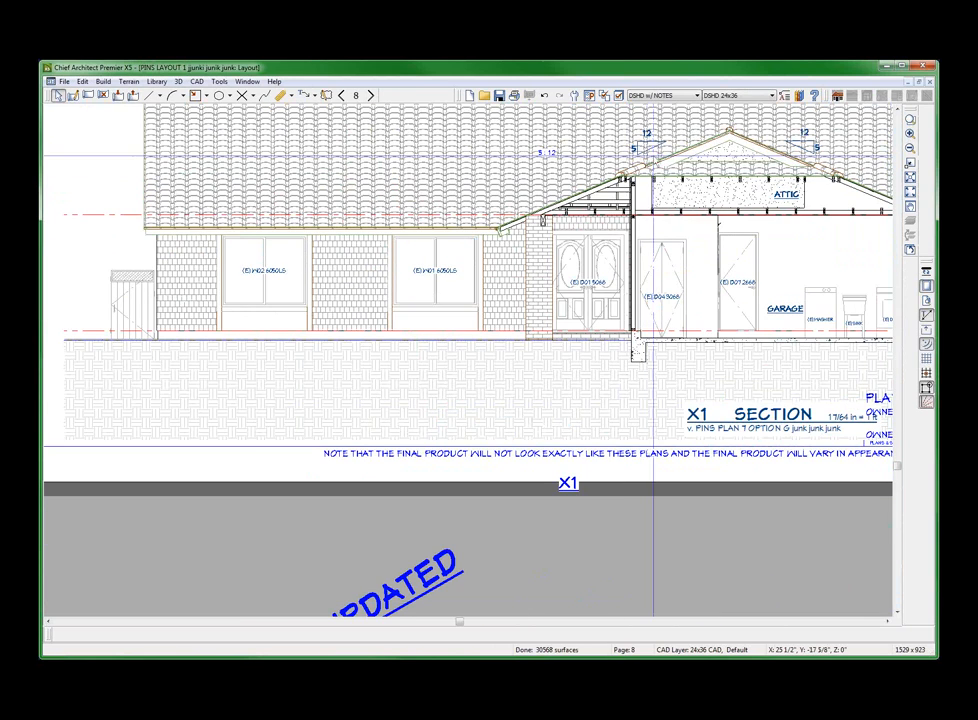
pyautogui.scroll(2, 848, 97)
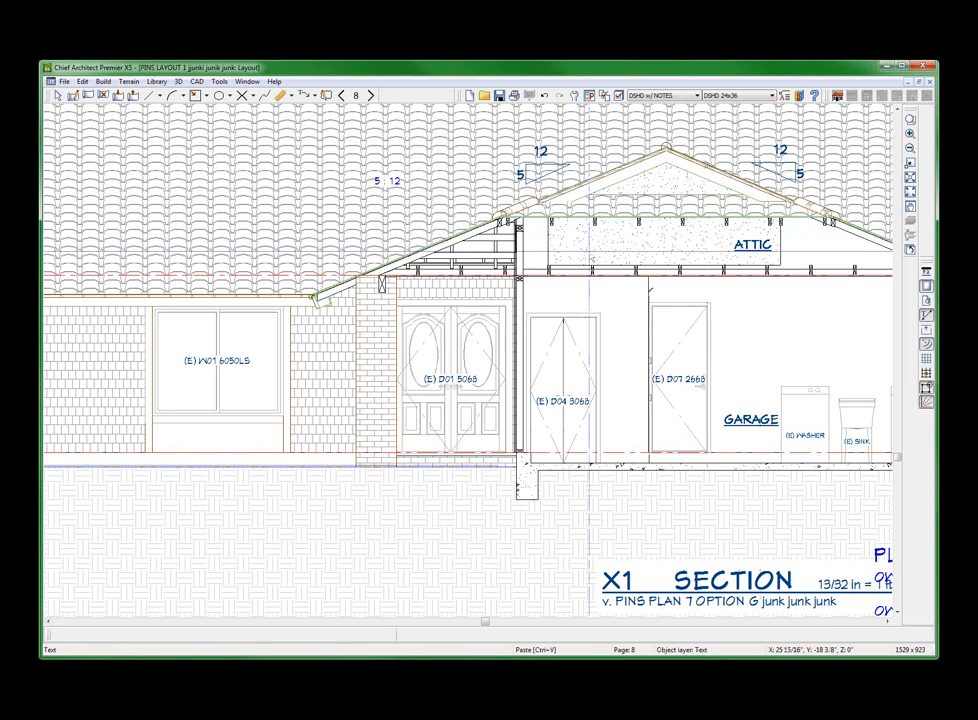
pyautogui.click(587, 262)
pyautogui.scroll(-2, 555, 374)
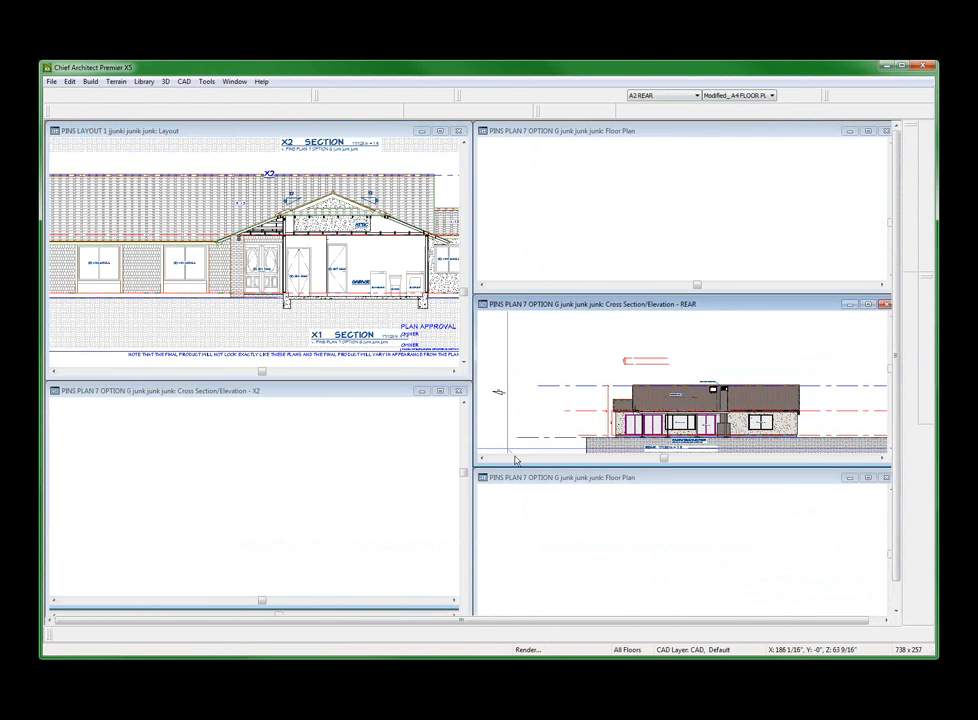
# Activate the roof plan and create a user-defined text macro named PITCH 5 with the value 5.
pyautogui.click(649, 210)
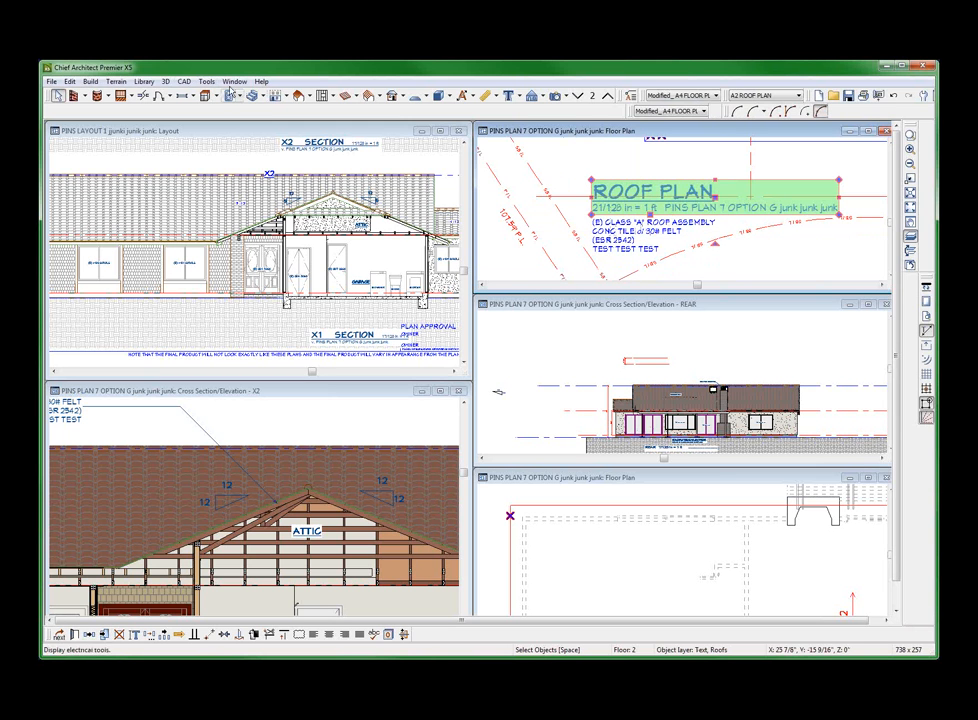
pyautogui.click(207, 83)
pyautogui.moveTo(183, 81)
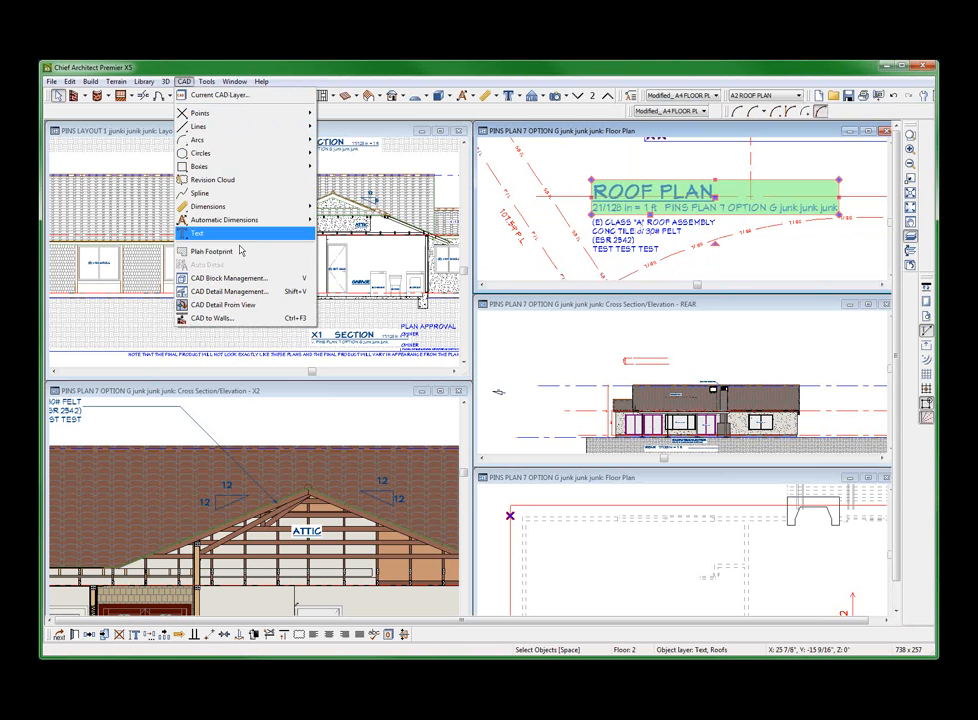
pyautogui.moveTo(263, 237)
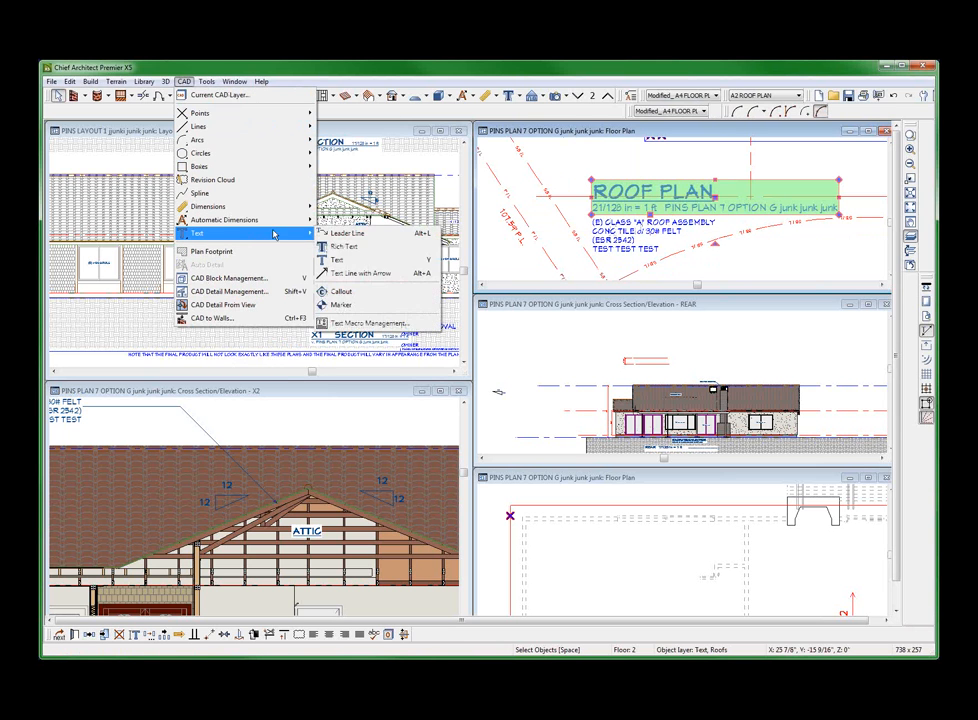
pyautogui.click(362, 322)
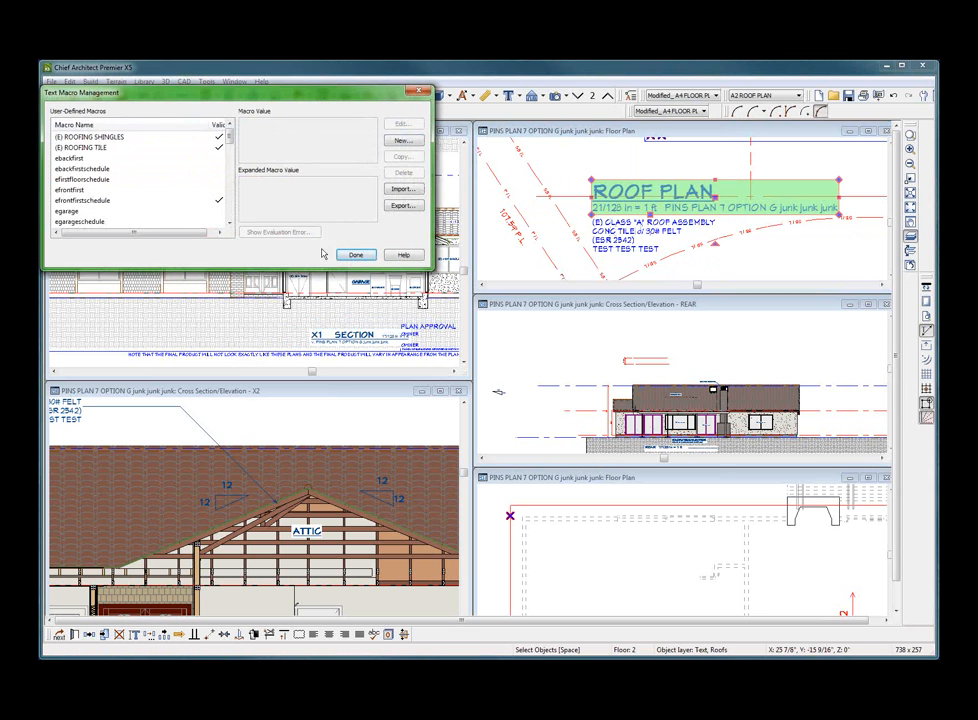
pyautogui.click(401, 142)
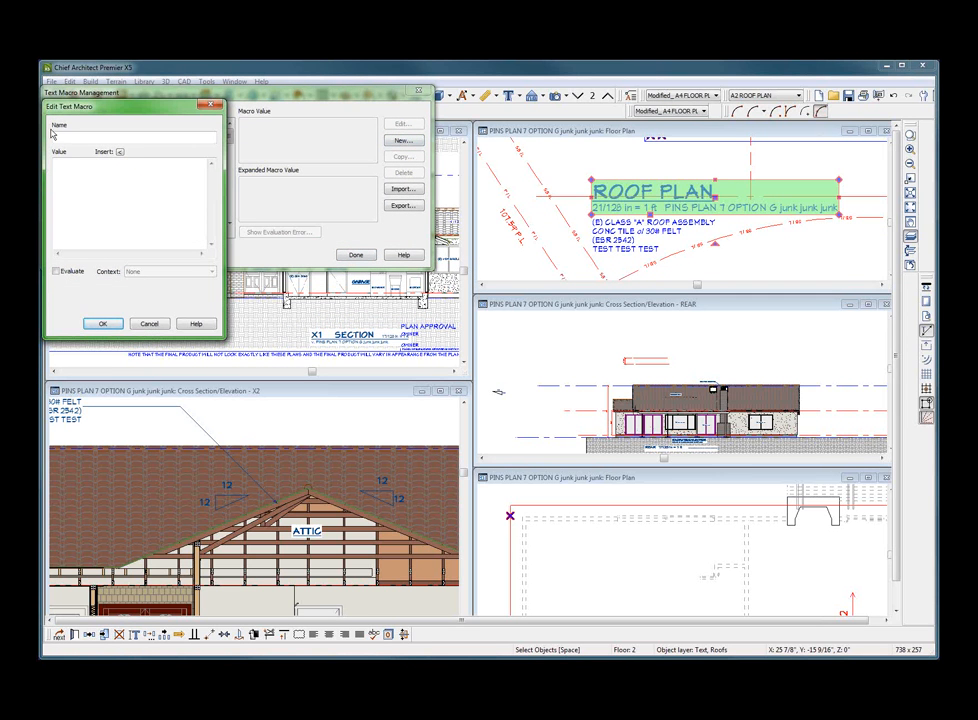
pyautogui.write('PITCH 5')
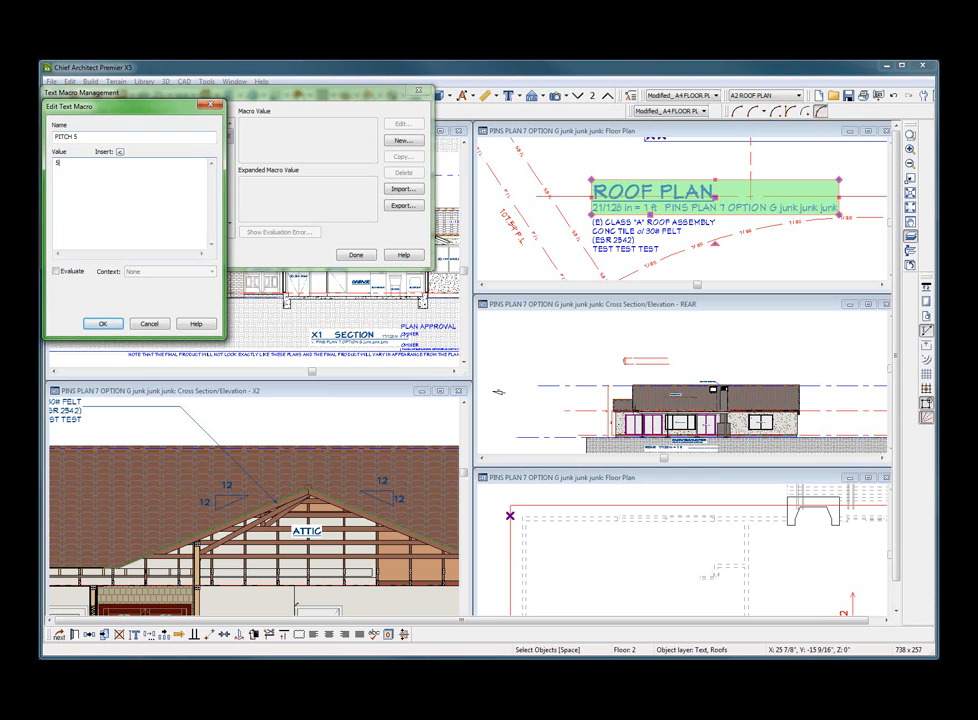
pyautogui.click(102, 323)
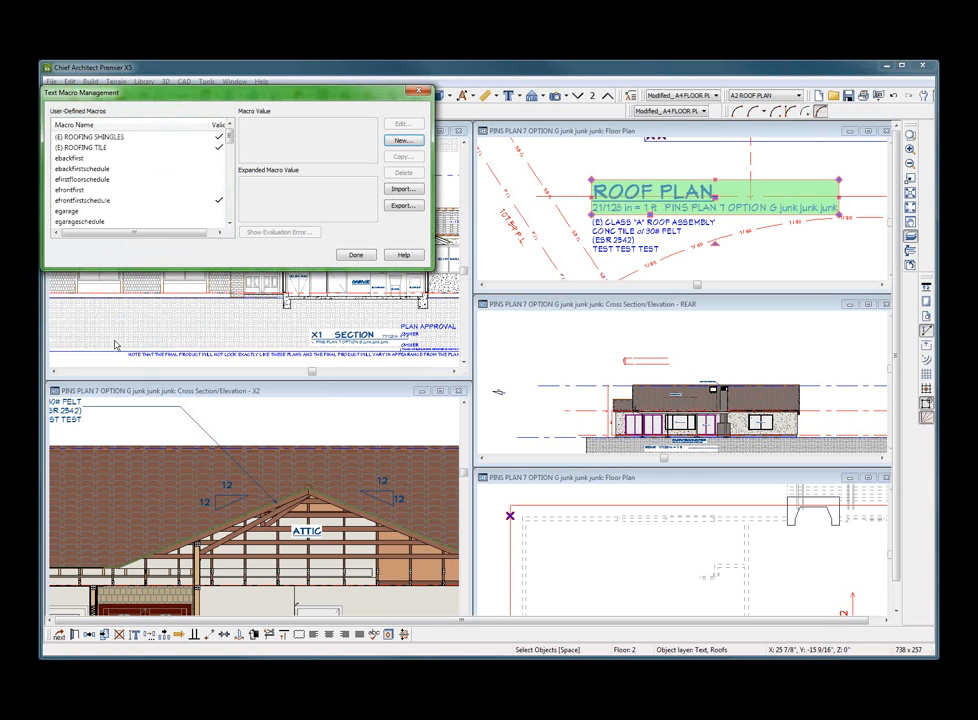
pyautogui.click(402, 141)
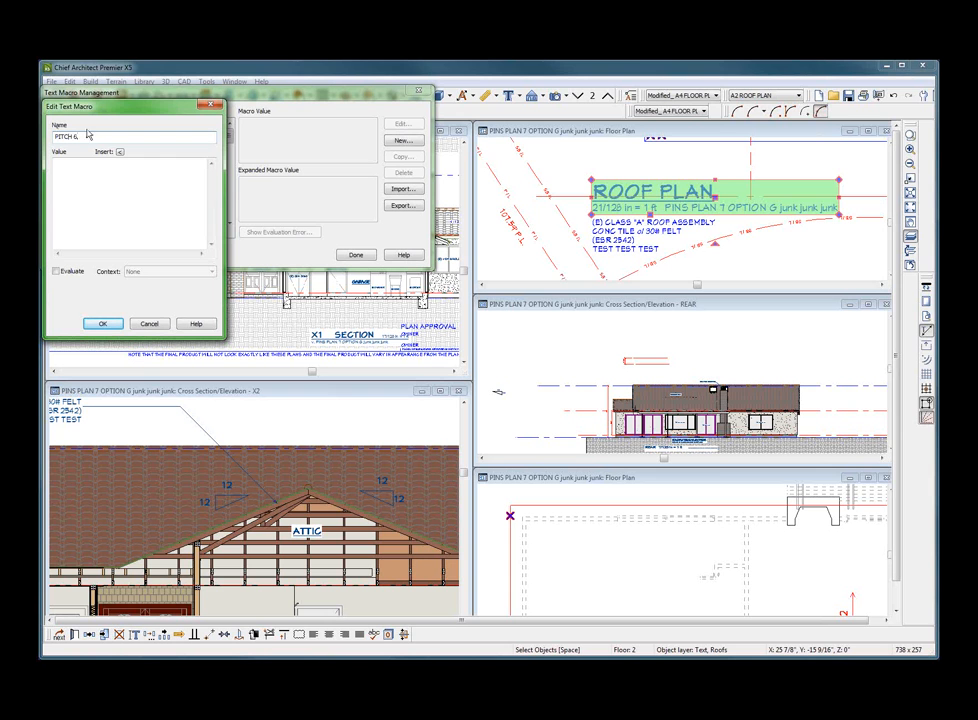
pyautogui.click(80, 174)
pyautogui.write('6')
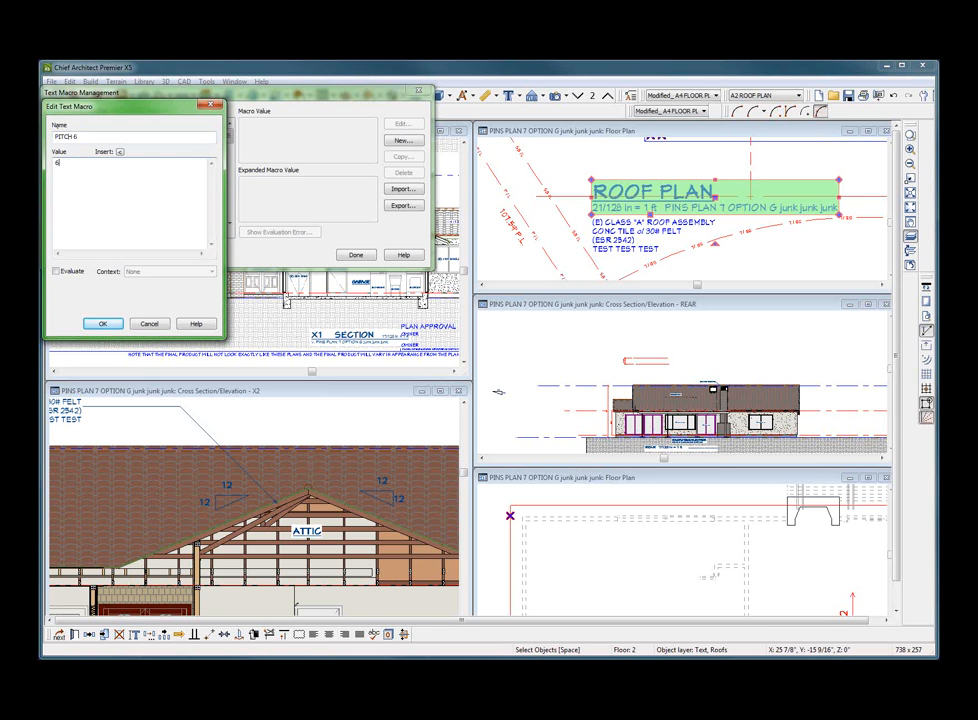
pyautogui.click(149, 324)
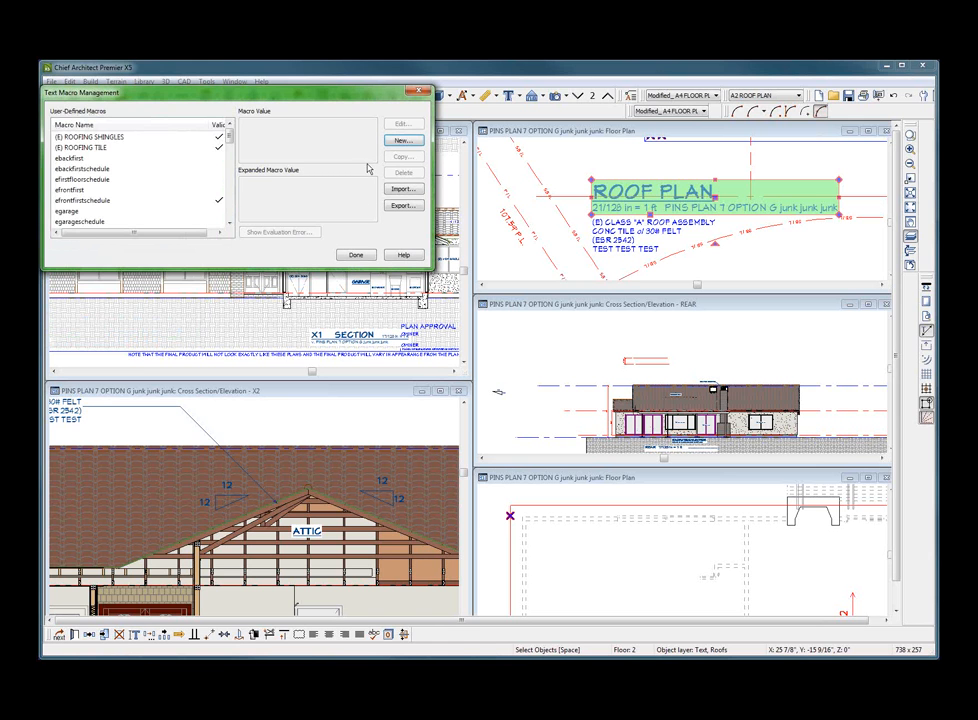
# Close macro management and review the roof pitch symbols in the sections on layout page 8.
pyautogui.click(355, 255)
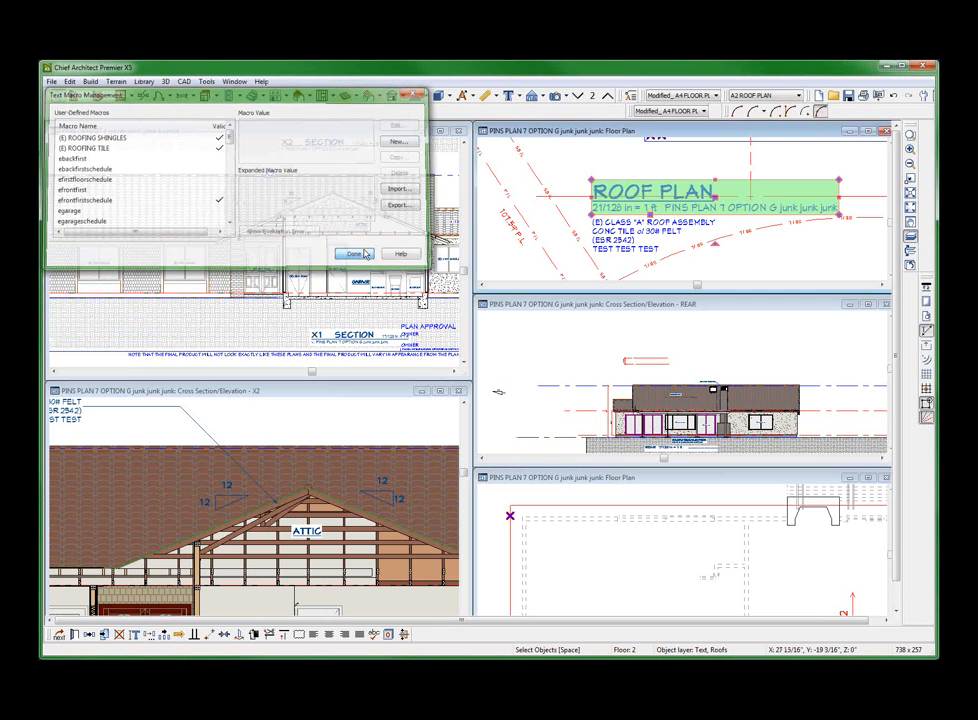
pyautogui.scroll(1, 310, 345)
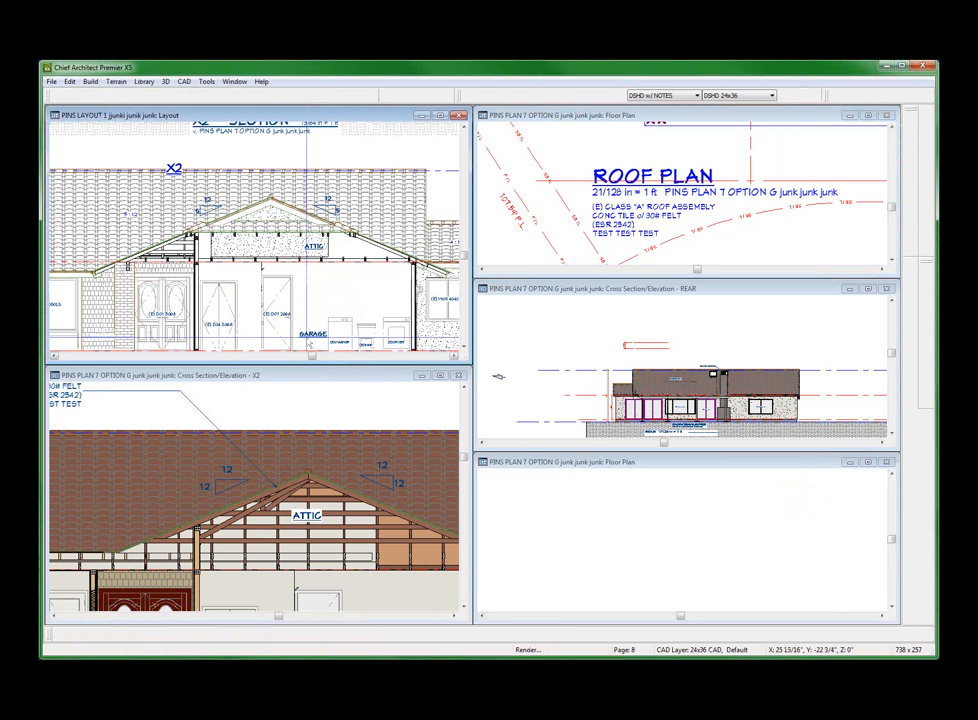
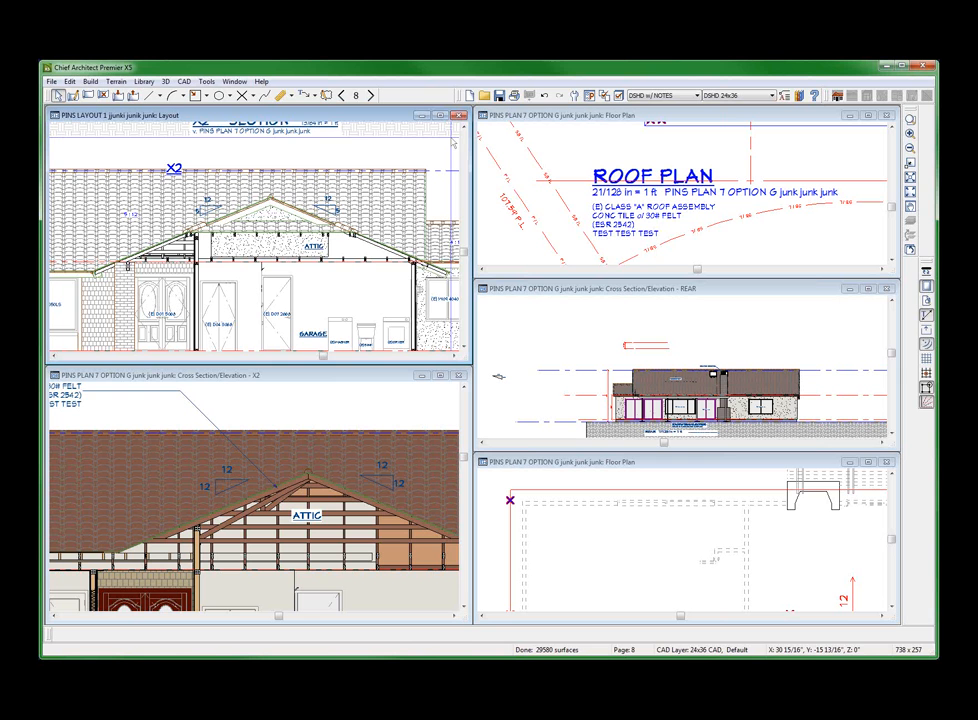
pyautogui.click(655, 378)
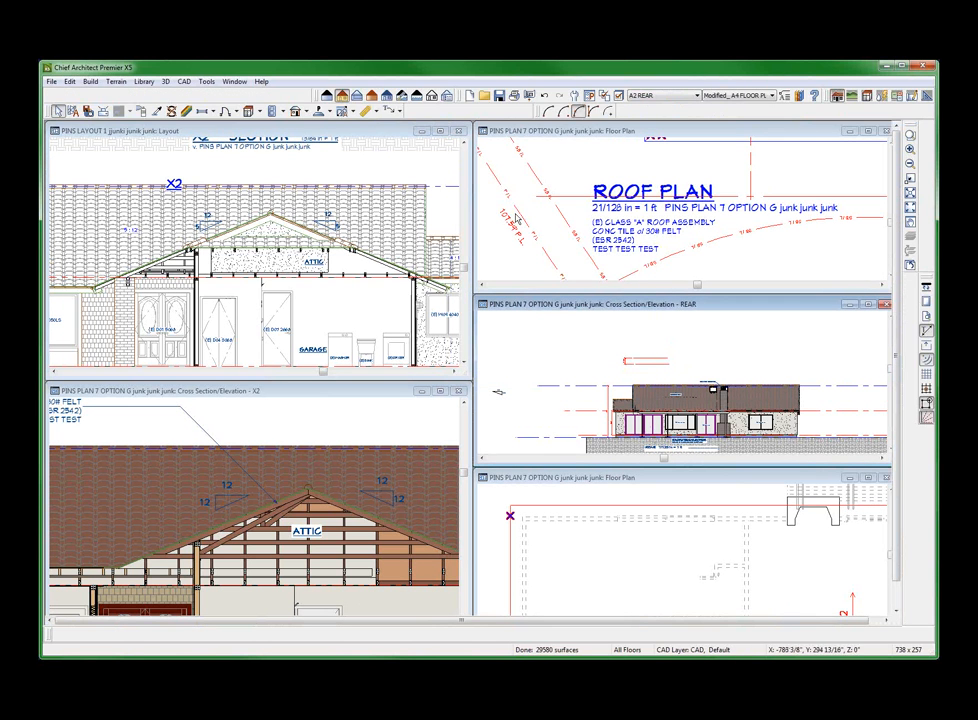
pyautogui.click(571, 192)
pyautogui.click(329, 298)
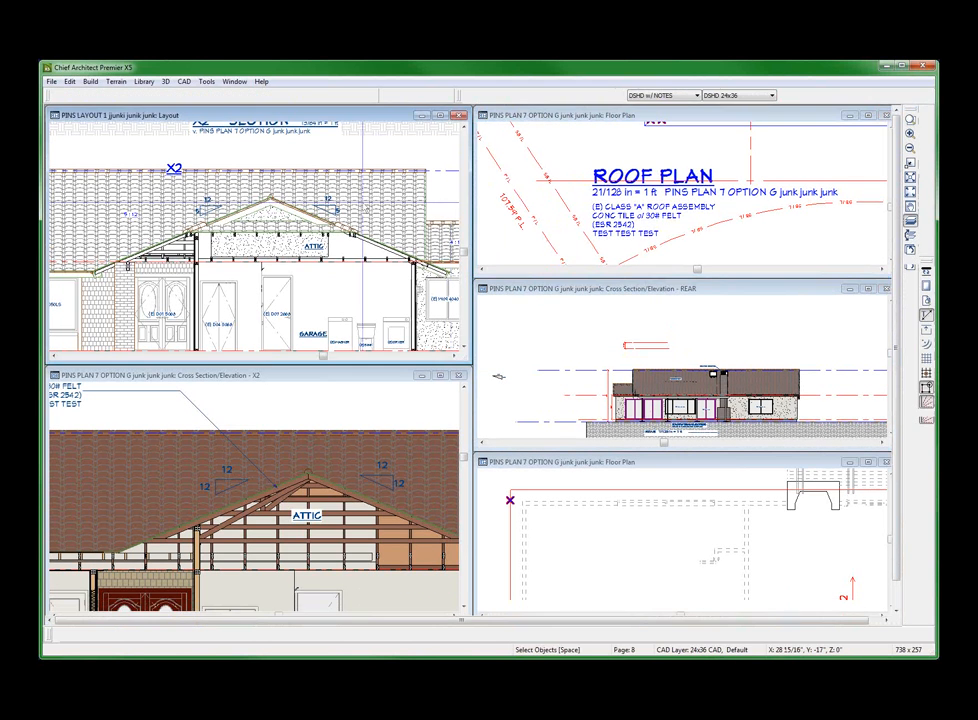
pyautogui.click(440, 116)
pyautogui.scroll(-2, 540, 330)
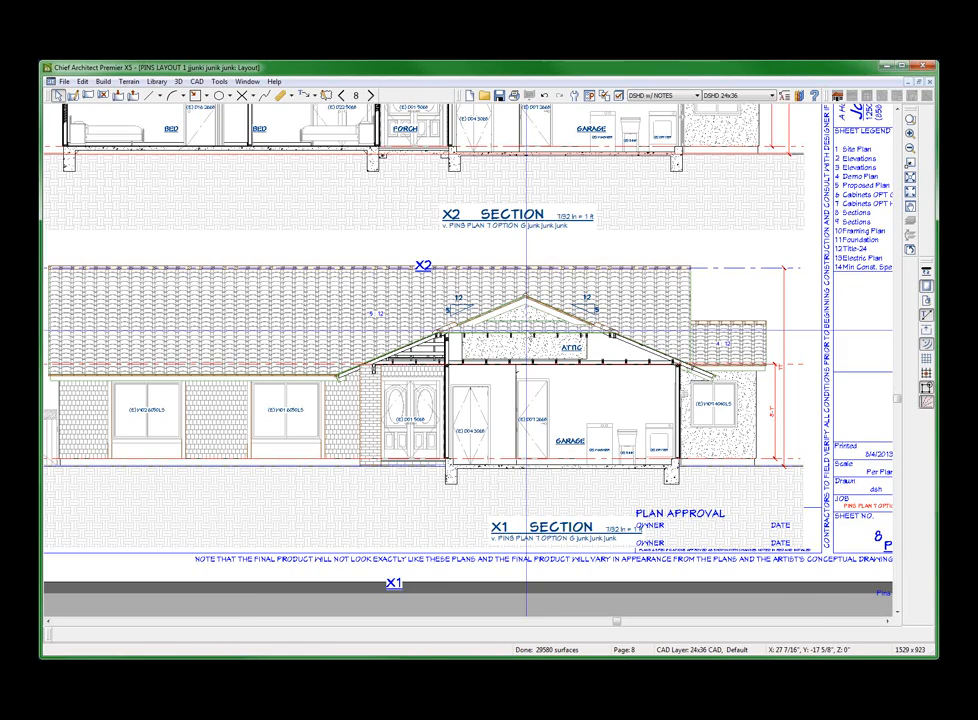
pyautogui.scroll(-3, 526, 330)
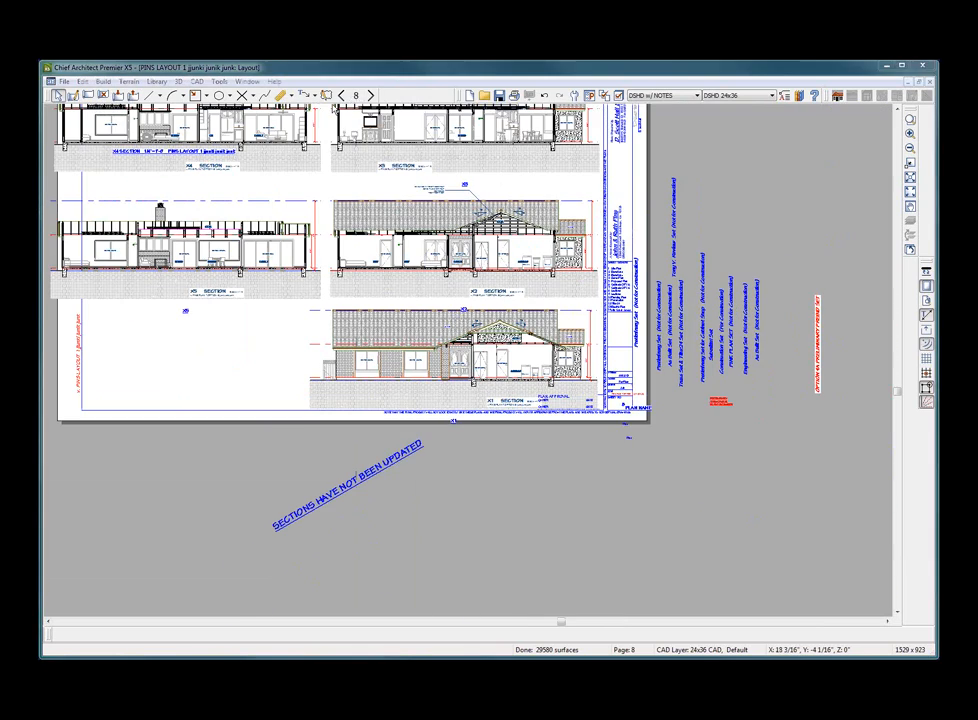
# Go to layout page 2 and examine the roof pitch symbols on the front and right elevations.
pyautogui.click(355, 95)
pyautogui.click(331, 105)
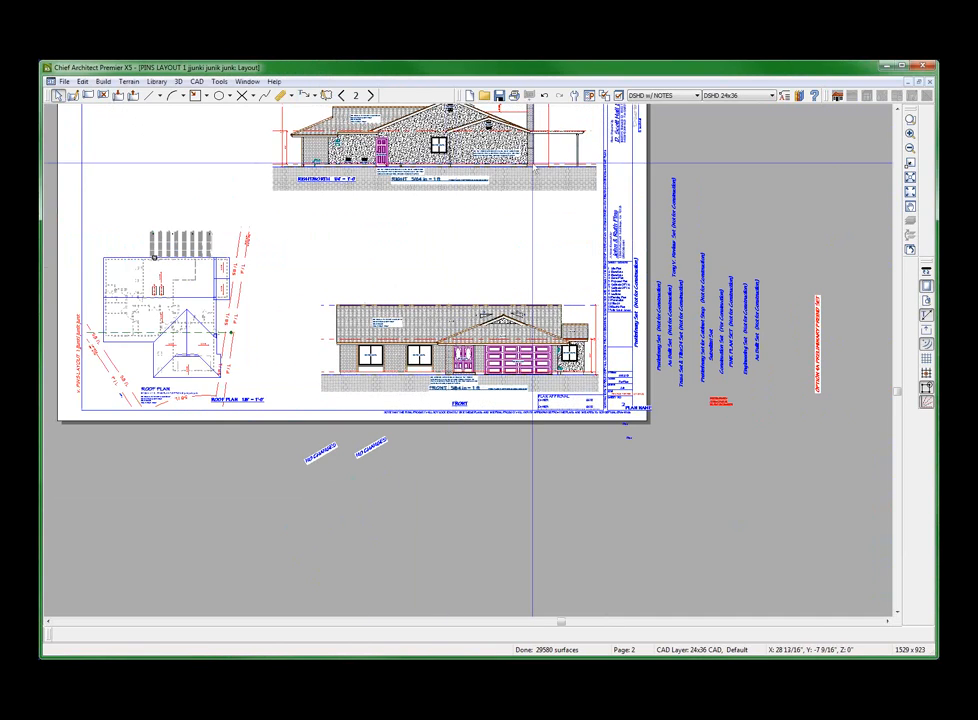
pyautogui.scroll(3, 491, 233)
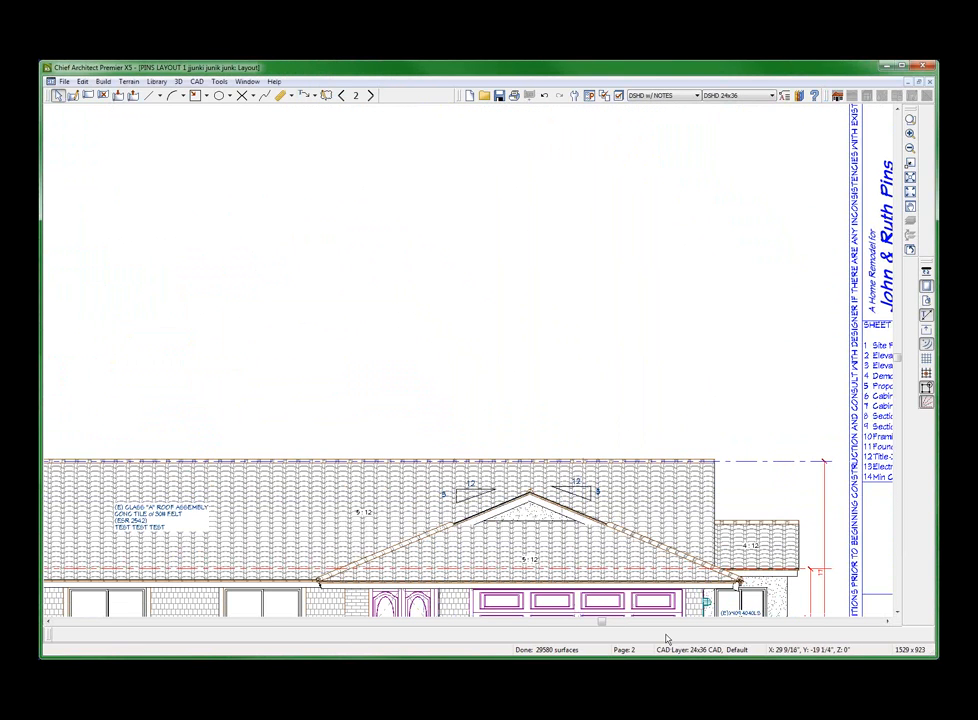
pyautogui.scroll(-1, 615, 537)
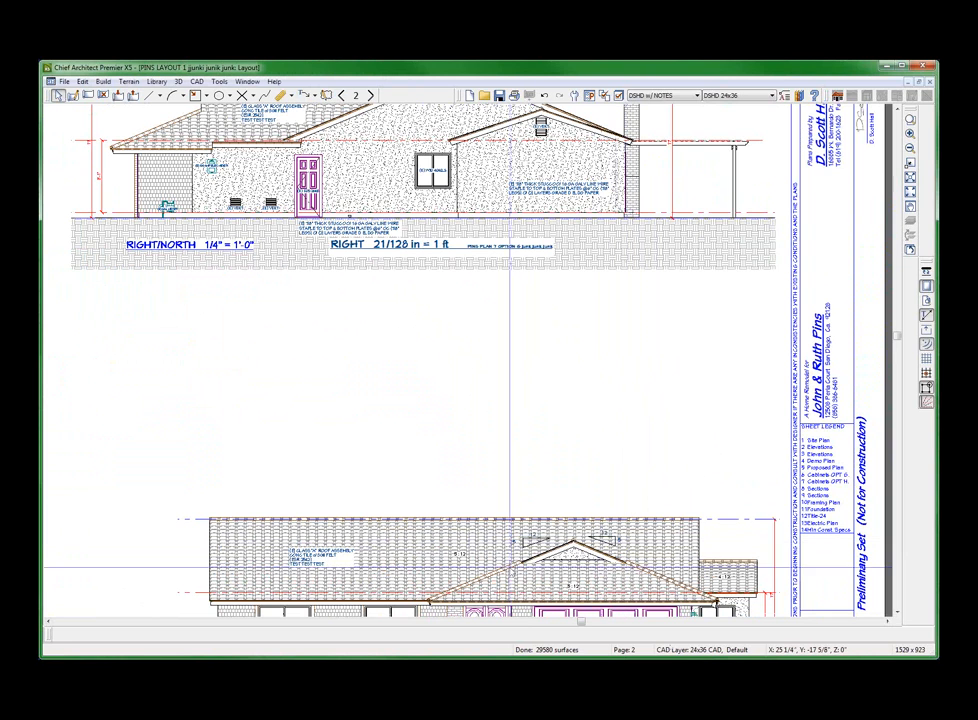
pyautogui.scroll(-2, 510, 570)
pyautogui.scroll(3, 456, 316)
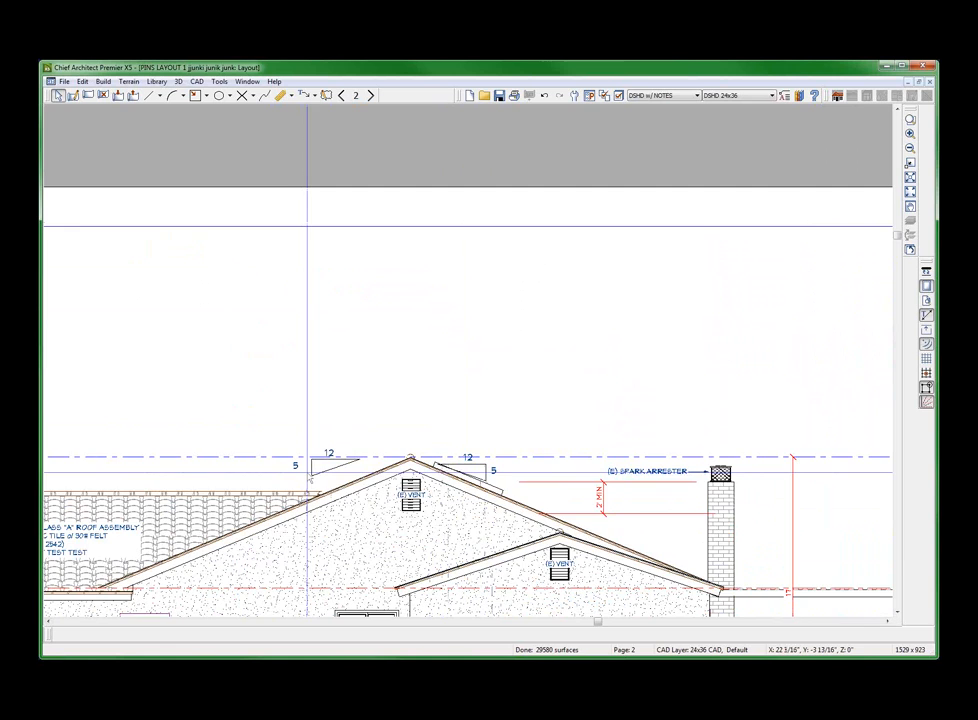
pyautogui.scroll(-3, 323, 430)
pyautogui.scroll(3, 365, 320)
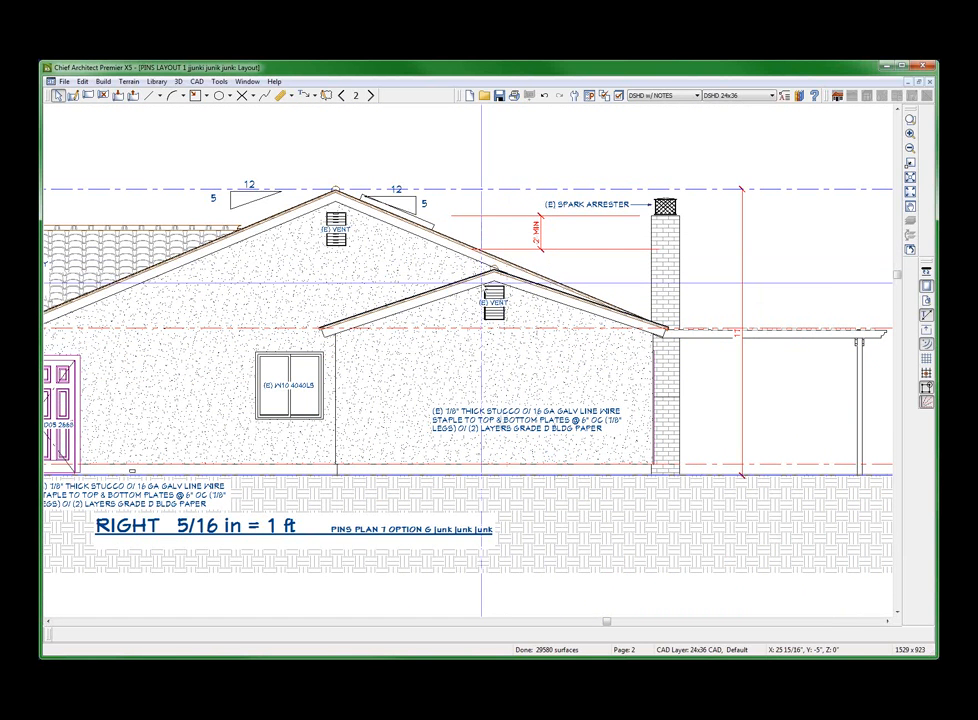
# Open the RIGHT elevation view from its layout box and select the roof pitch symbol on the ridge's left slope.
pyautogui.doubleClick(481, 281)
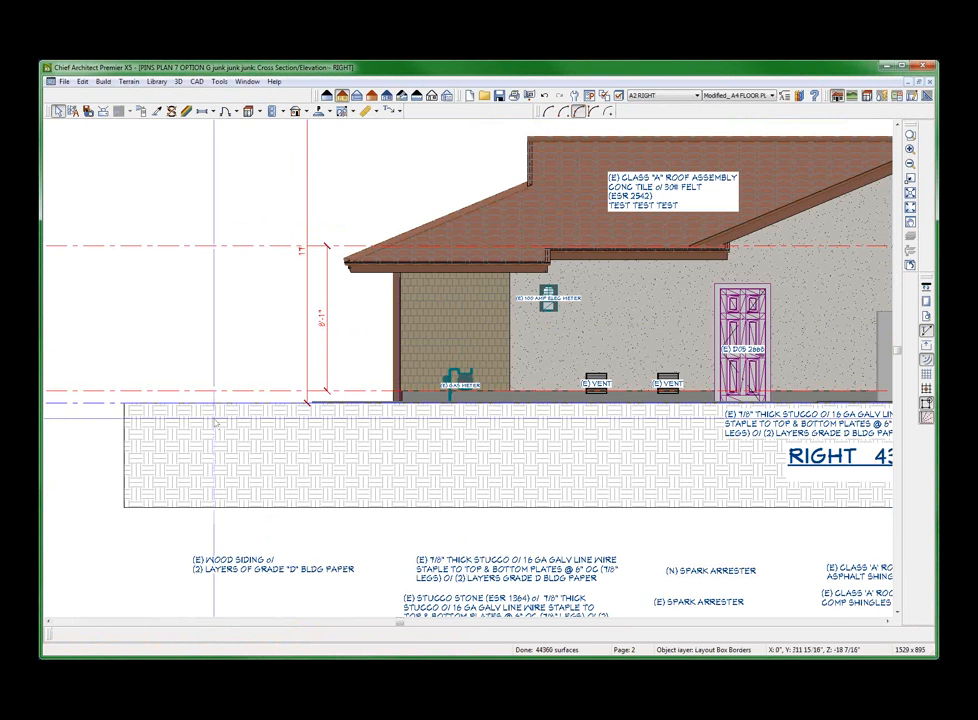
pyautogui.scroll(-3, 216, 424)
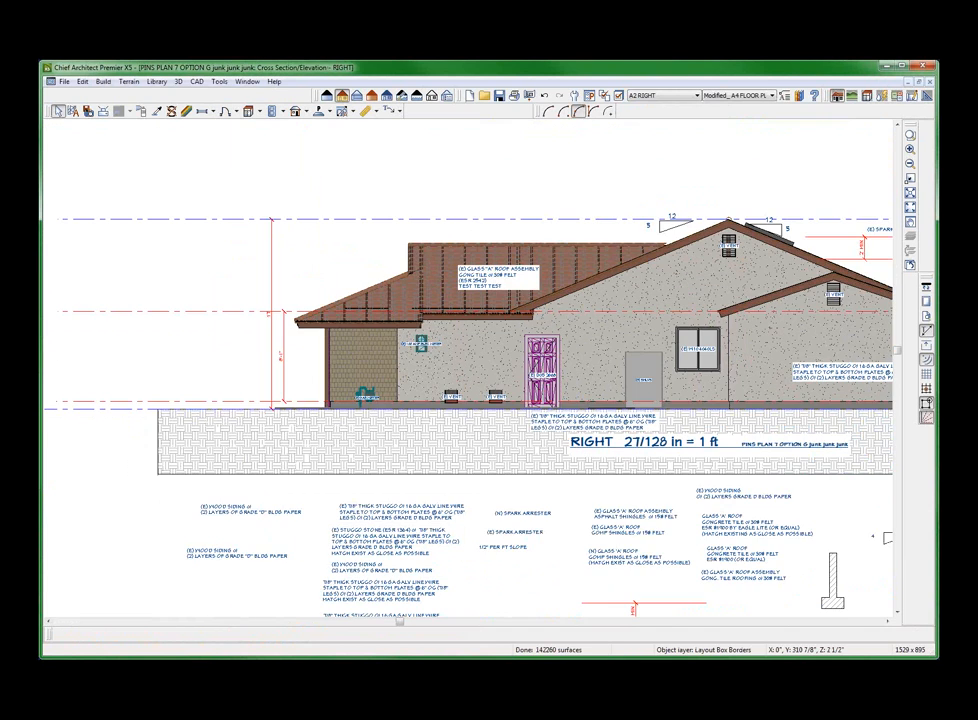
pyautogui.scroll(1, 601, 326)
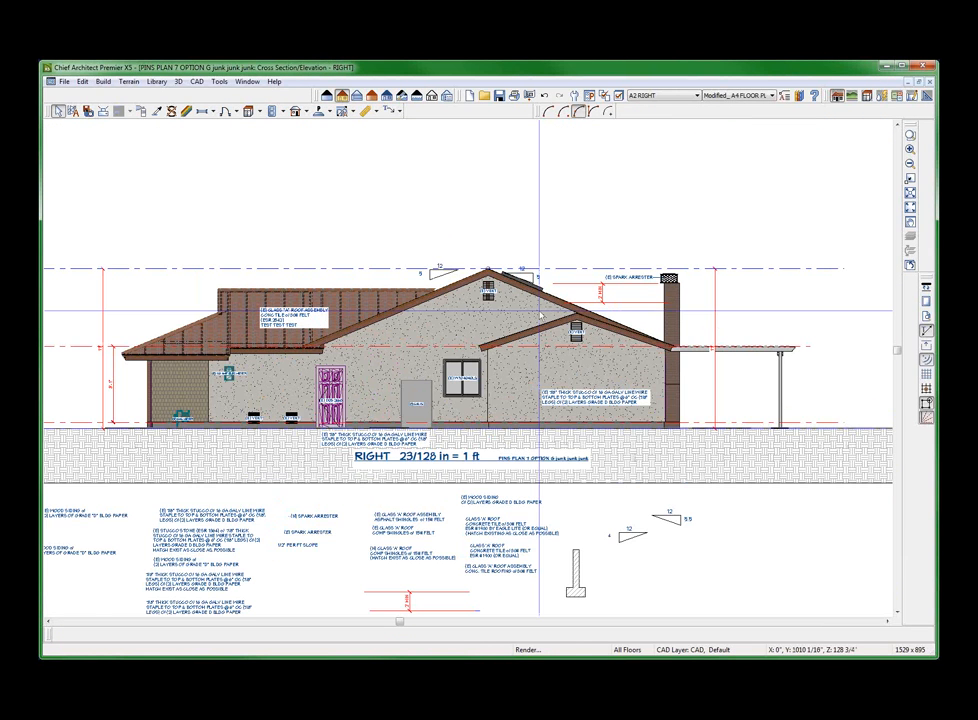
pyautogui.scroll(1, 540, 316)
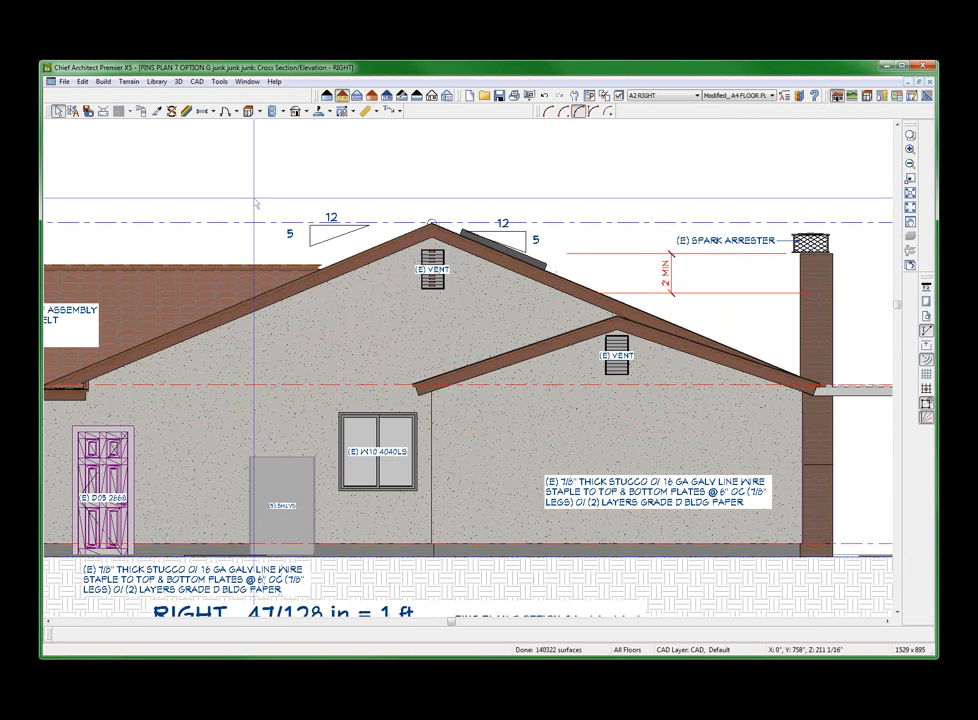
pyautogui.moveTo(255, 204); pyautogui.dragTo(399, 274)
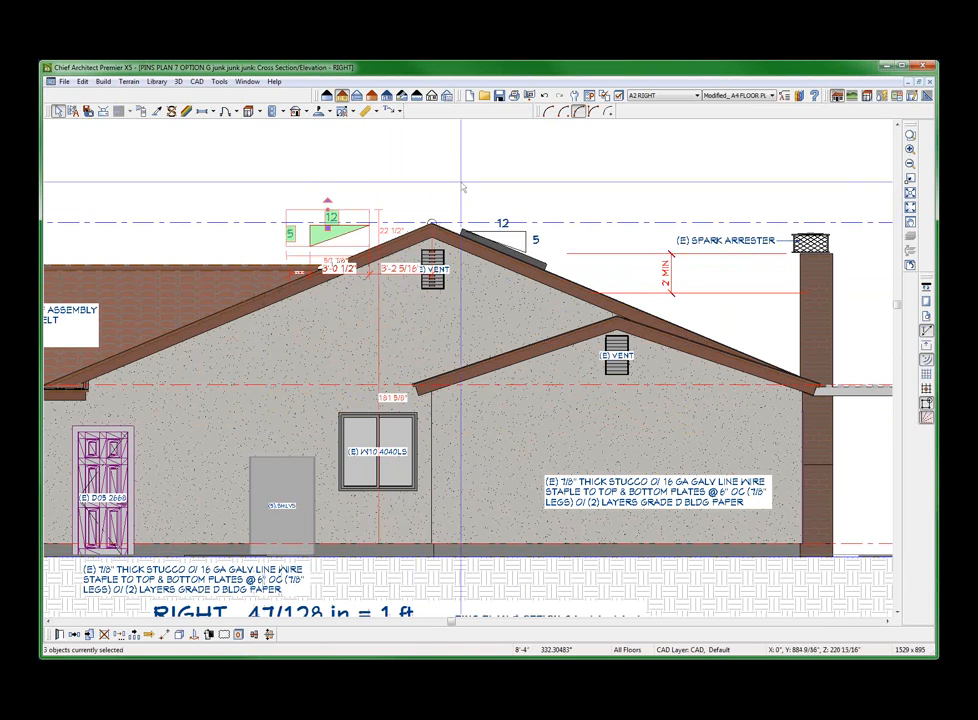
# Replace the rise number of both roof pitch symbols beside the main ridge with the user-defined PITCH 5 macro.
pyautogui.click(538, 236)
pyautogui.click(538, 241)
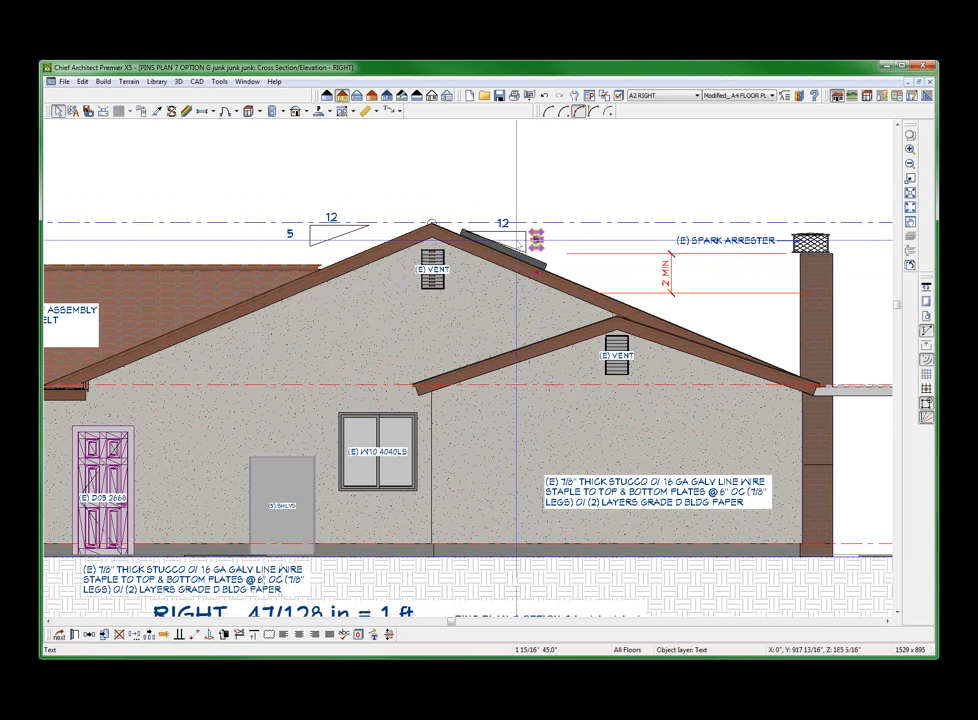
pyautogui.keyDown('shift'); pyautogui.click(290, 234); pyautogui.keyUp('shift')
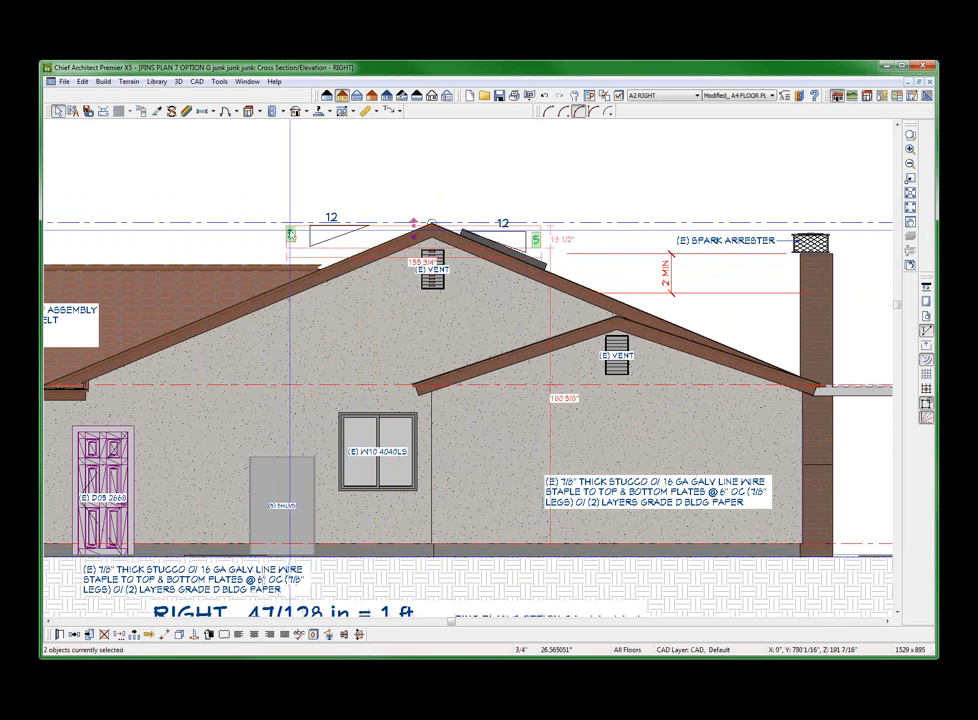
pyautogui.doubleClick(290, 234)
pyautogui.press('Delete')
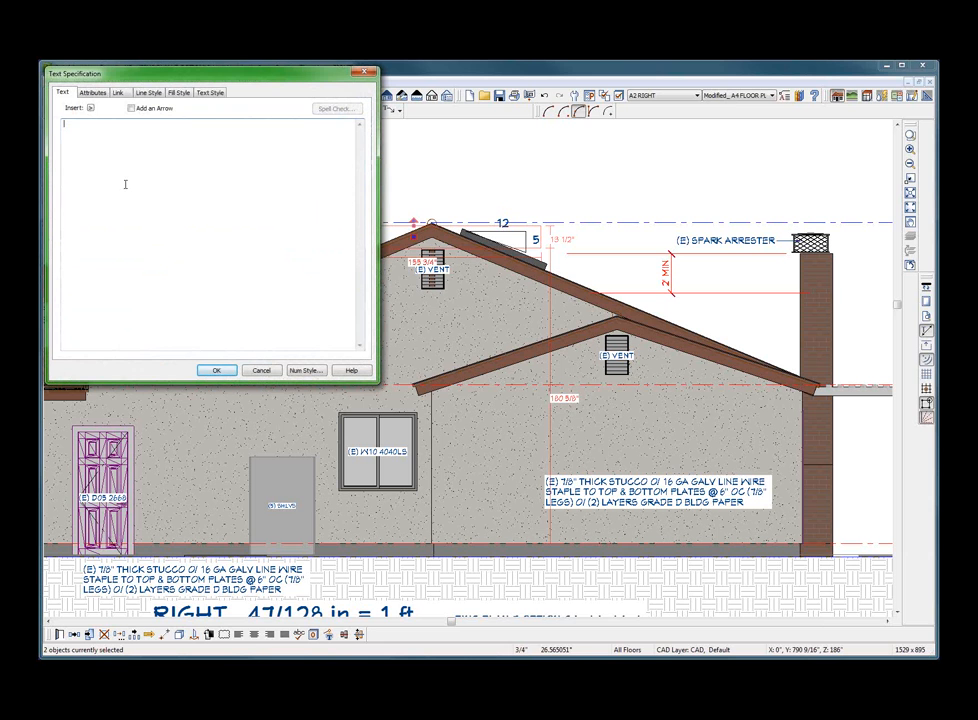
pyautogui.click(90, 110)
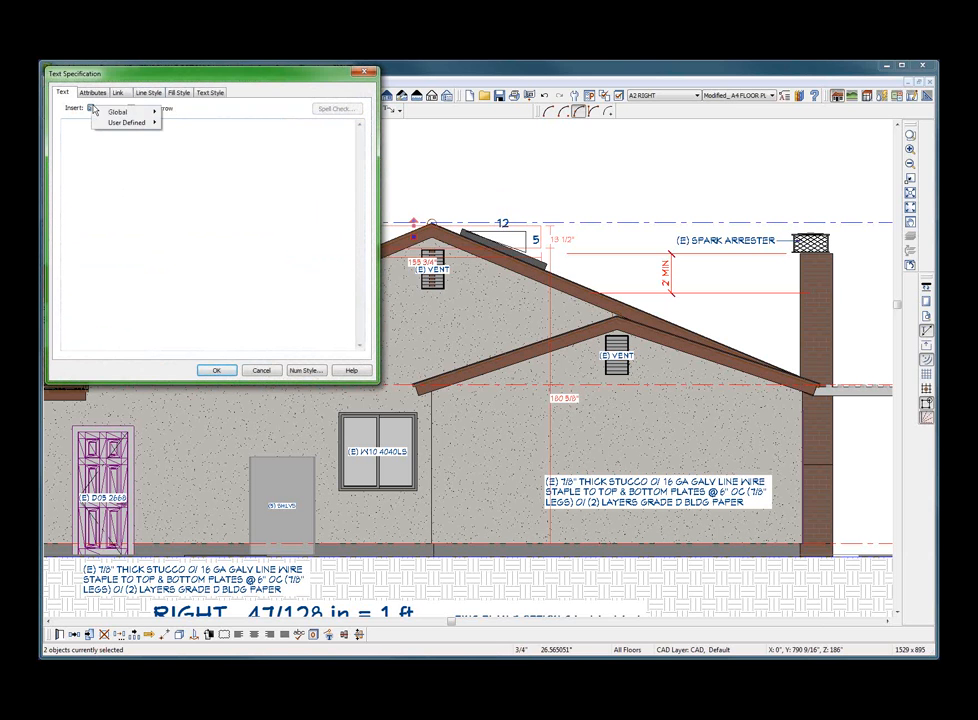
pyautogui.moveTo(110, 122)
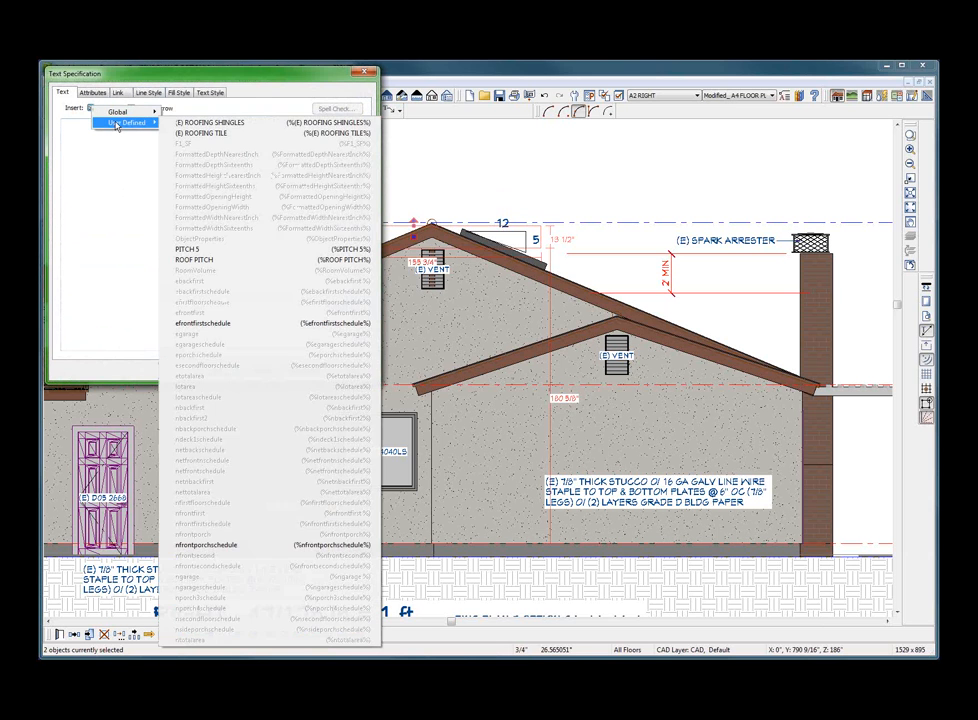
pyautogui.click(221, 249)
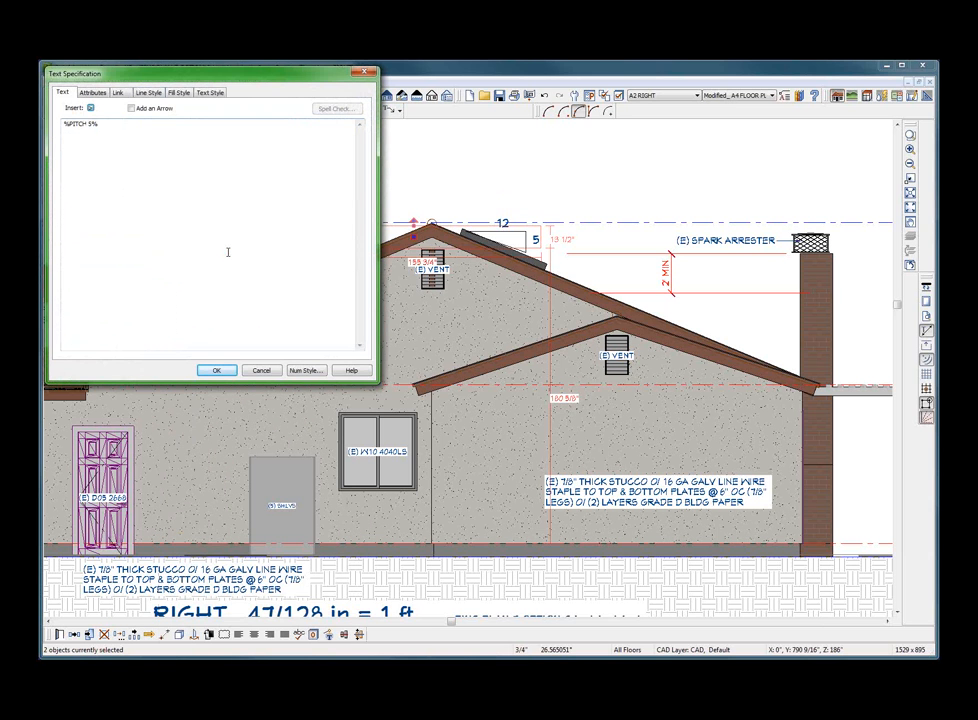
pyautogui.click(216, 370)
pyautogui.press('space')
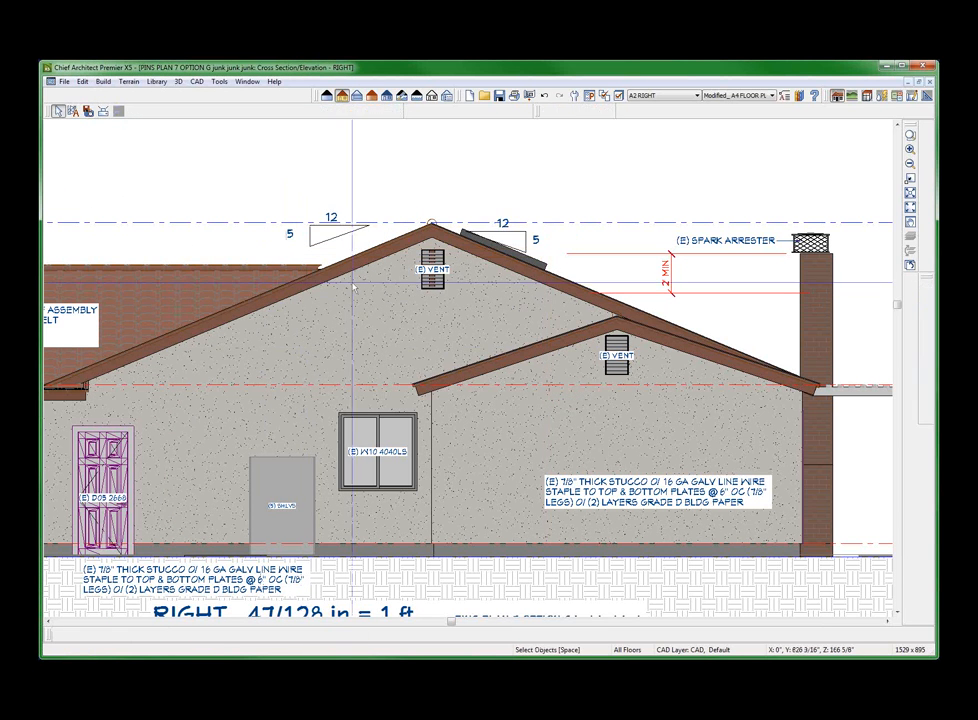
# Copy the pitch symbol on the ridge's right slope and paste it above the lower roof, beside the chimney.
pyautogui.moveTo(450, 189); pyautogui.dragTo(590, 316)
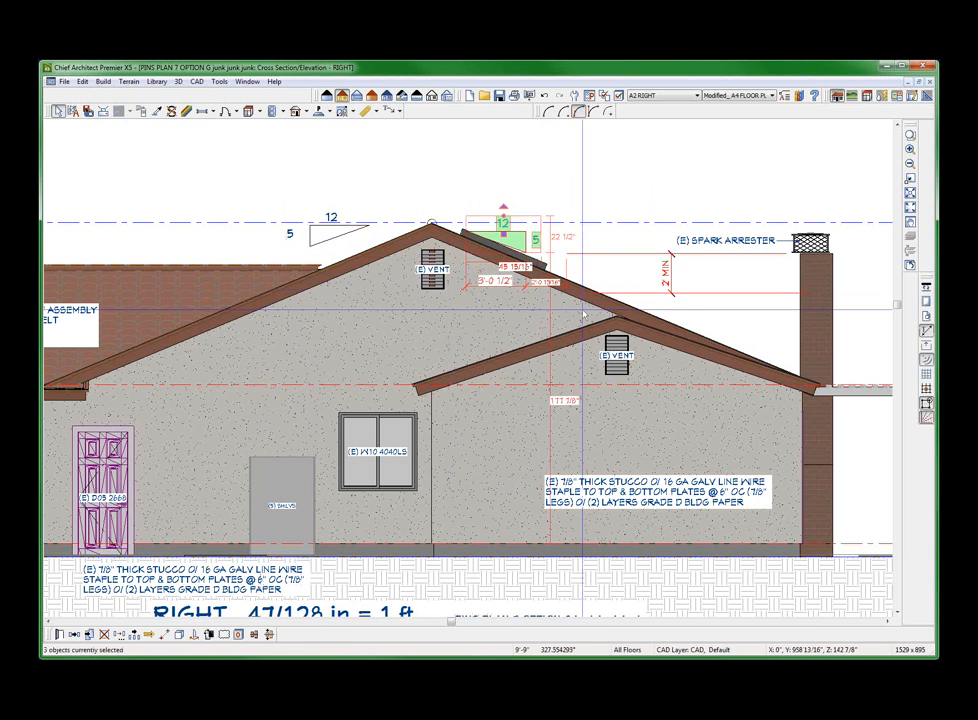
pyautogui.hotkey('ctrl', 'c')
pyautogui.hotkey('ctrl', 'v')
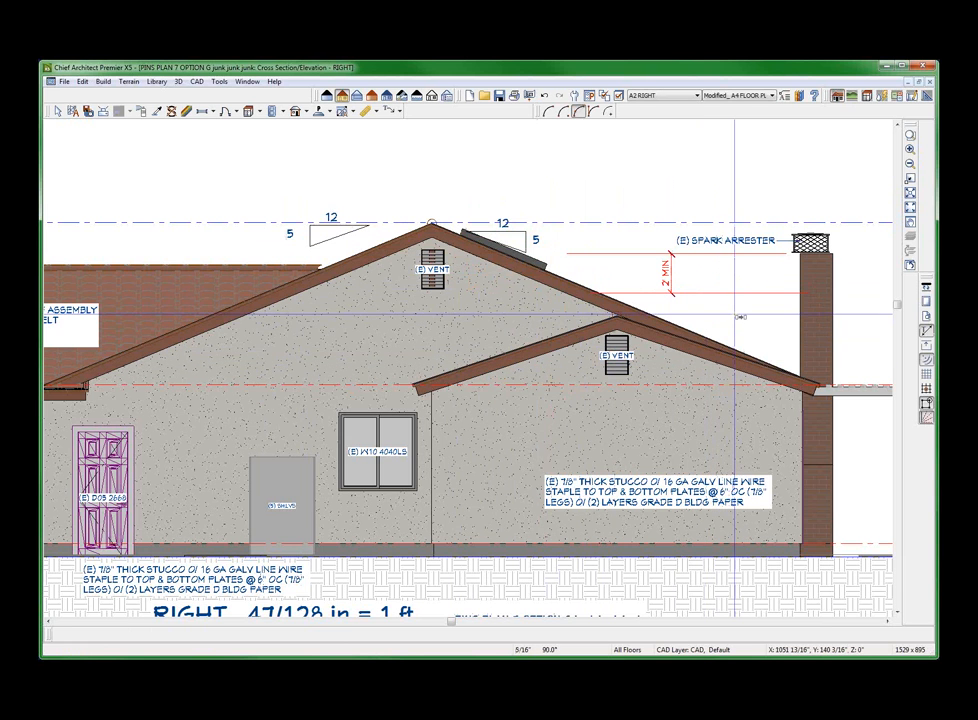
pyautogui.click(735, 314)
pyautogui.scroll(2, 713, 338)
pyautogui.press('space')
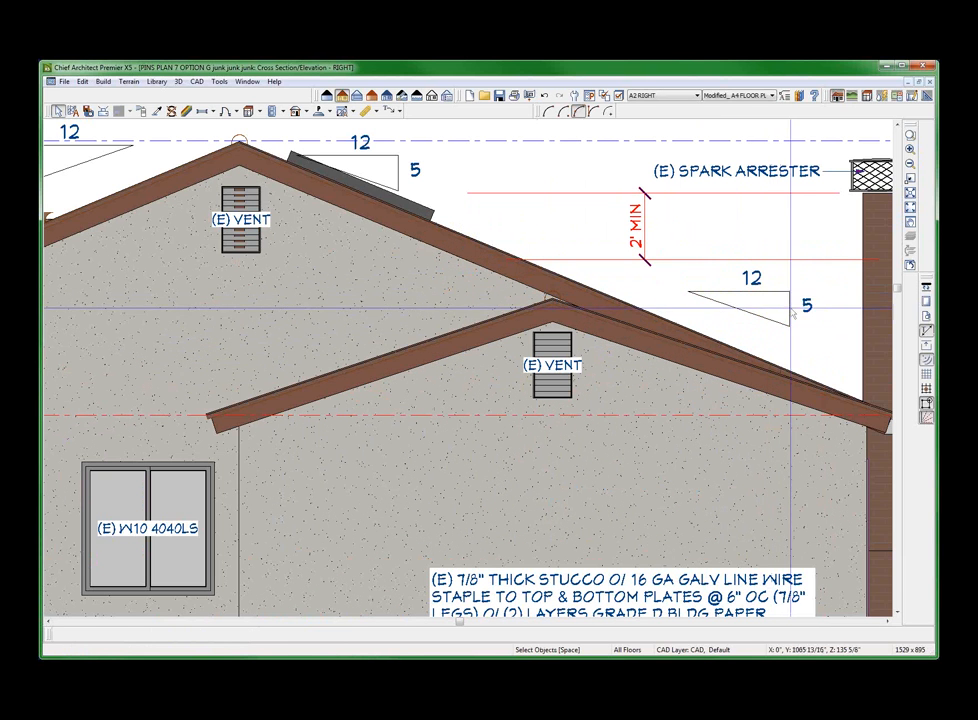
# Replace the rise text of the pitch symbol beside the chimney with the user-defined ROOF PITCH macro.
pyautogui.click(811, 306)
pyautogui.doubleClick(811, 306)
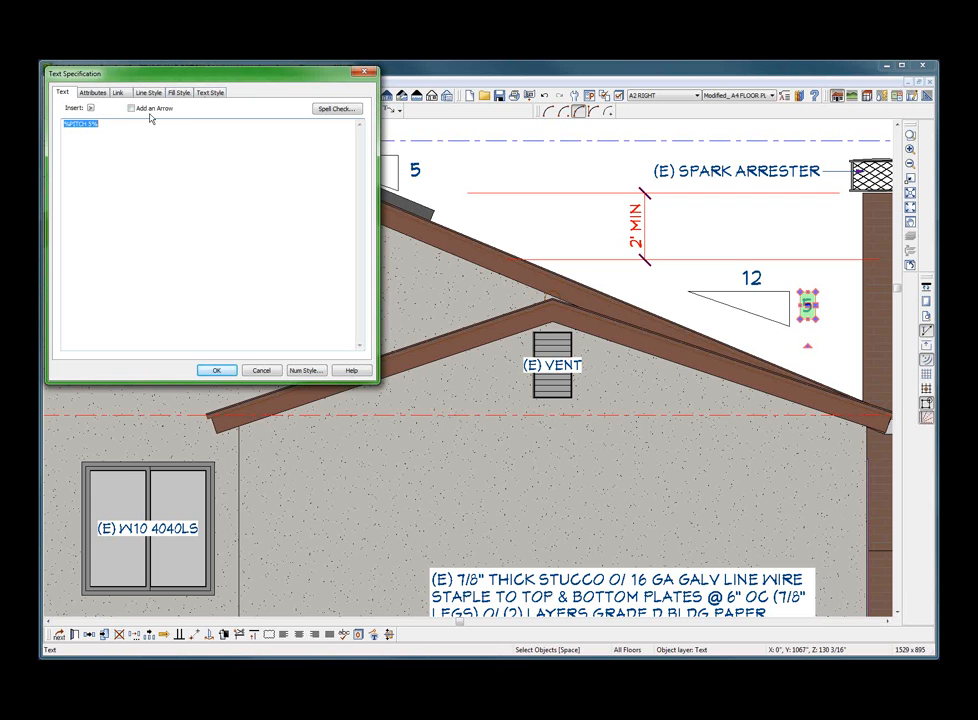
pyautogui.press('Delete')
pyautogui.click(91, 109)
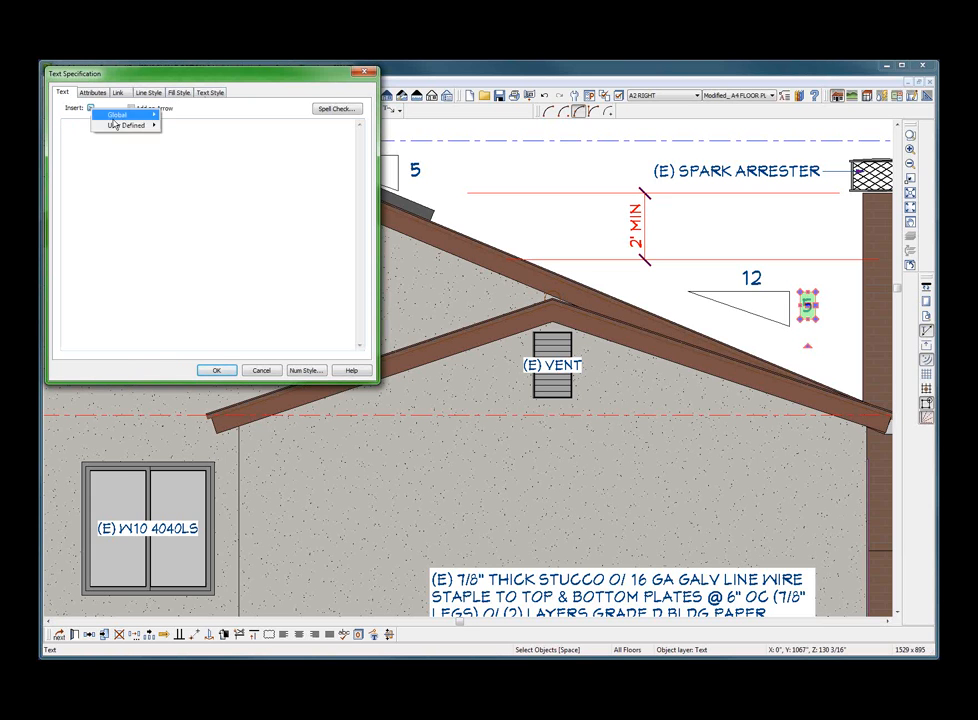
pyautogui.moveTo(125, 125)
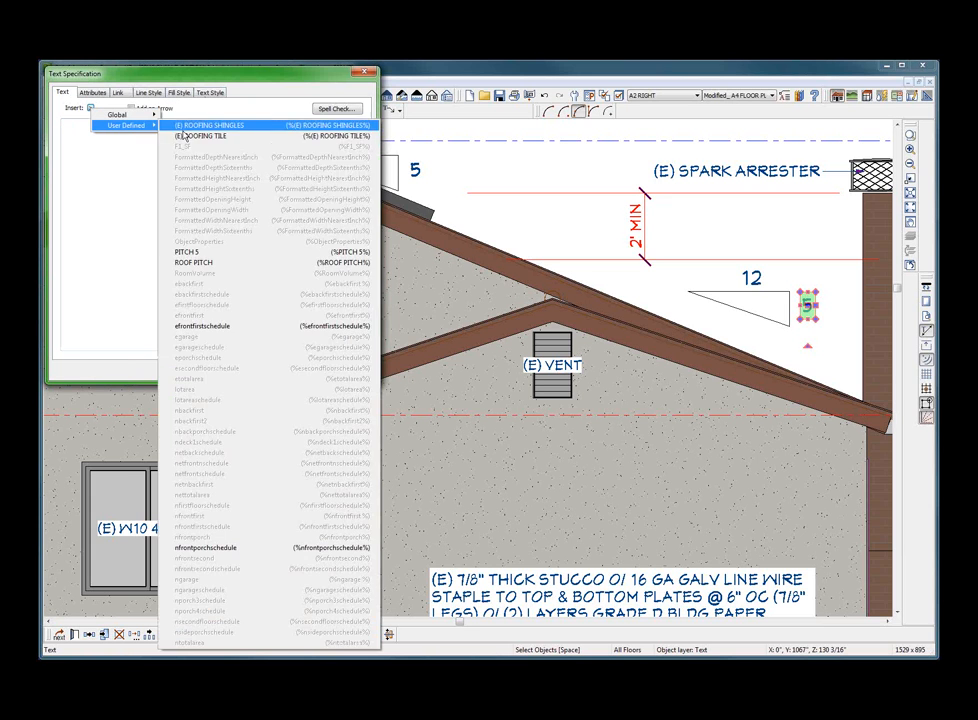
pyautogui.click(211, 262)
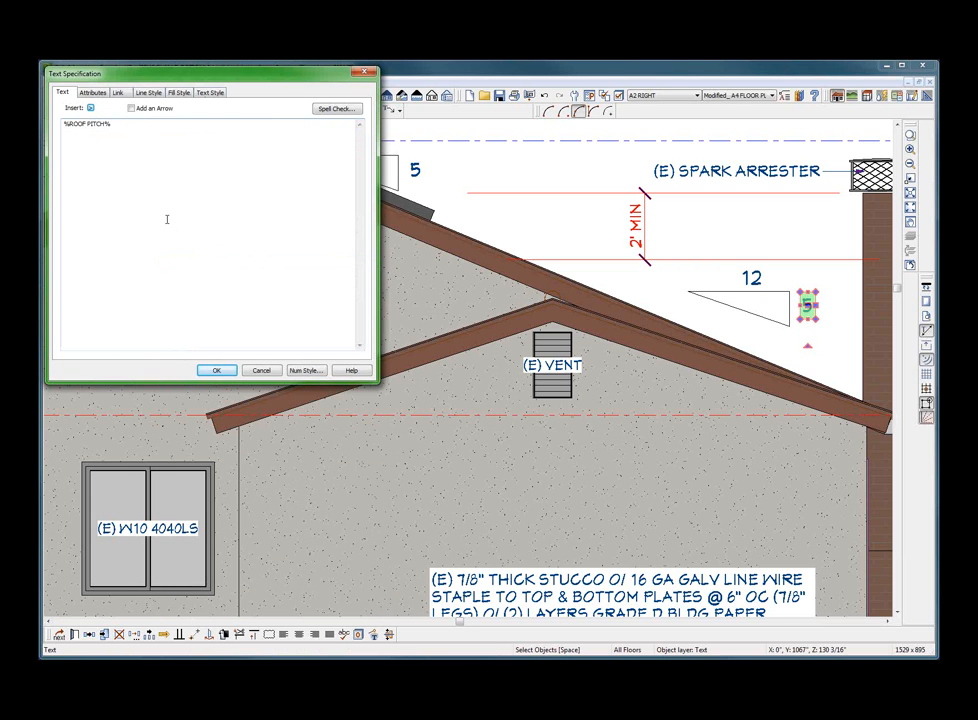
pyautogui.click(216, 371)
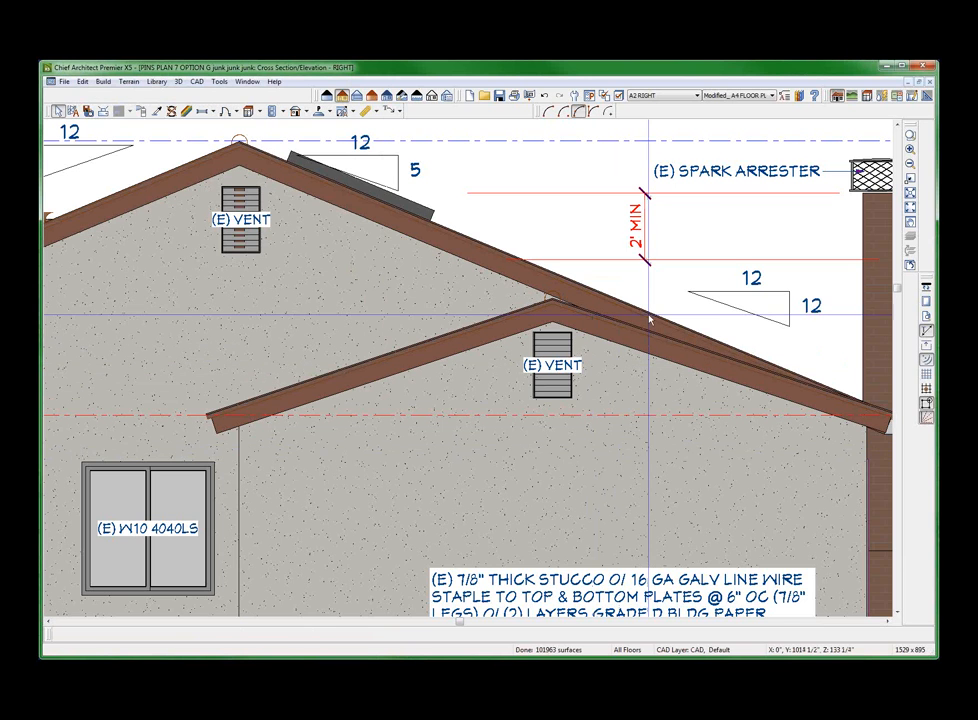
# Open text macro management and view the name and value of the ROOF PITCH macro.
pyautogui.click(198, 82)
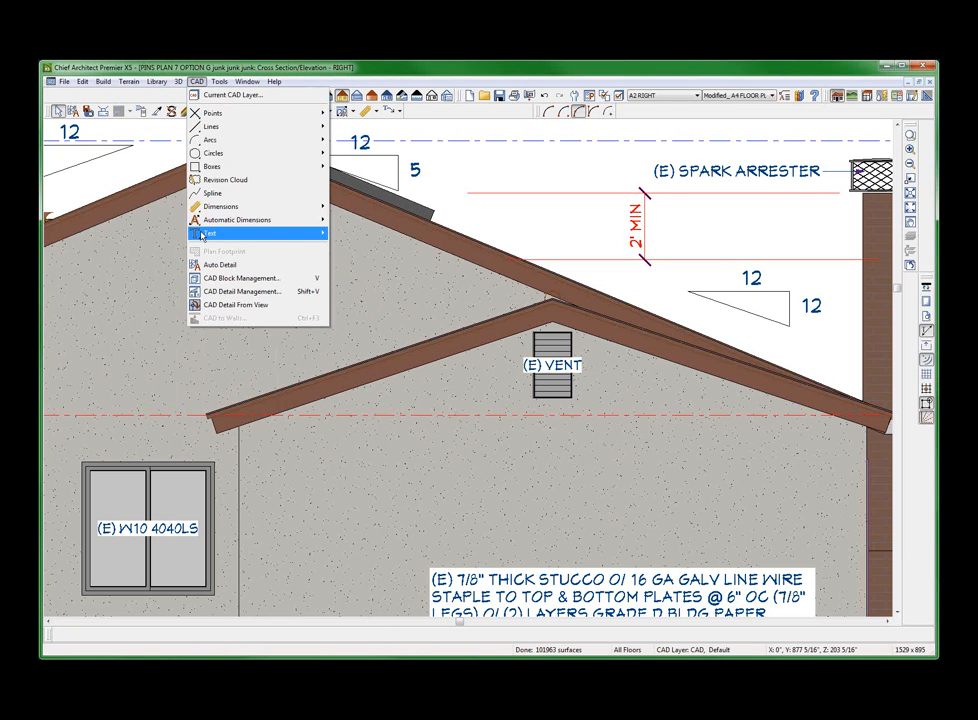
pyautogui.moveTo(215, 232)
pyautogui.click(385, 323)
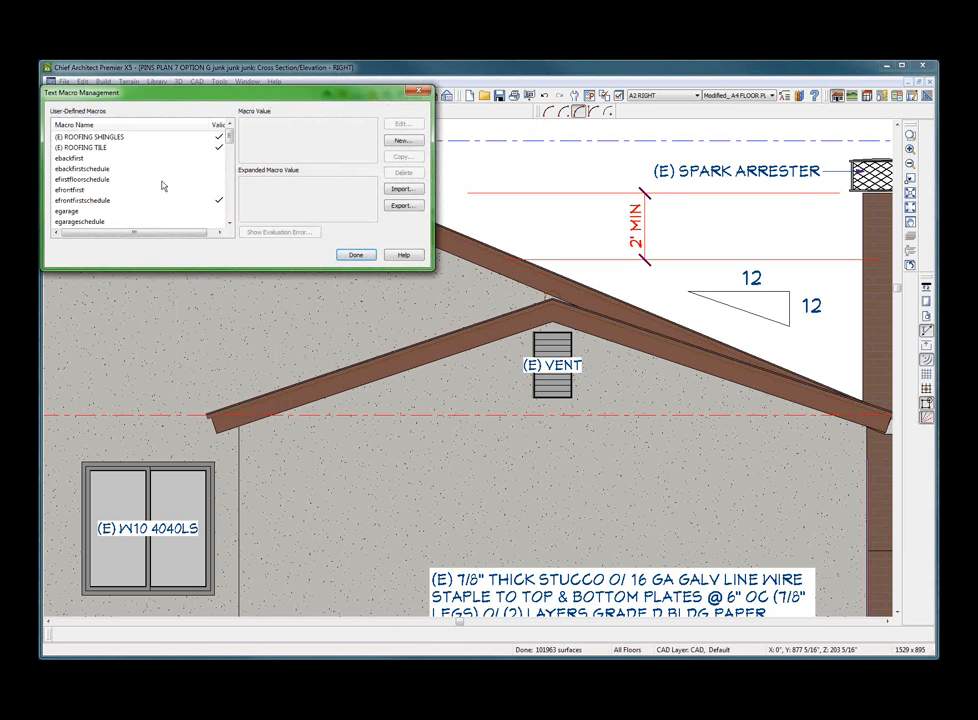
pyautogui.scroll(-2, 195, 175)
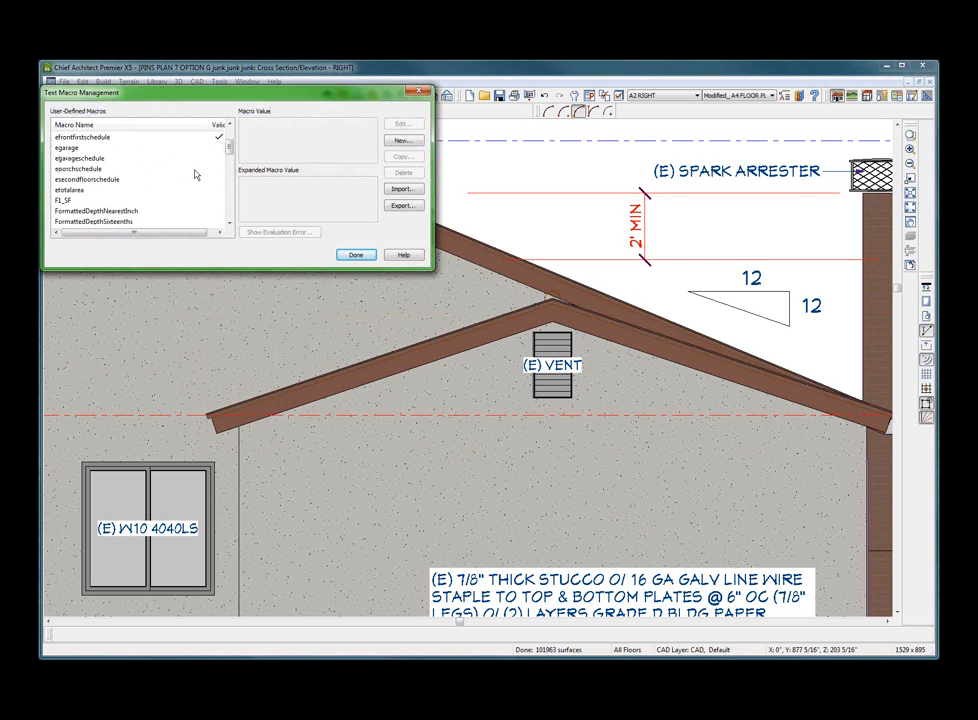
pyautogui.scroll(-2, 172, 151)
pyautogui.scroll(4, 172, 151)
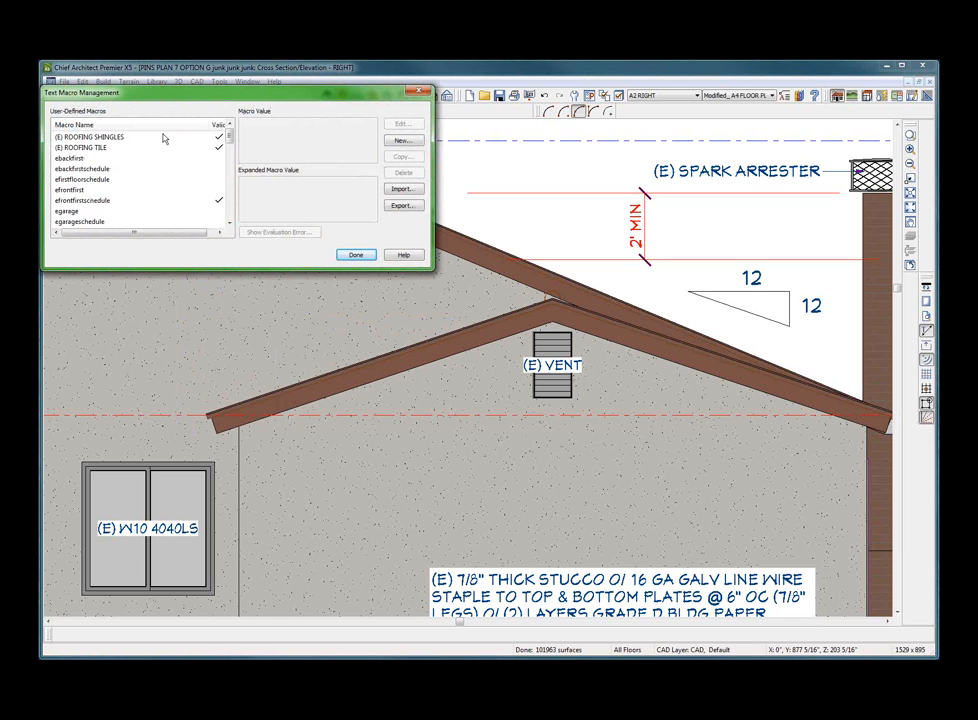
pyautogui.scroll(-10, 127, 193)
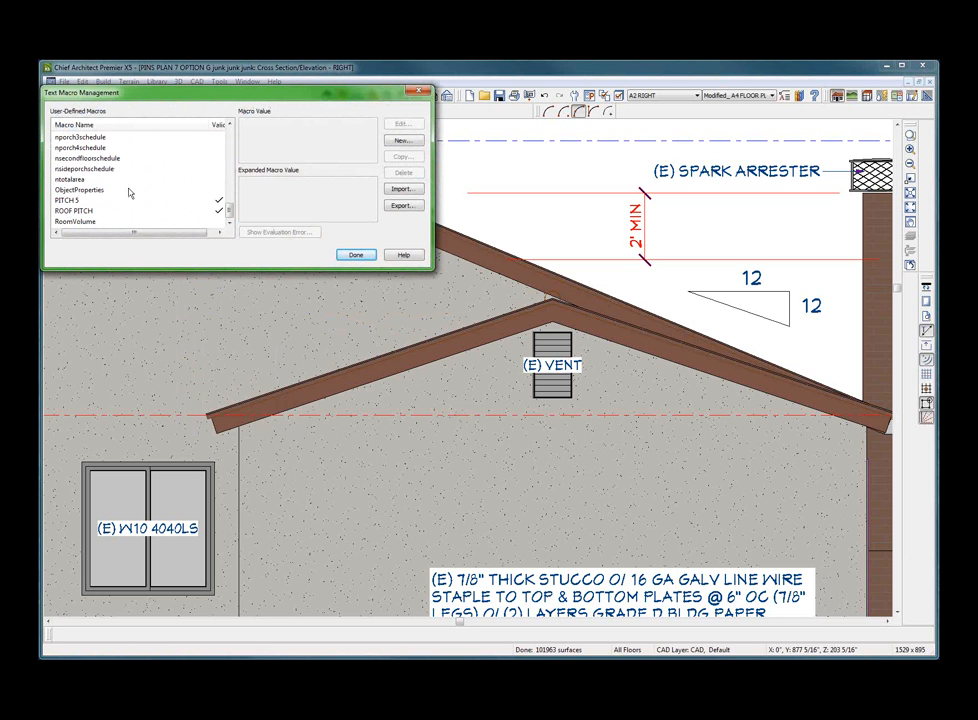
pyautogui.click(86, 212)
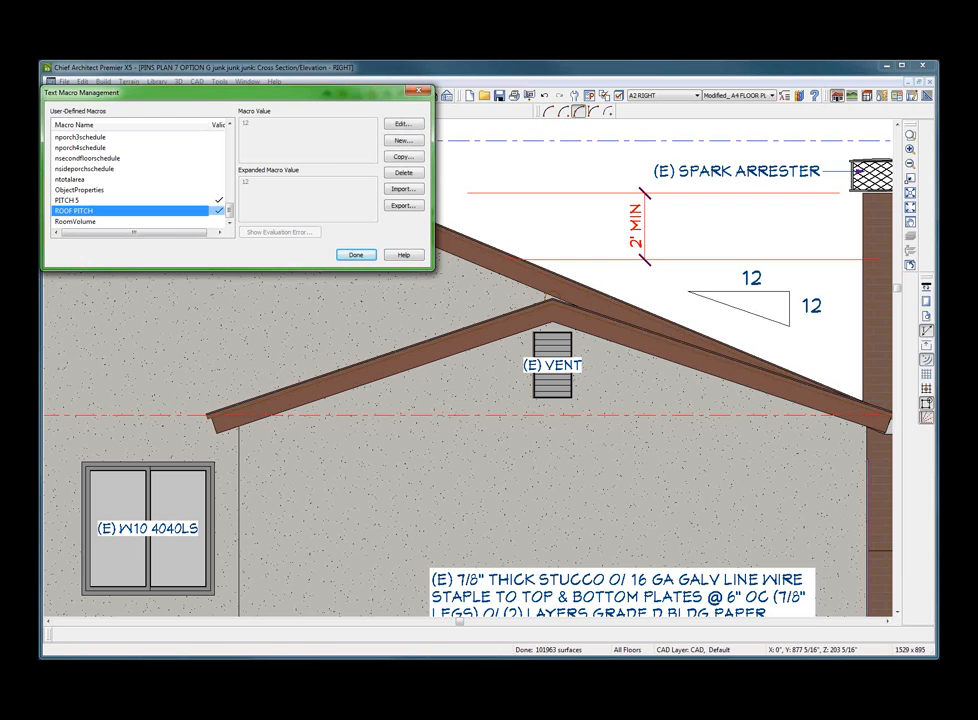
pyautogui.click(414, 126)
pyautogui.click(105, 328)
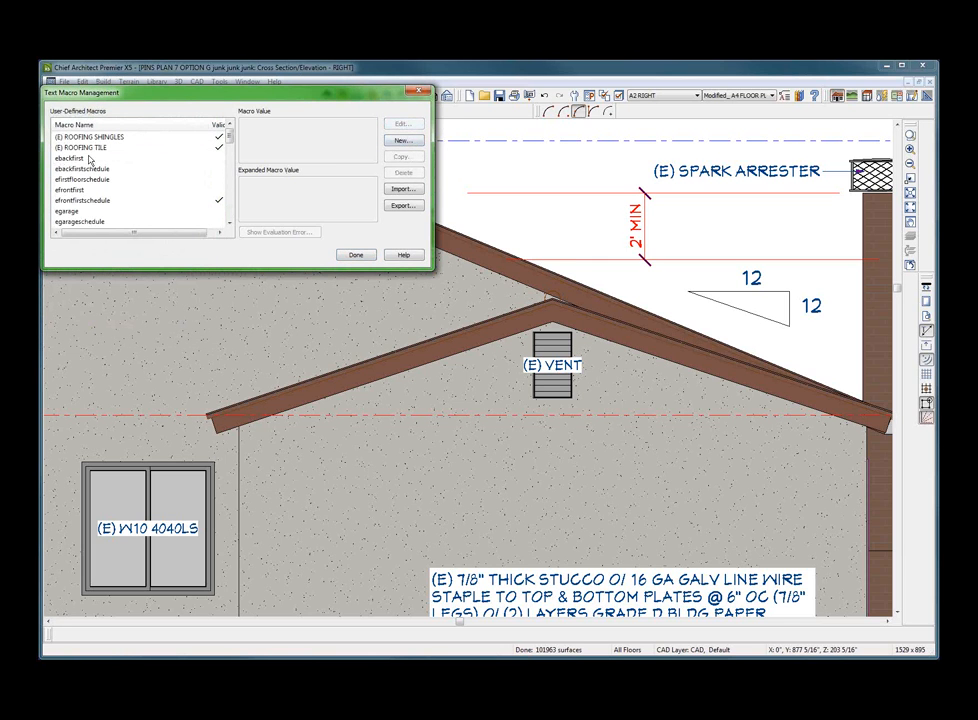
# Rename the user-defined ROOF PITCH macro and close macro management.
pyautogui.click(116, 201)
pyautogui.scroll(-2, 116, 203)
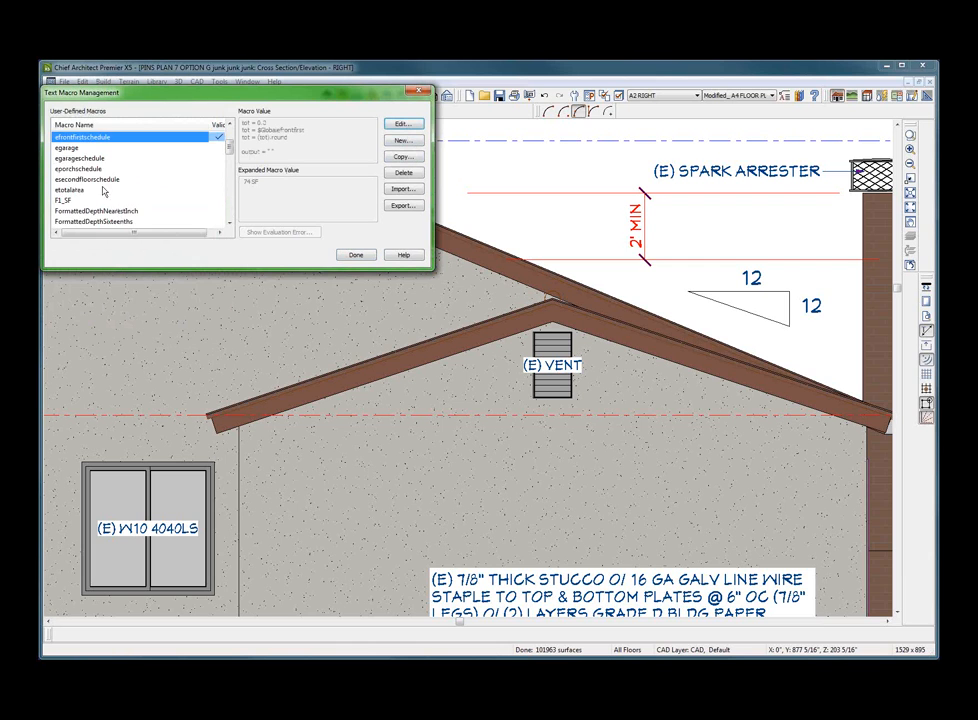
pyautogui.scroll(-2, 144, 203)
pyautogui.scroll(5, 143, 202)
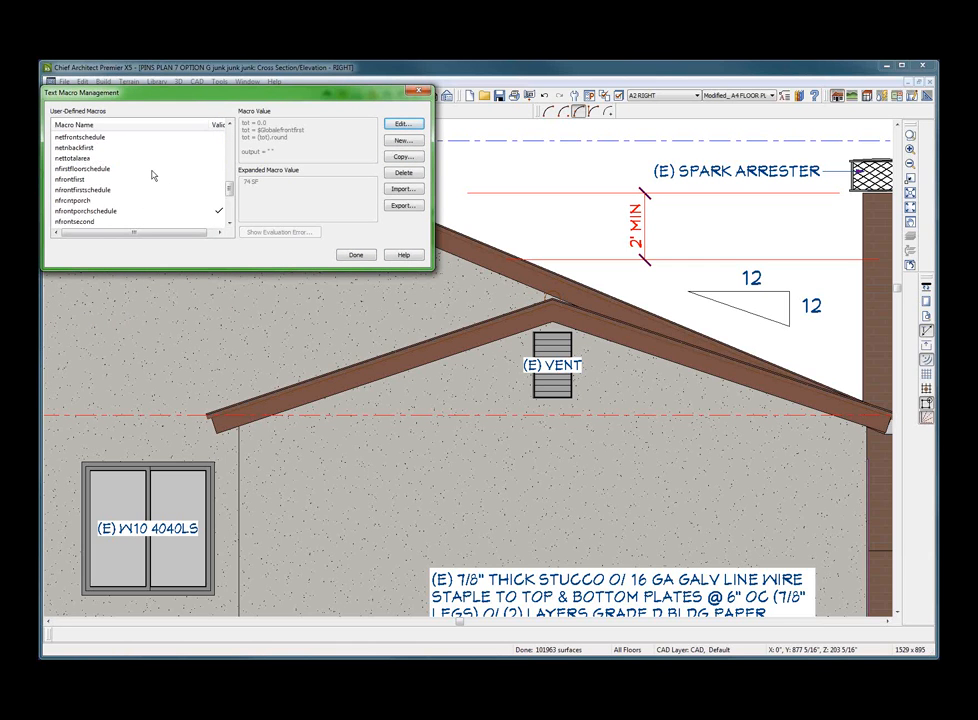
pyautogui.scroll(3, 152, 176)
pyautogui.scroll(-6, 153, 176)
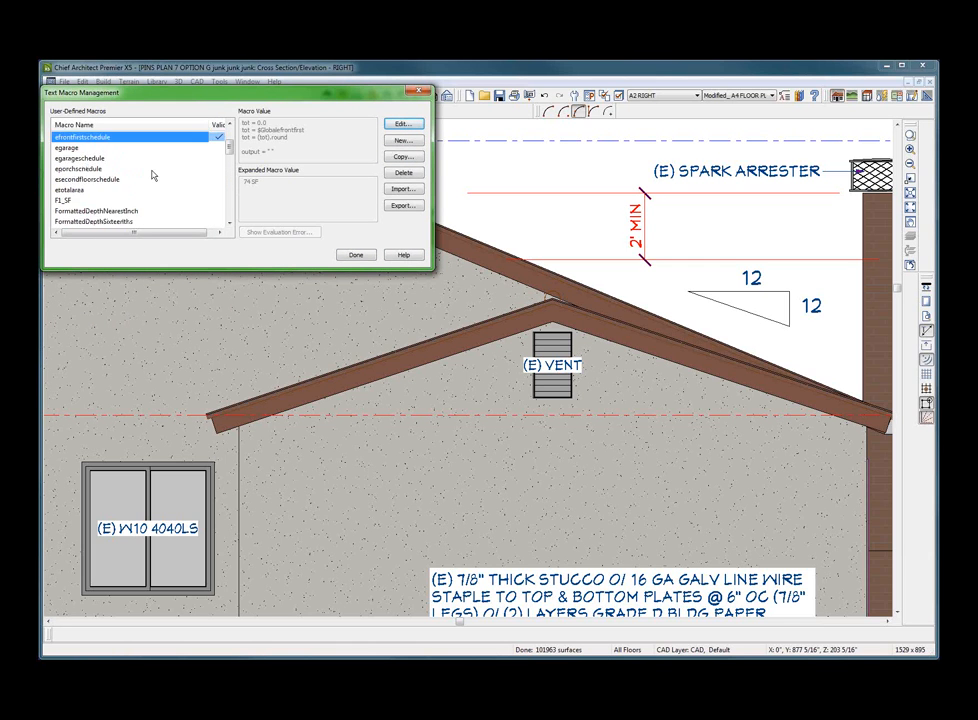
pyautogui.scroll(5, 71, 168)
pyautogui.scroll(-10, 71, 168)
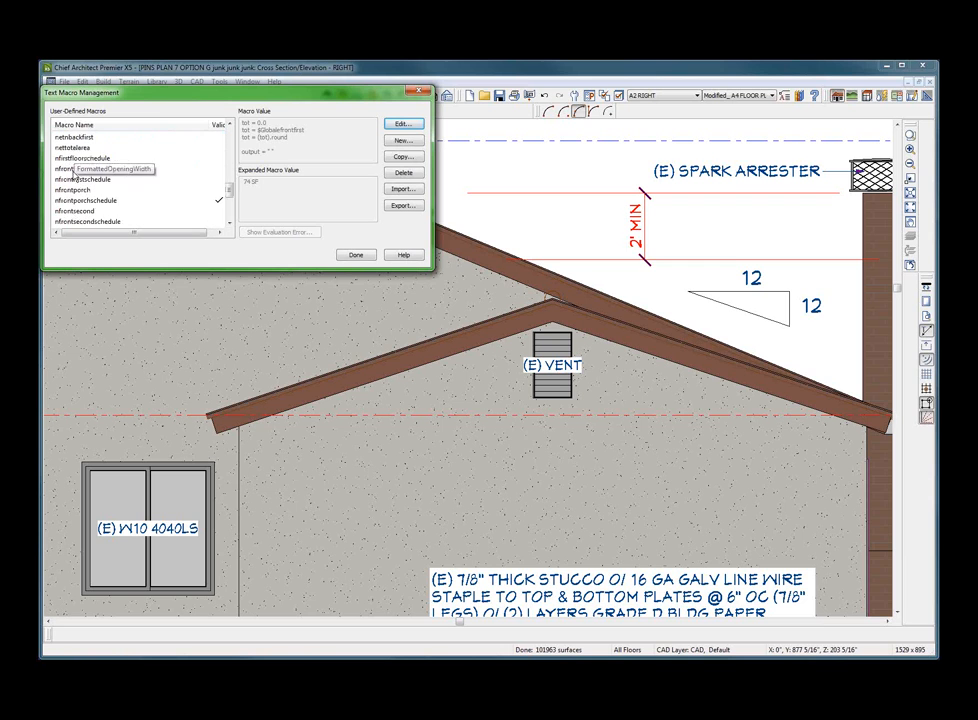
pyautogui.click(82, 211)
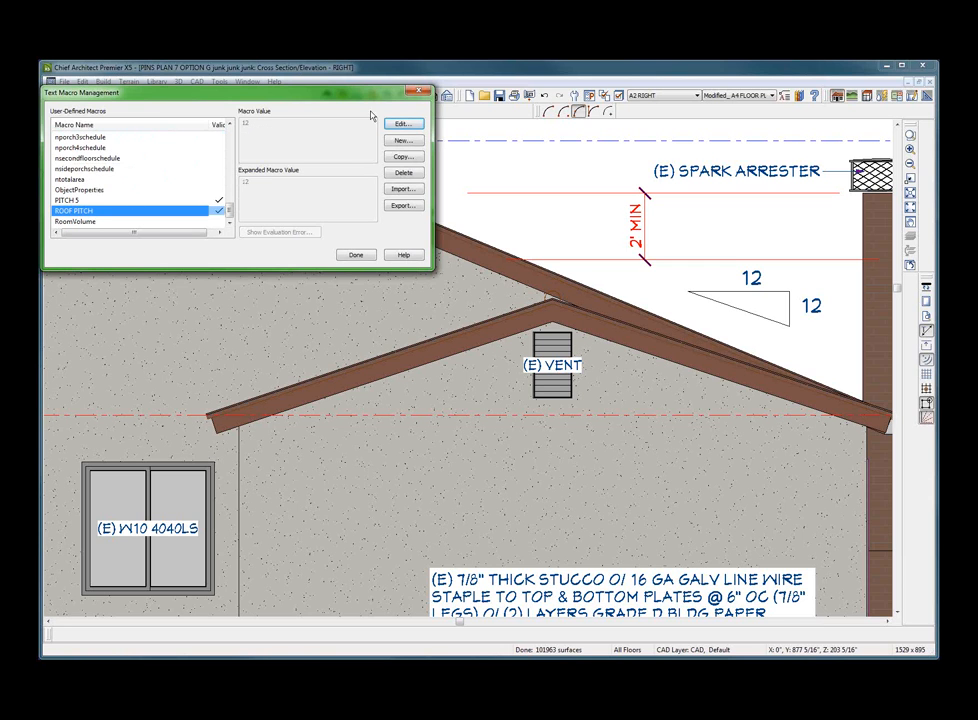
pyautogui.click(402, 124)
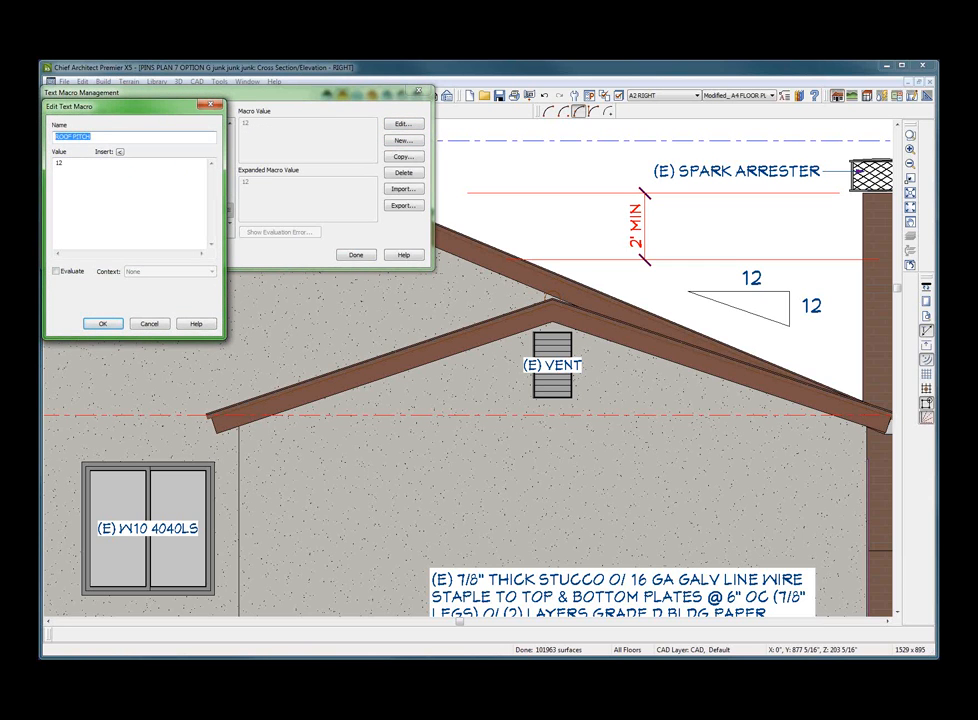
pyautogui.write('P')
pyautogui.click(100, 323)
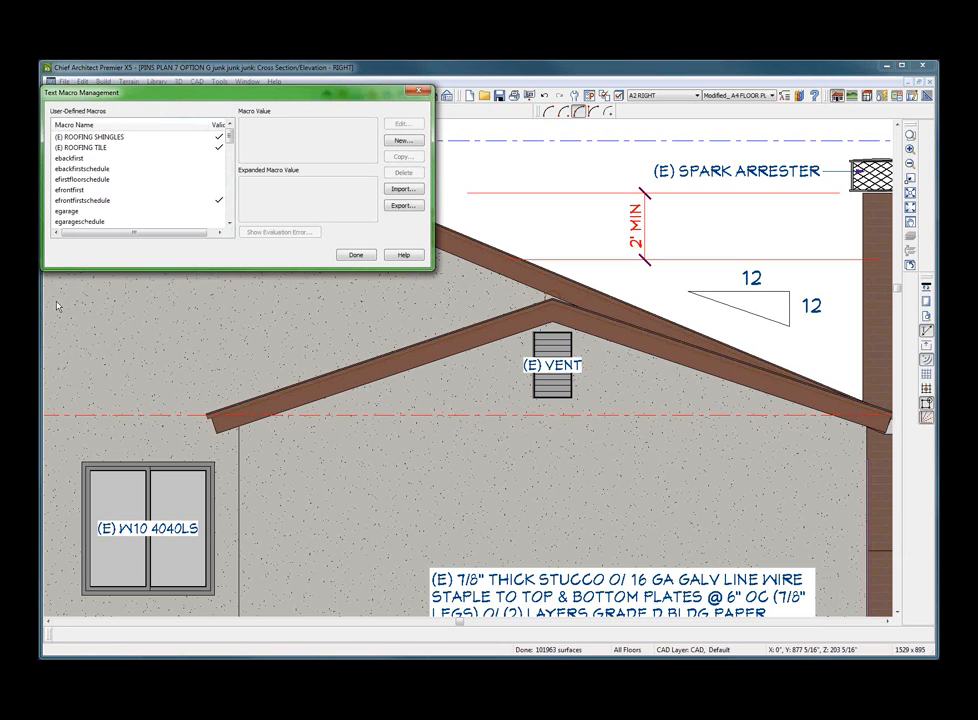
pyautogui.click(356, 255)
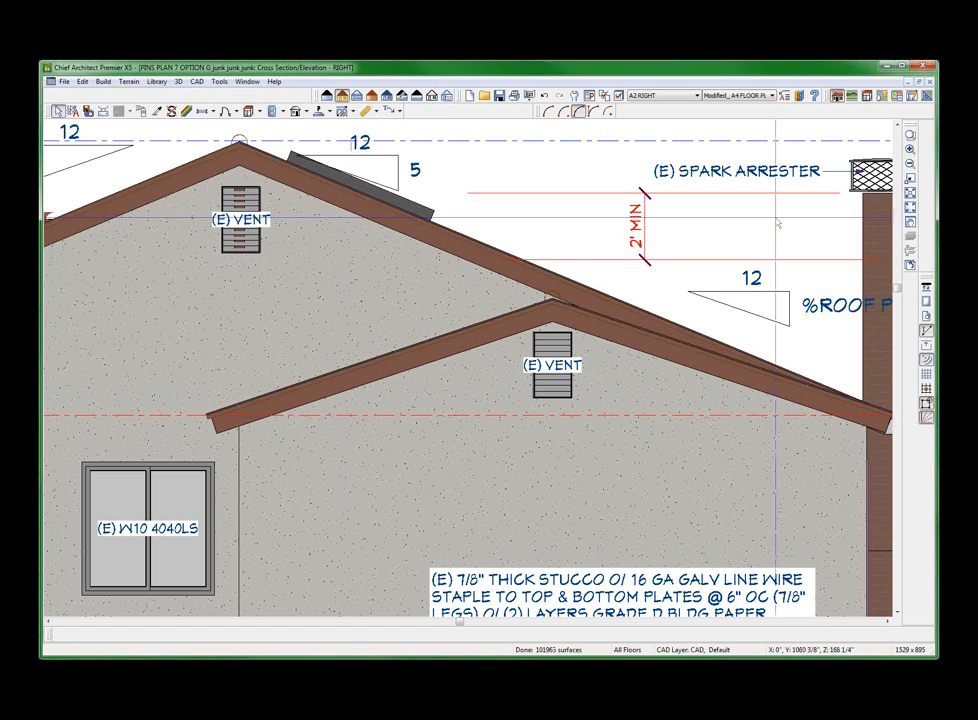
# Replace the broken rise text of the pitch symbol beside the chimney with the user-defined PTCH 12 macro.
pyautogui.scroll(-1, 381, 277)
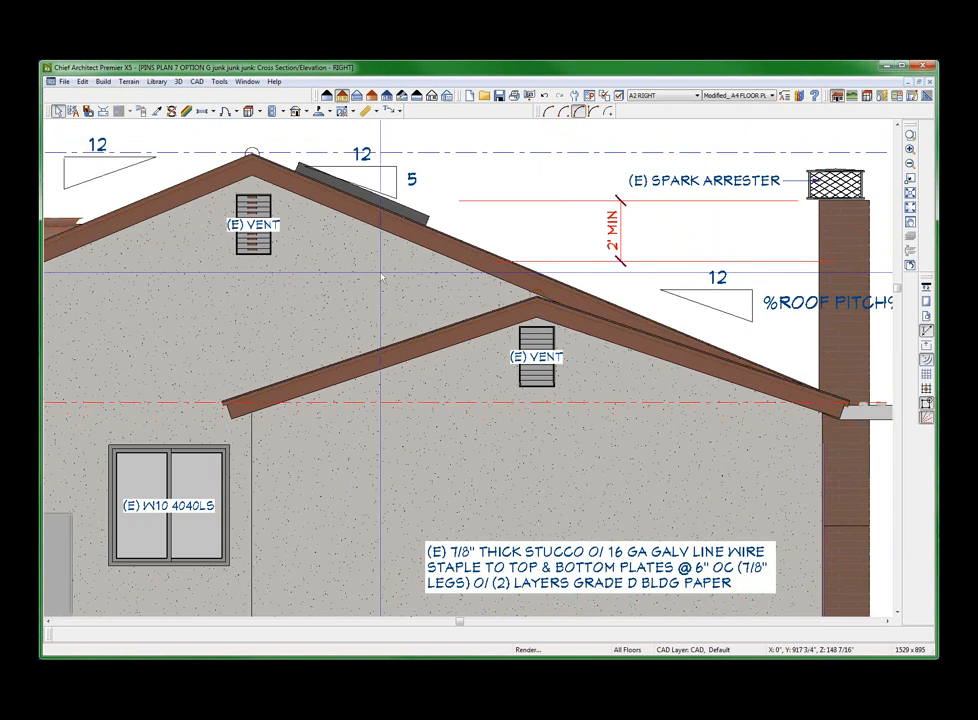
pyautogui.scroll(-1, 381, 277)
pyautogui.scroll(-1, 677, 327)
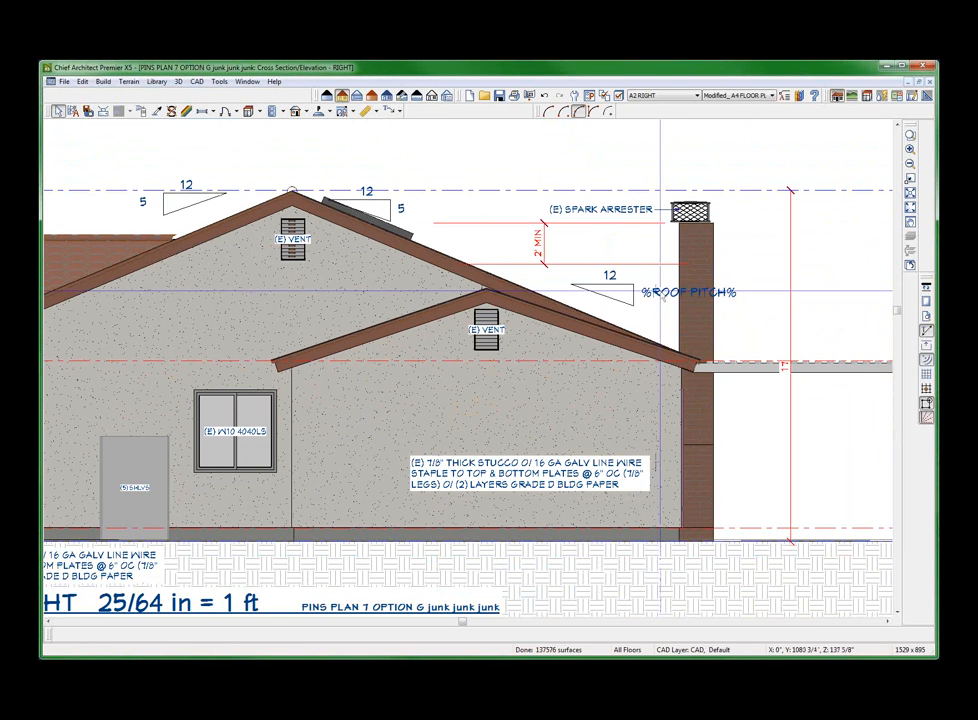
pyautogui.moveTo(740, 291); pyautogui.dragTo(689, 292)
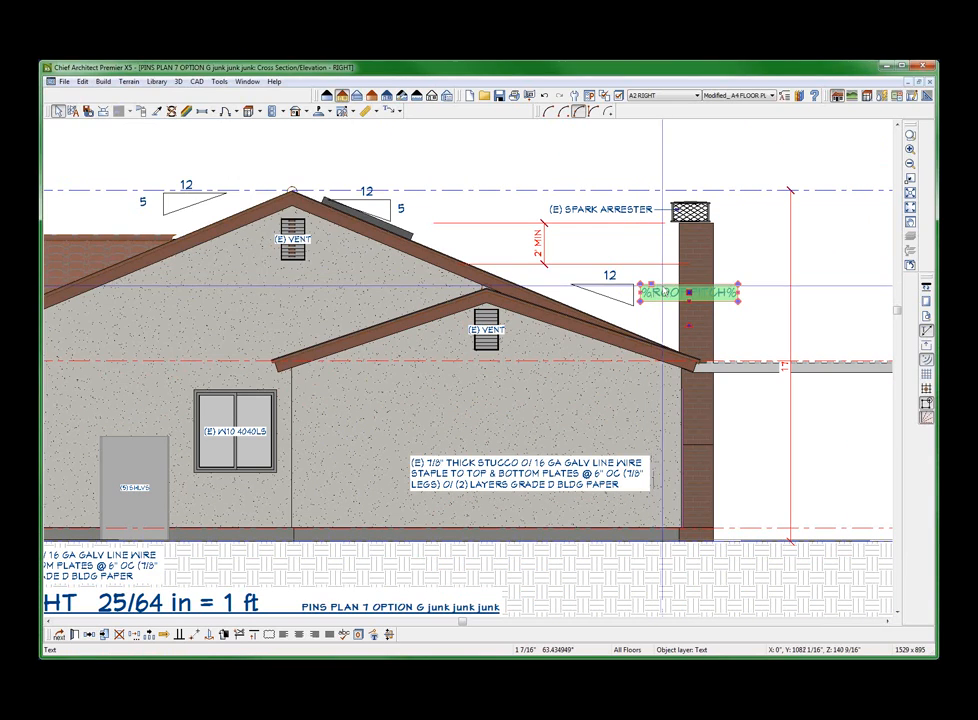
pyautogui.doubleClick(689, 292)
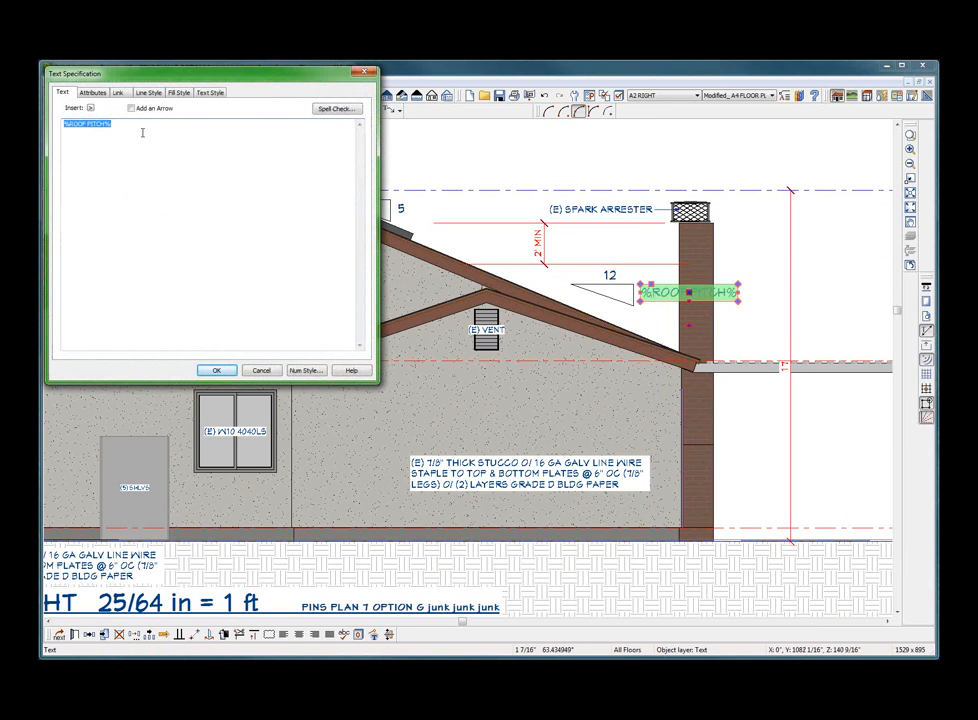
pyautogui.press('Delete')
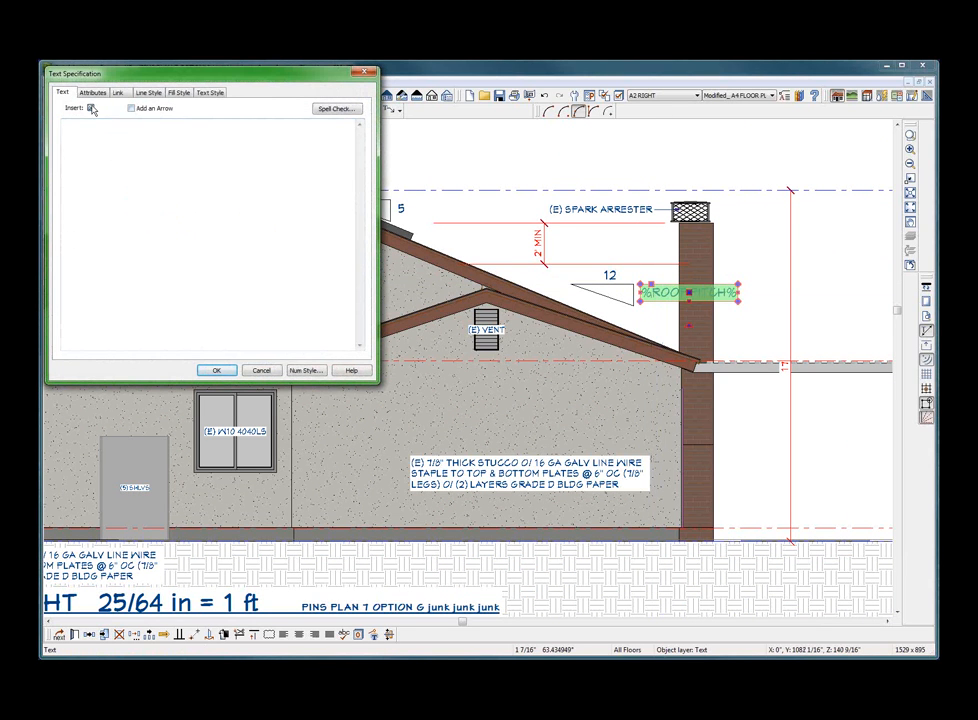
pyautogui.click(91, 108)
pyautogui.moveTo(128, 122)
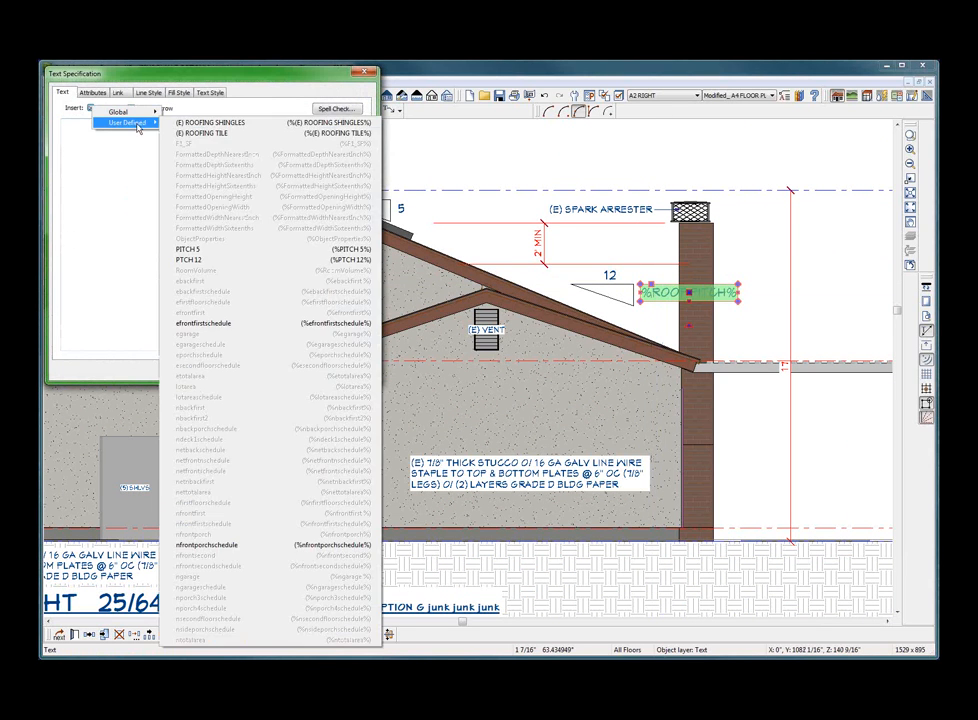
pyautogui.click(234, 259)
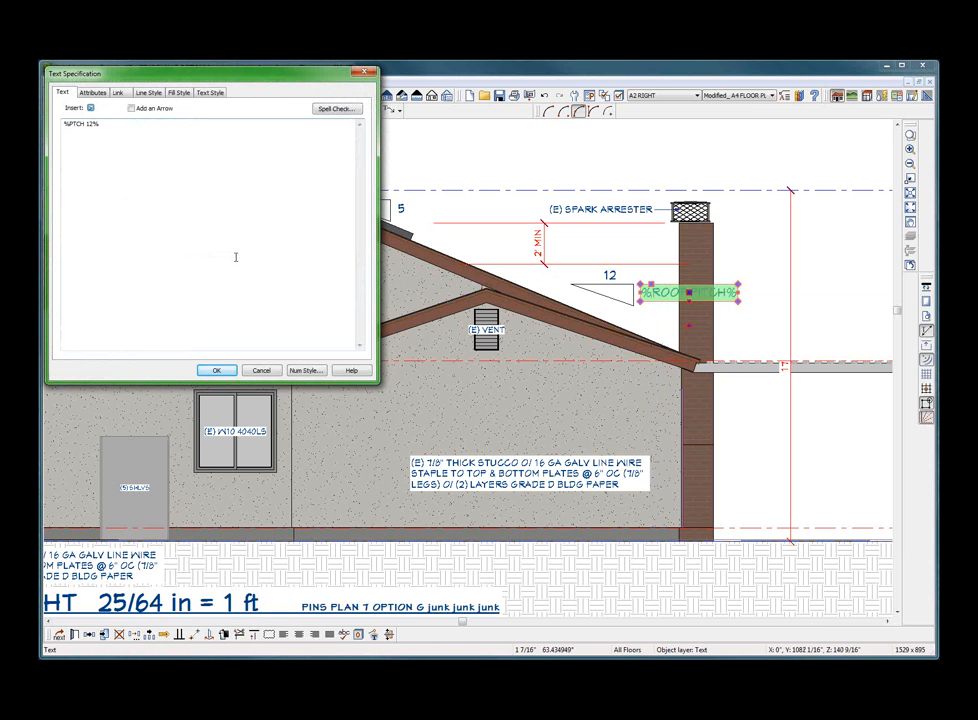
pyautogui.click(218, 371)
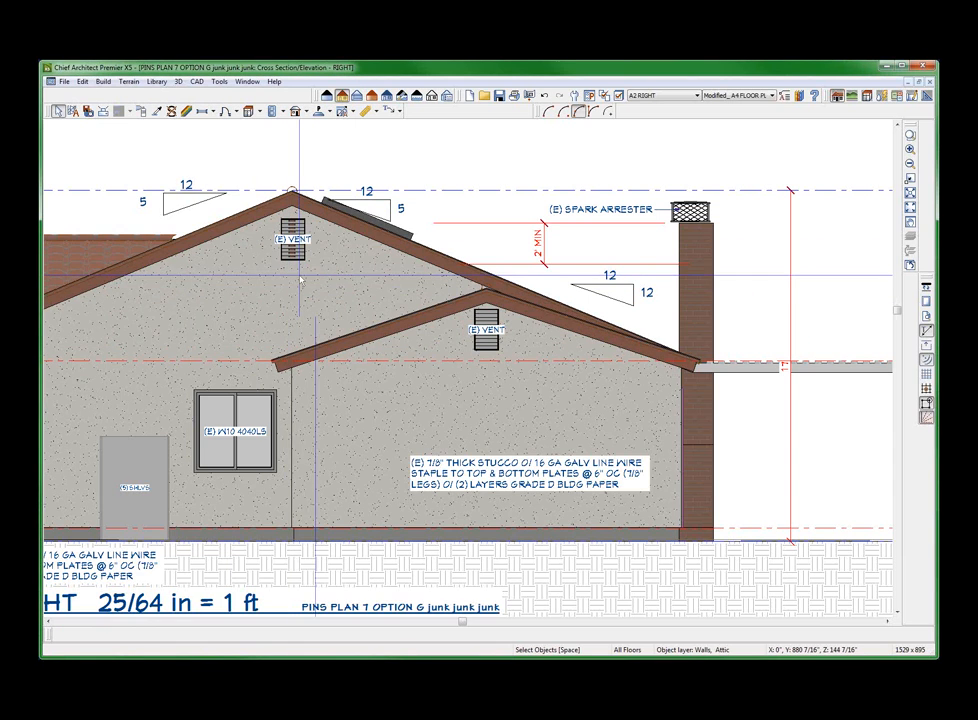
# Move the (E) Class "A" roof assembly note off the tile roof to the blank area directly above it.
pyautogui.scroll(-1, 366, 290)
pyautogui.click(382, 301)
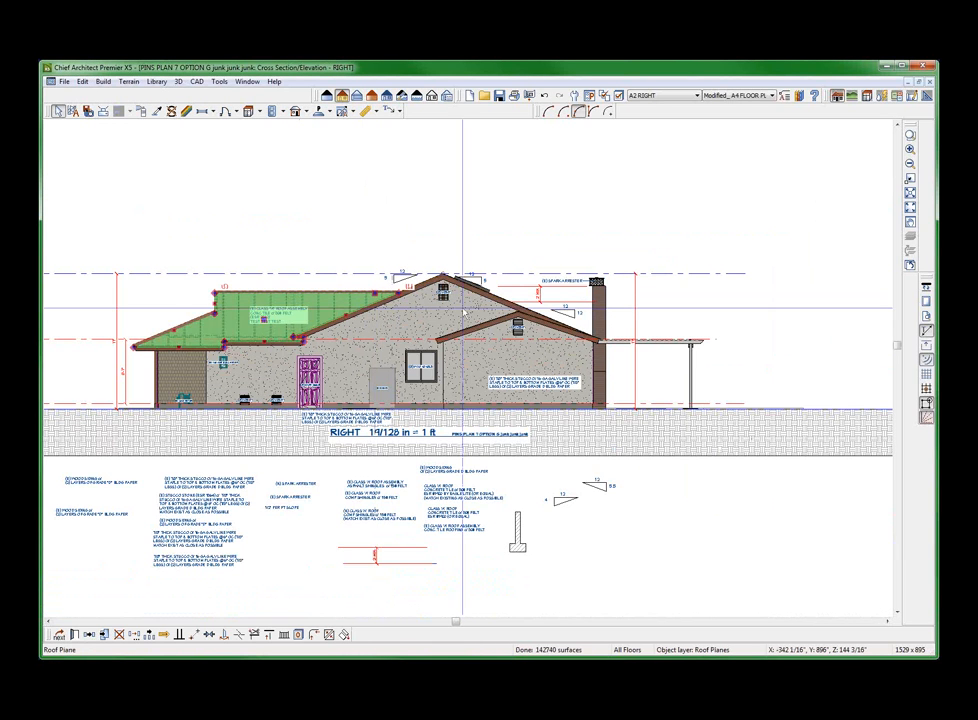
pyautogui.scroll(-1, 425, 313)
pyautogui.scroll(5, 425, 313)
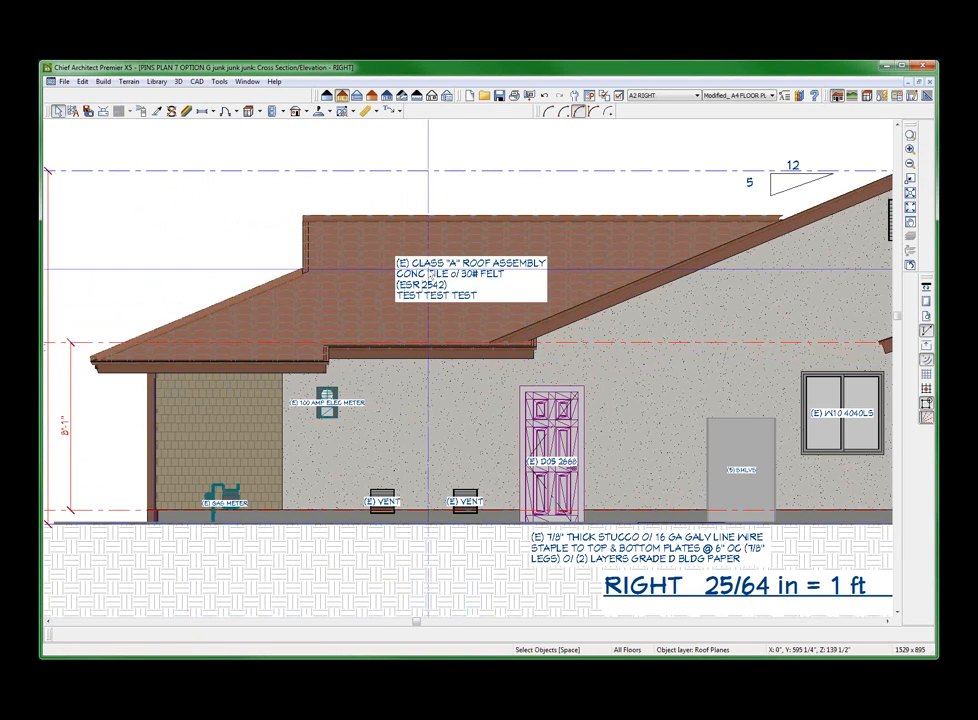
pyautogui.click(471, 279)
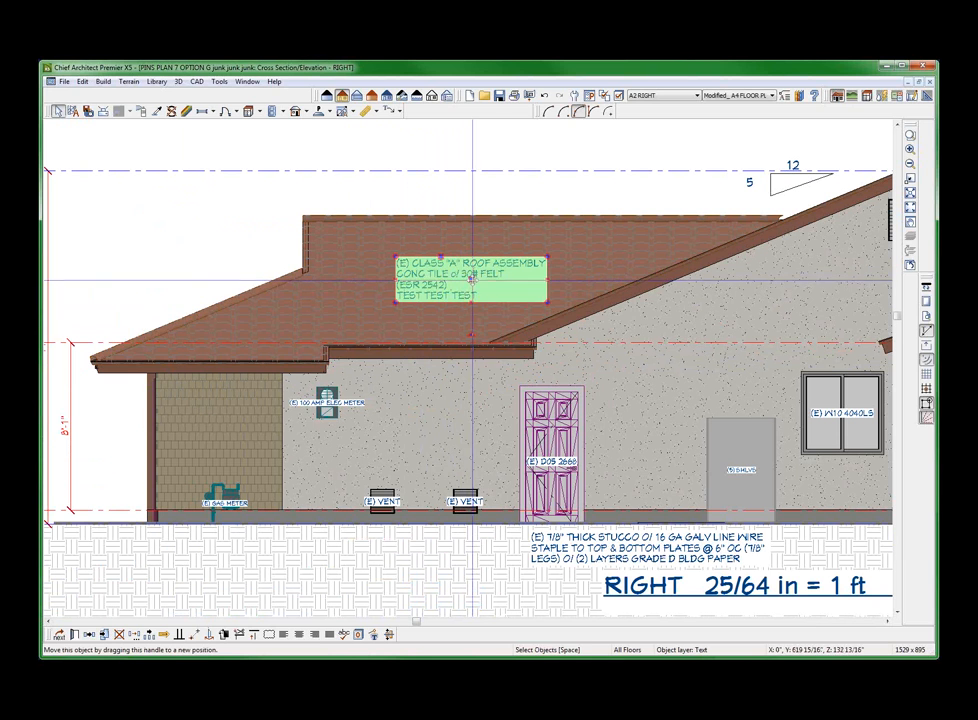
pyautogui.moveTo(470, 279); pyautogui.dragTo(466, 155)
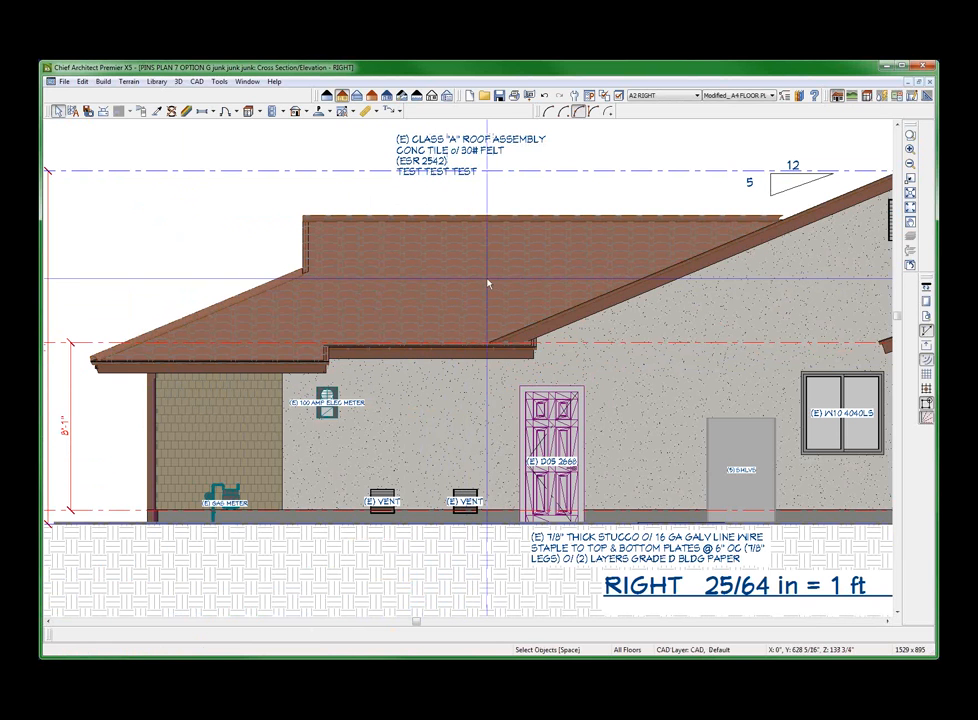
# Turn on display of the Roofs, Labels layer from the tile roof plane's layer properties and inspect the roof plane's pitch label.
pyautogui.click(485, 284)
pyautogui.rightClick(484, 282)
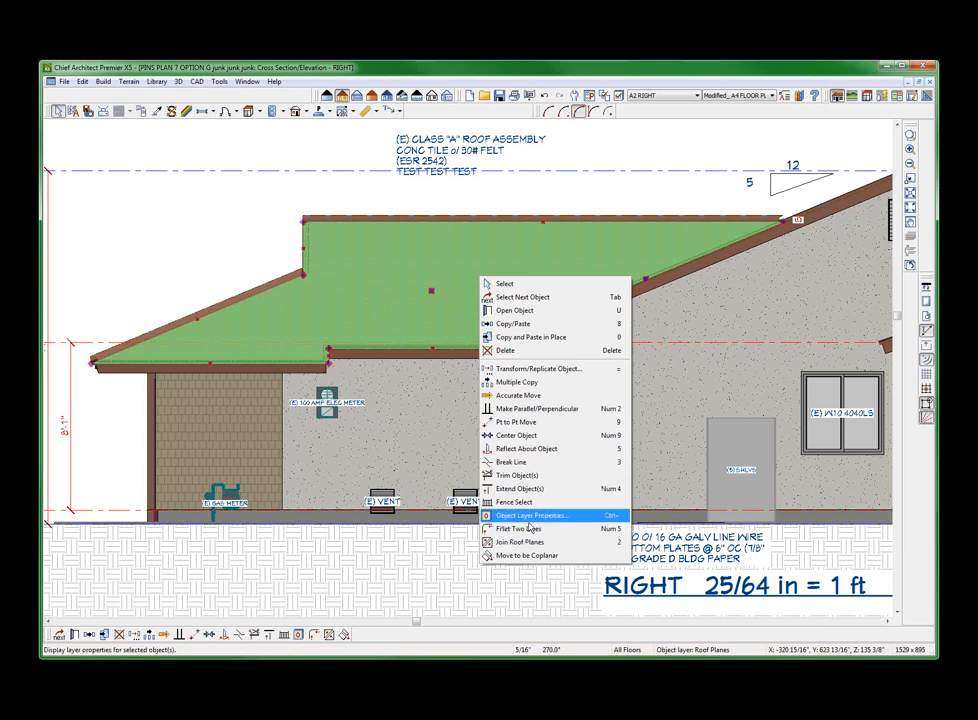
pyautogui.click(528, 528)
pyautogui.rightClick(431, 291)
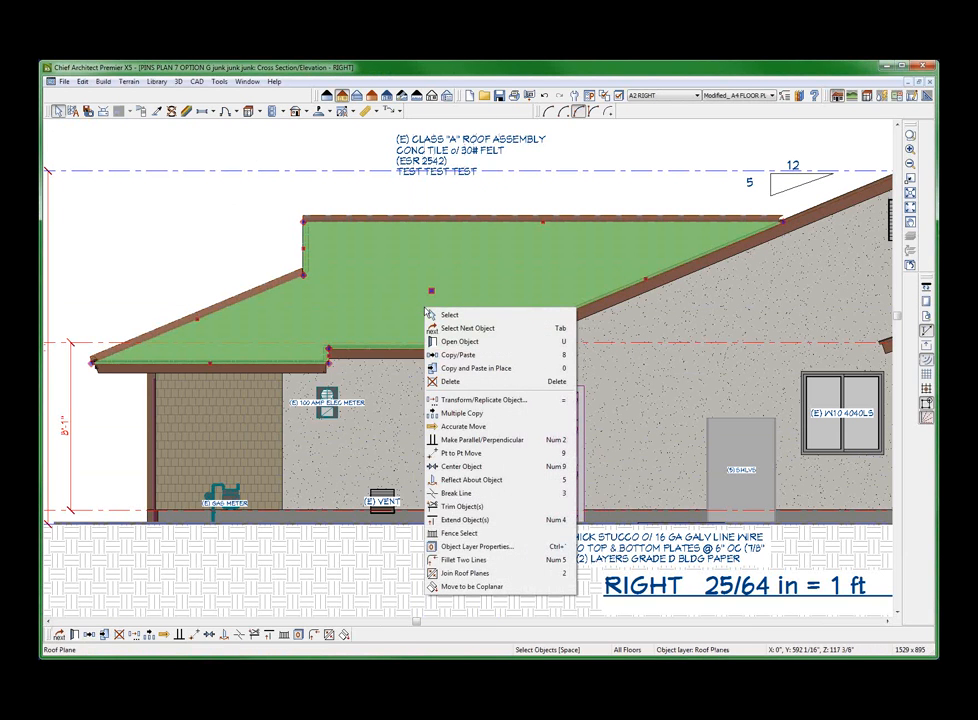
pyautogui.click(466, 551)
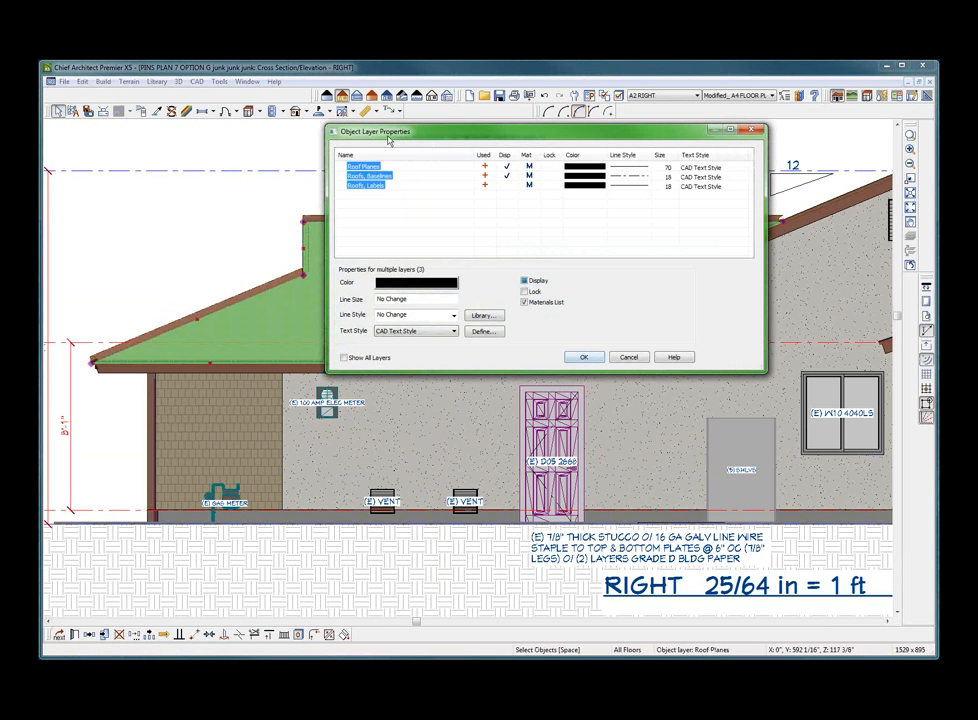
pyautogui.click(504, 187)
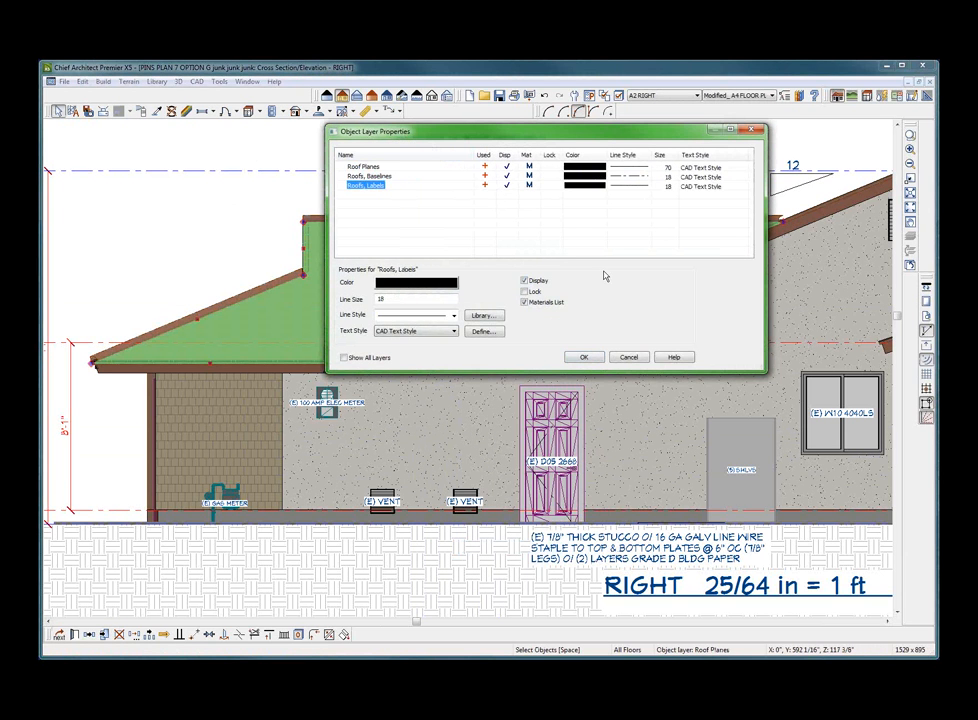
pyautogui.click(584, 357)
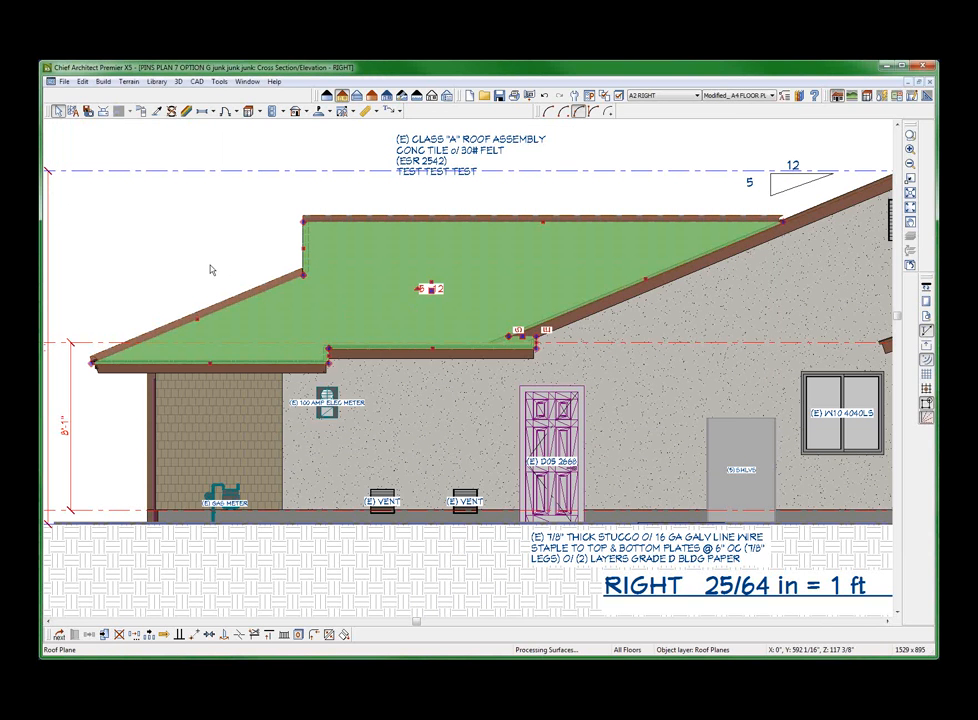
pyautogui.click(212, 269)
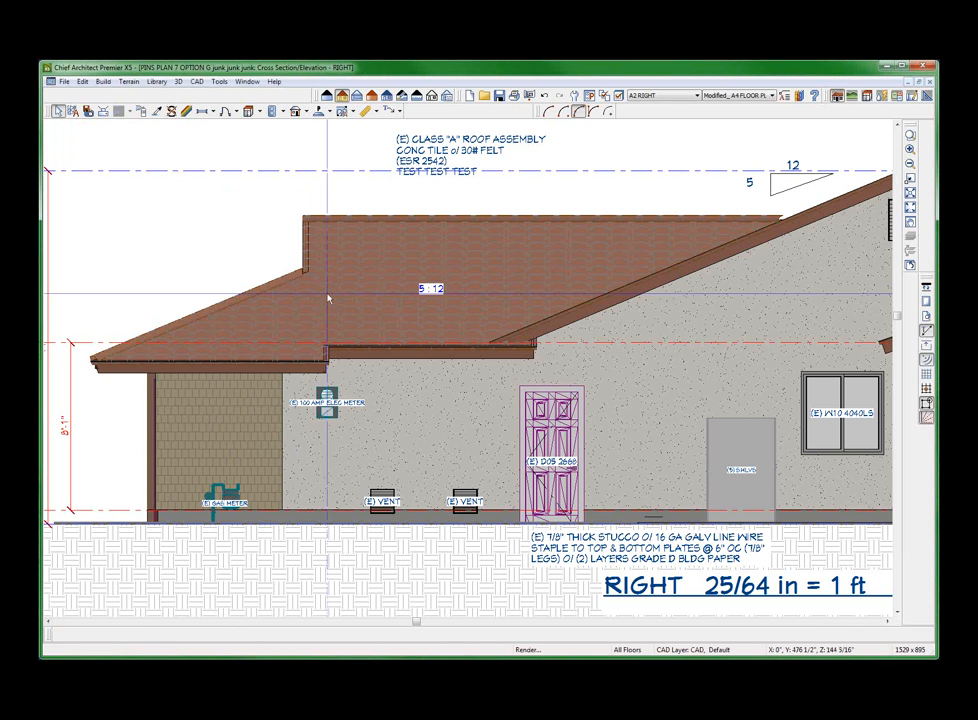
pyautogui.scroll(3, 441, 262)
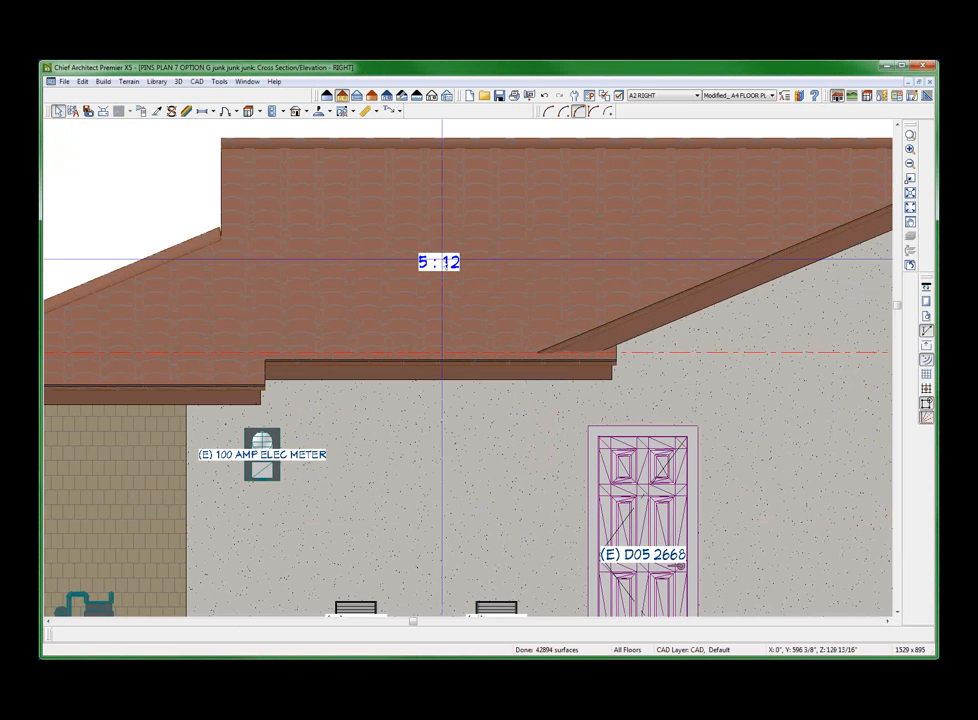
pyautogui.click(445, 262)
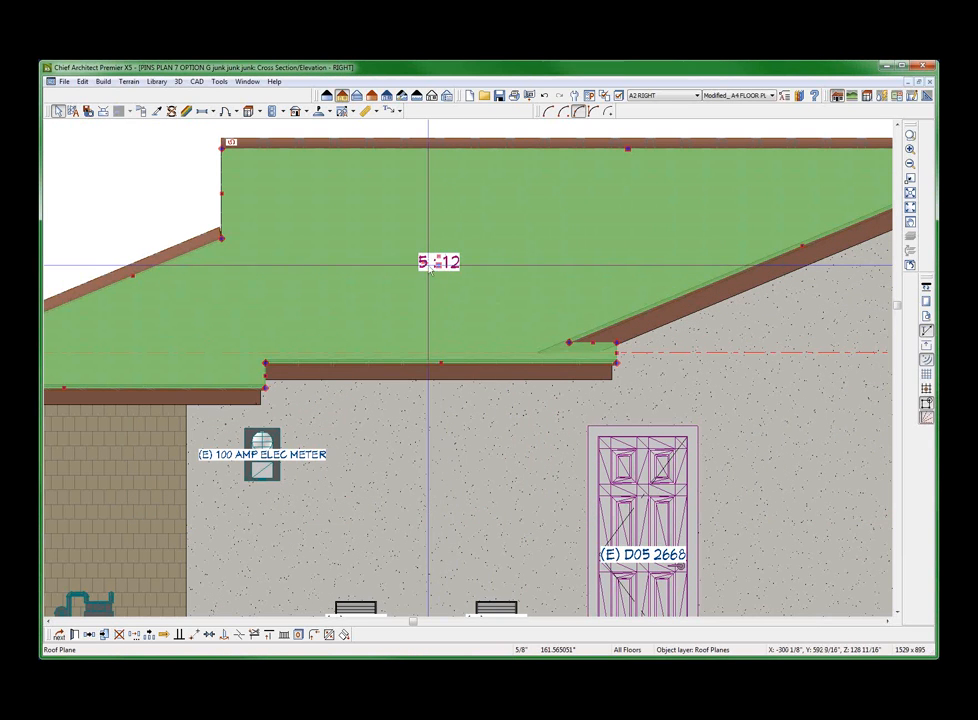
pyautogui.scroll(-1, 350, 295)
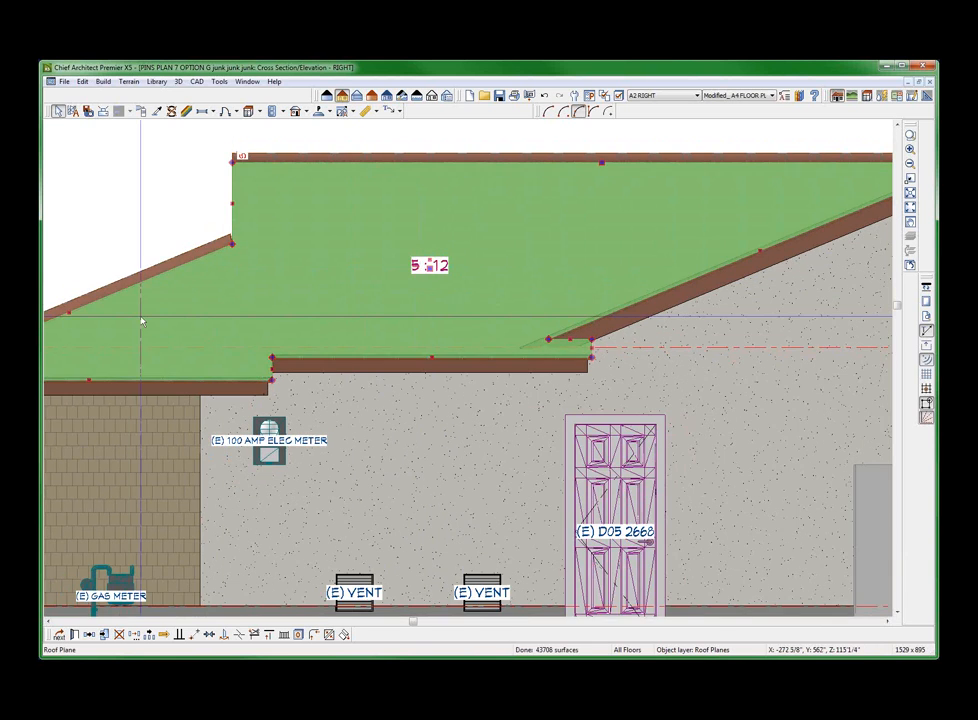
pyautogui.scroll(-5, 141, 321)
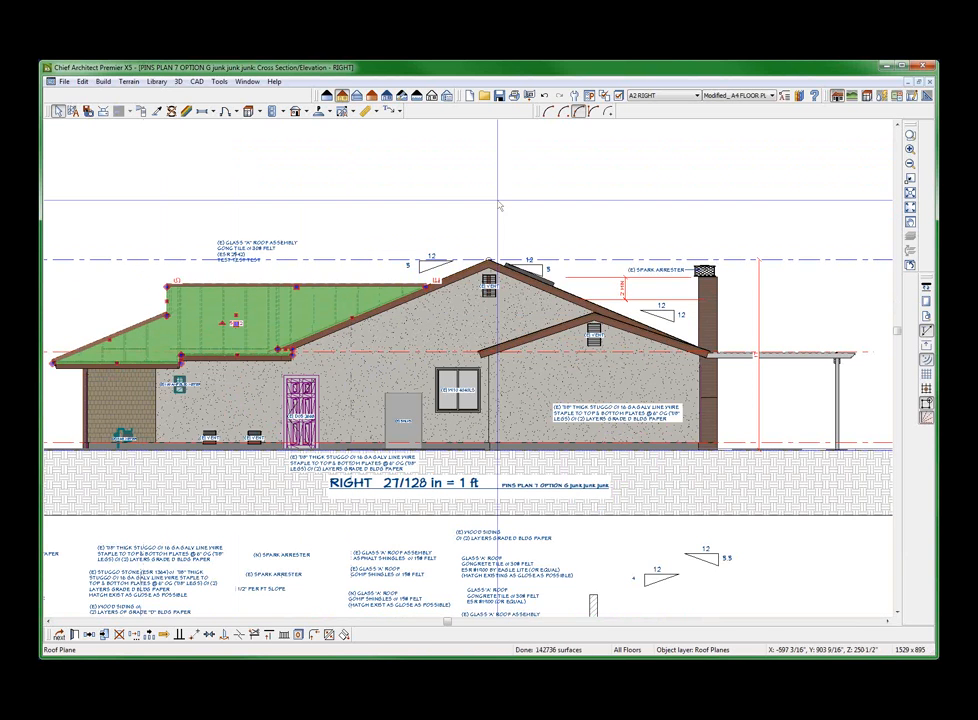
# Select the triangle and both numbers of the pitch symbol beside the chimney together.
pyautogui.scroll(1, 499, 206)
pyautogui.scroll(3, 383, 297)
pyautogui.moveTo(309, 246); pyautogui.dragTo(514, 308)
pyautogui.moveTo(476, 240); pyautogui.dragTo(825, 397)
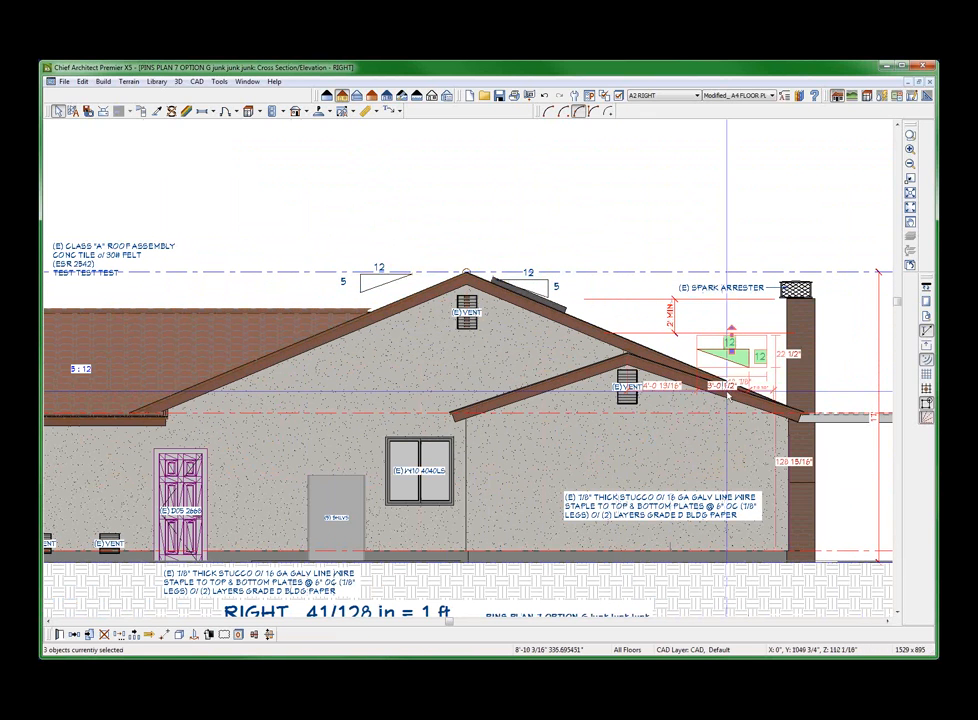